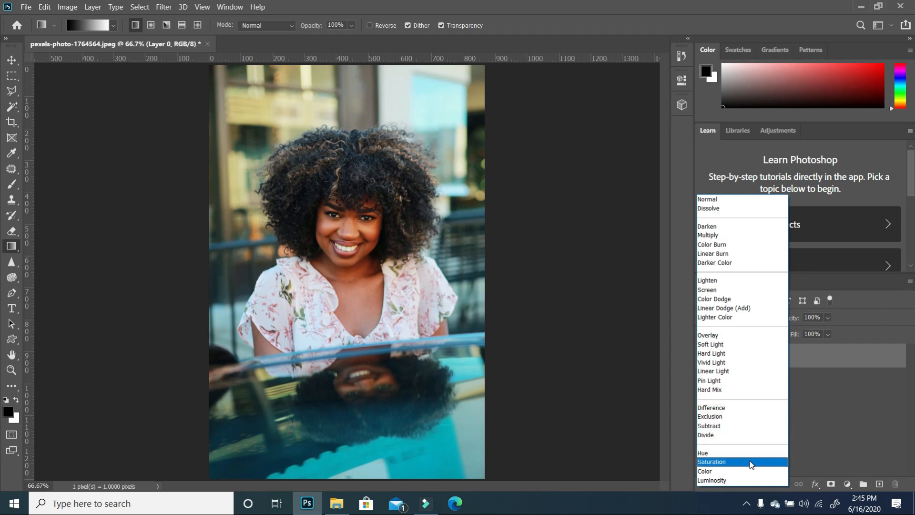
left_click(855, 447)
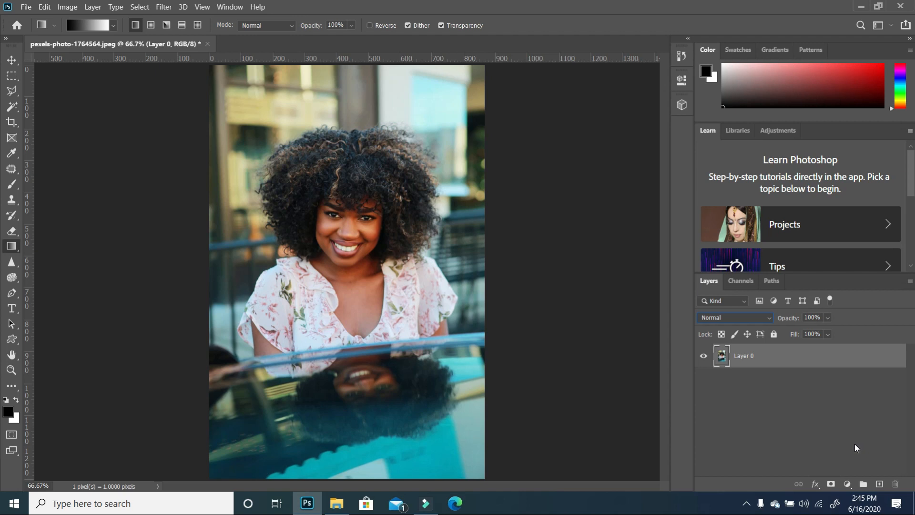
left_click(761, 319)
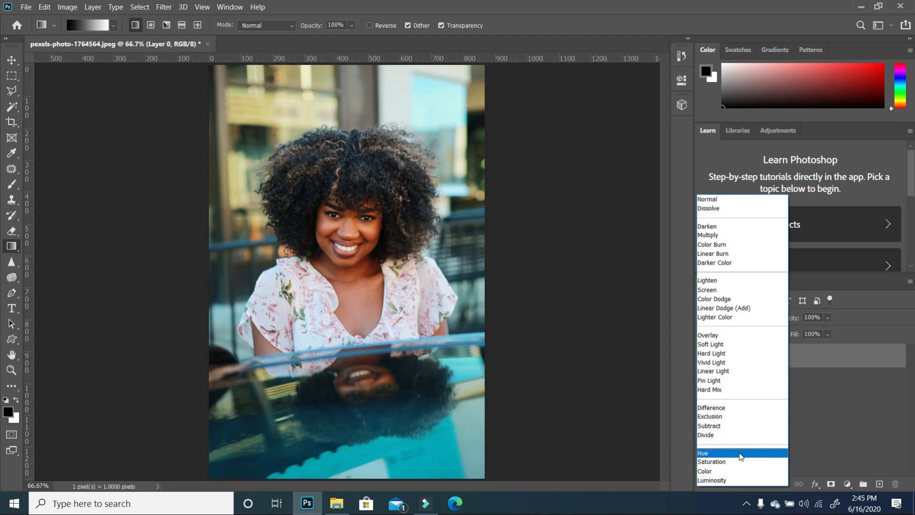
left_click(819, 454)
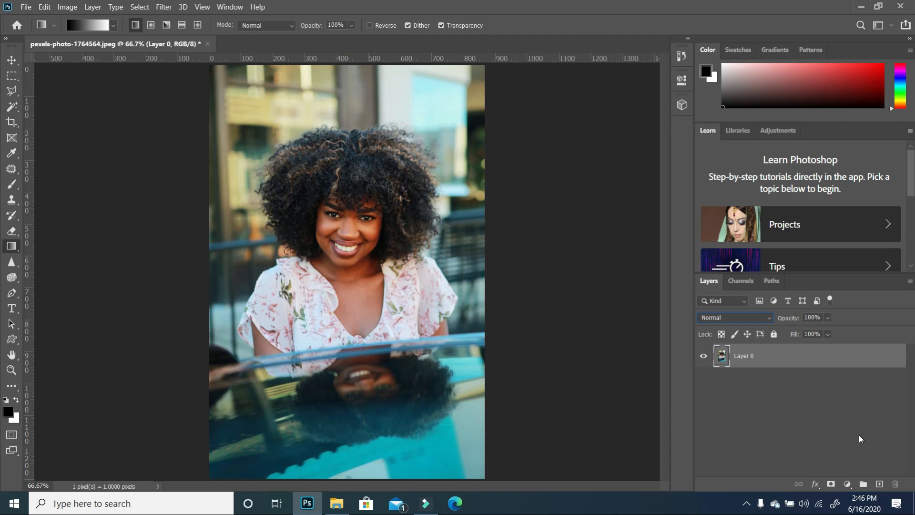
- Open the lake sunset photo from the Tutorial 5 folder in Photoshop
left_click(338, 504)
left_click(367, 147)
right_click(369, 150)
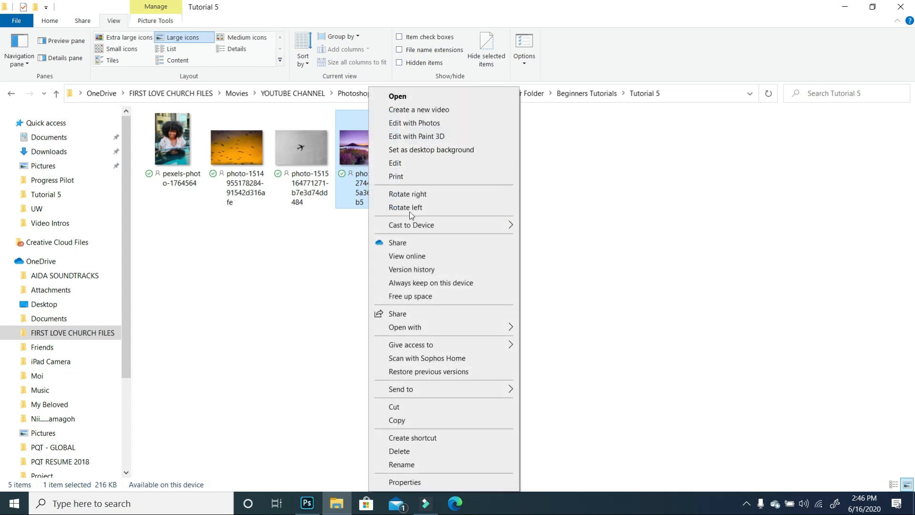
left_click(433, 328)
left_click(552, 333)
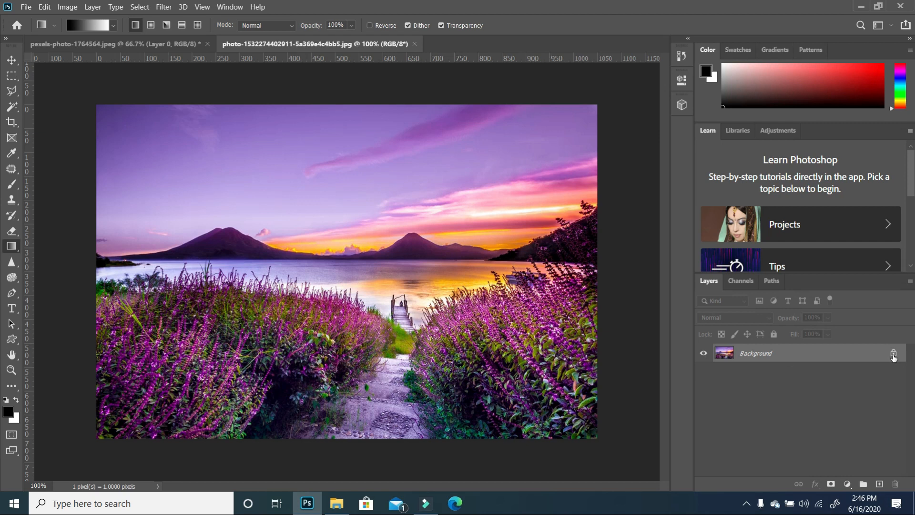
- Unlock the background layer and add a new empty layer above it
left_click(893, 355)
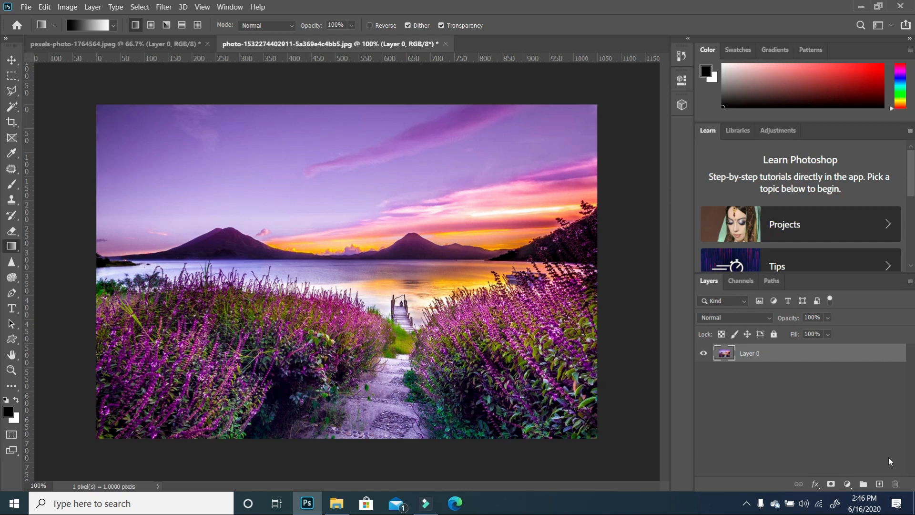
left_click(879, 484)
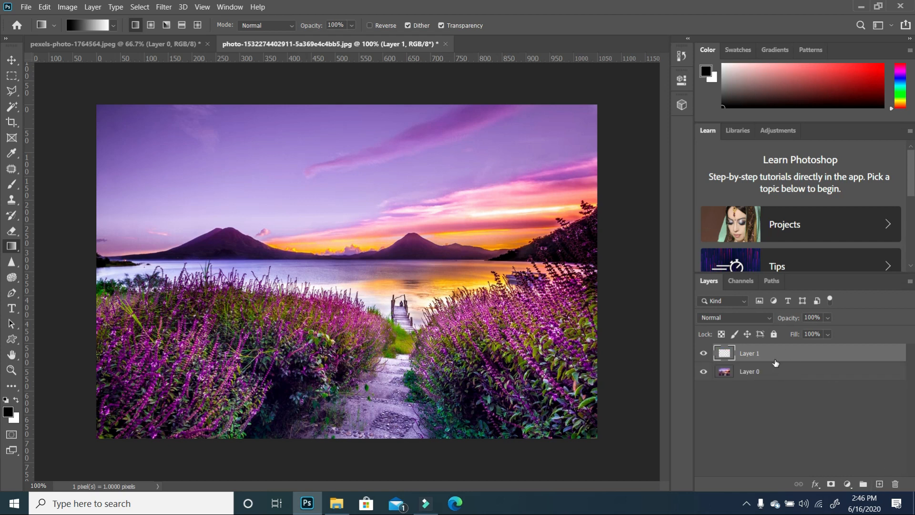
- Fill the new layer with a vertical black-to-white linear gradient using the Gradient tool
right_click(13, 249)
left_click(52, 247)
left_click_drag(350, 104, 351, 288)
left_click_drag(353, 381, 353, 437)
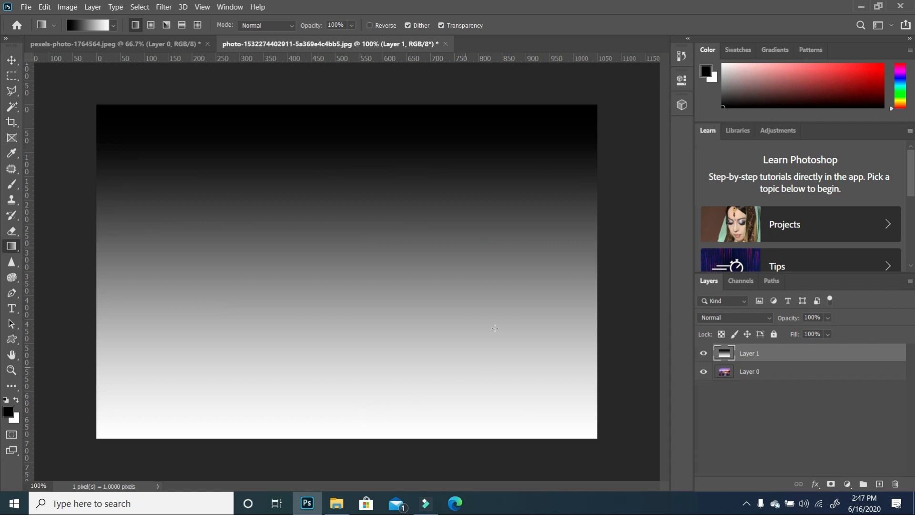
- Set the gradient layer's blend mode to Multiply
left_click(767, 319)
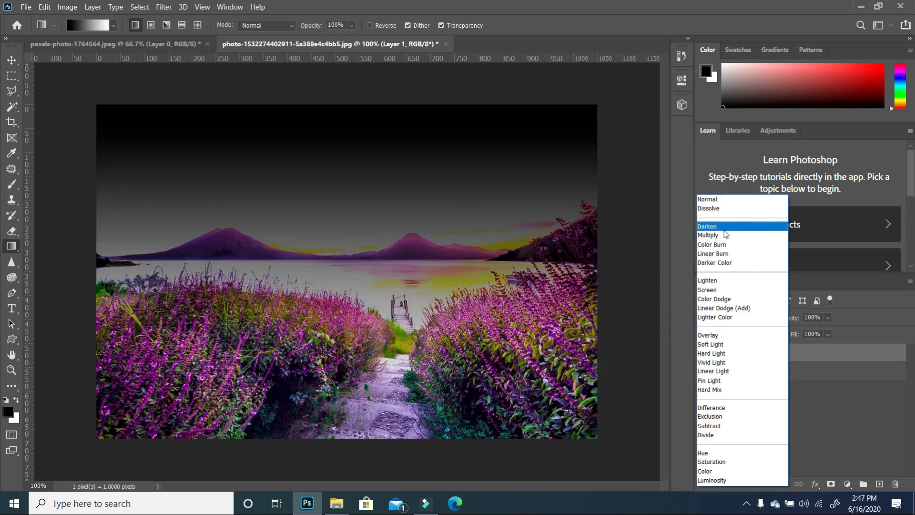
left_click(720, 236)
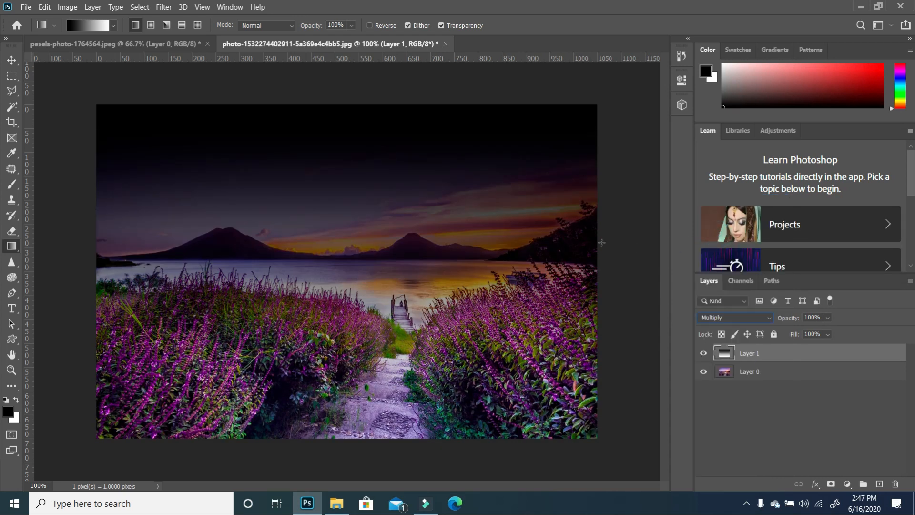
- Delete the gradient layer
left_click(16, 61)
left_click(625, 150)
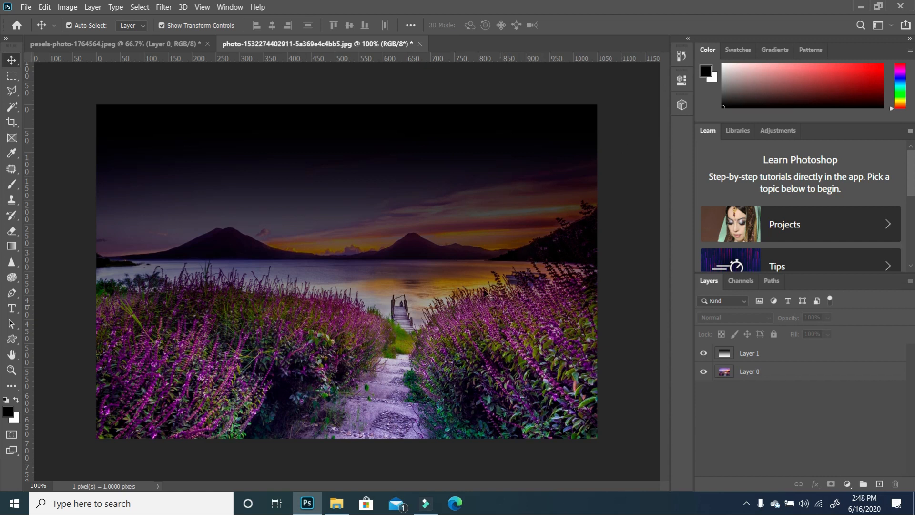
left_click(816, 355)
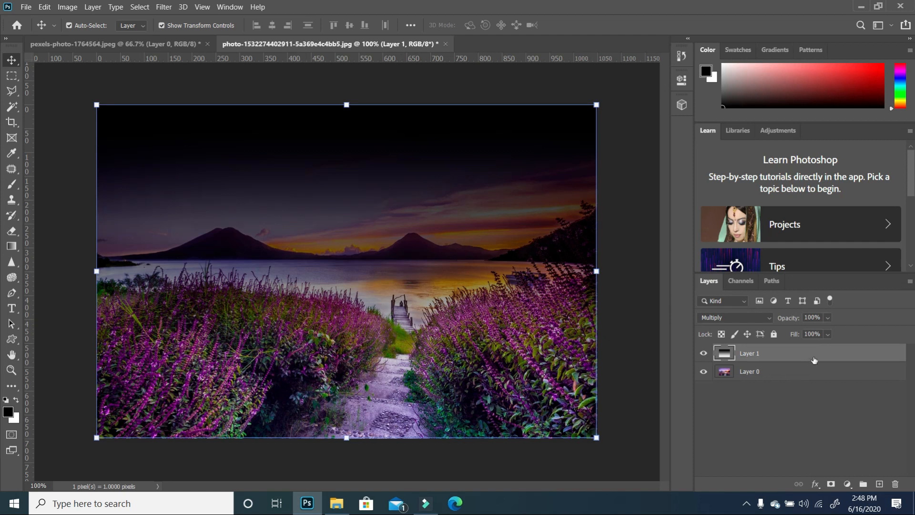
left_click_drag(814, 360, 895, 485)
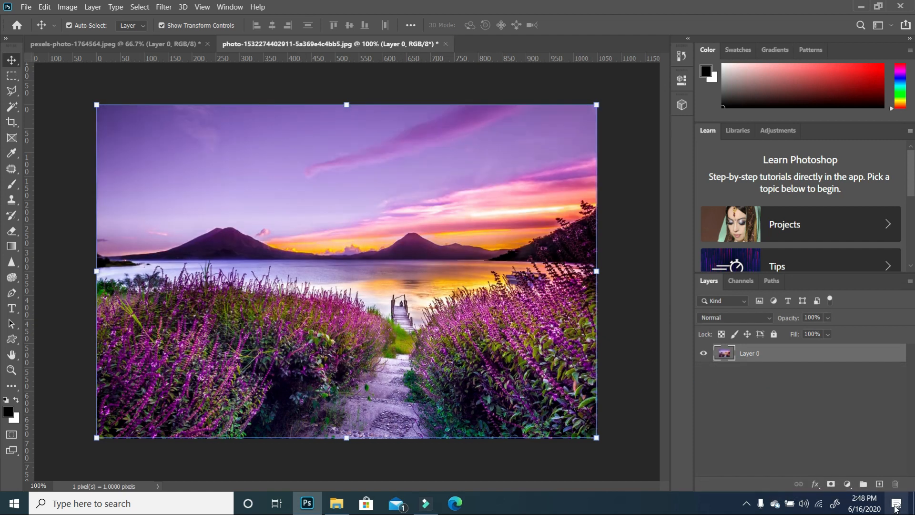
- Add a new empty layer and switch the Gradient tool to radial mode
left_click(879, 485)
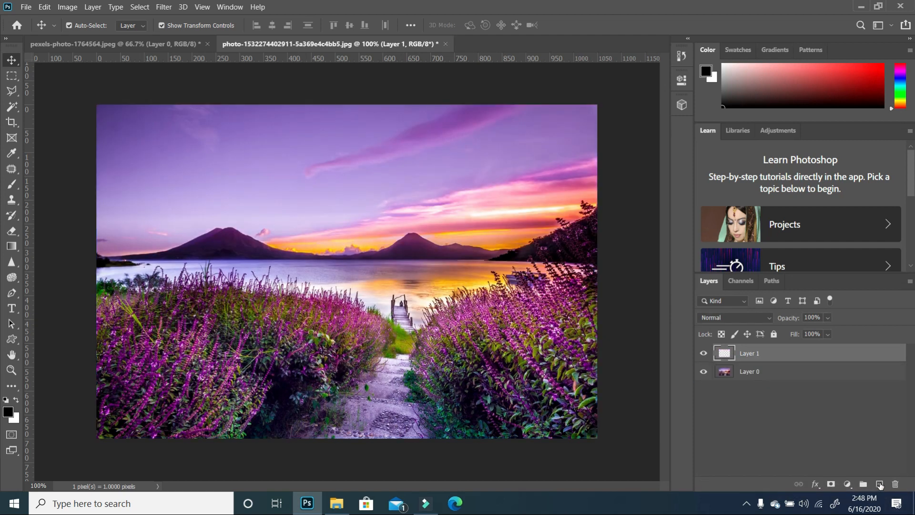
left_click(12, 246)
left_click(47, 247)
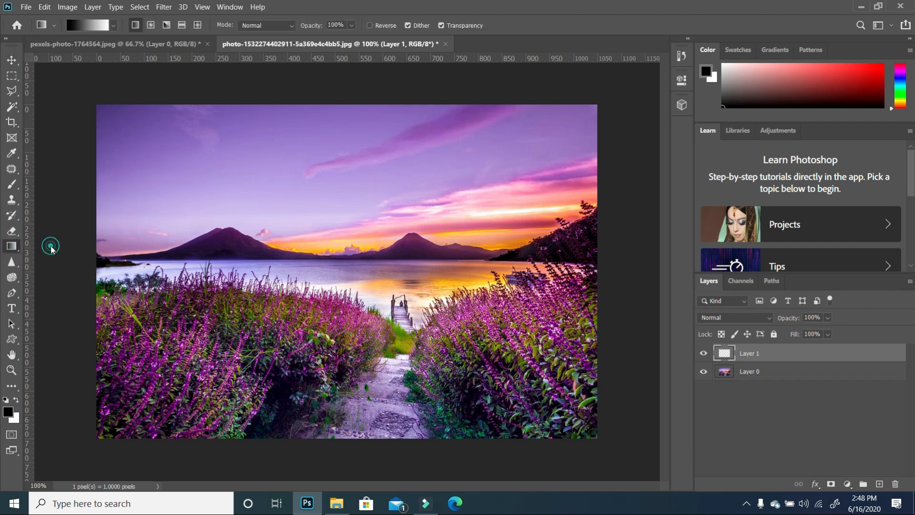
left_click(113, 26)
left_click(114, 26)
left_click(151, 24)
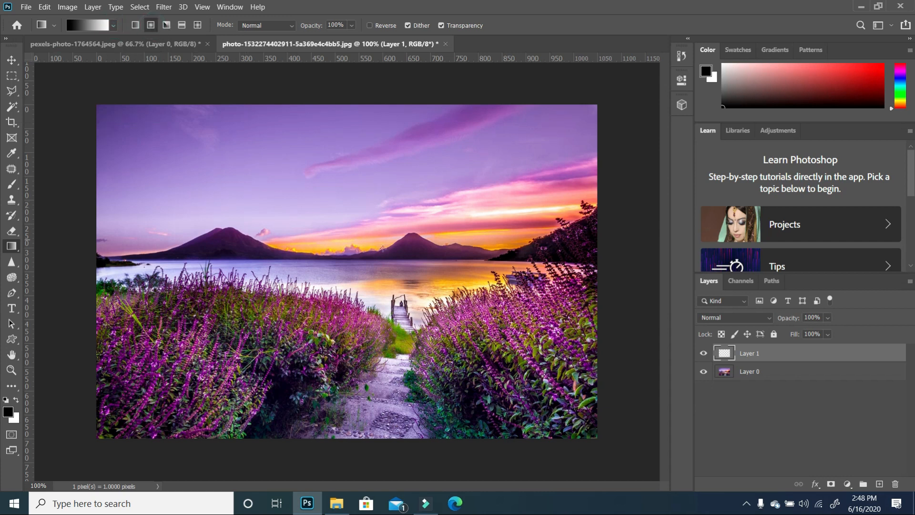
- Draw a radial gradient from the canvas centre to the lower-right corner and undo it
left_click_drag(351, 256, 610, 445)
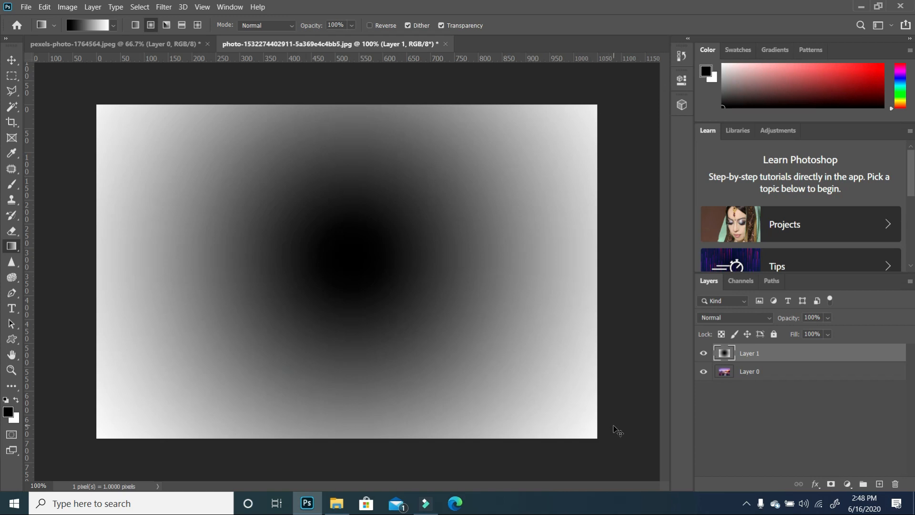
key("ctrl+z")
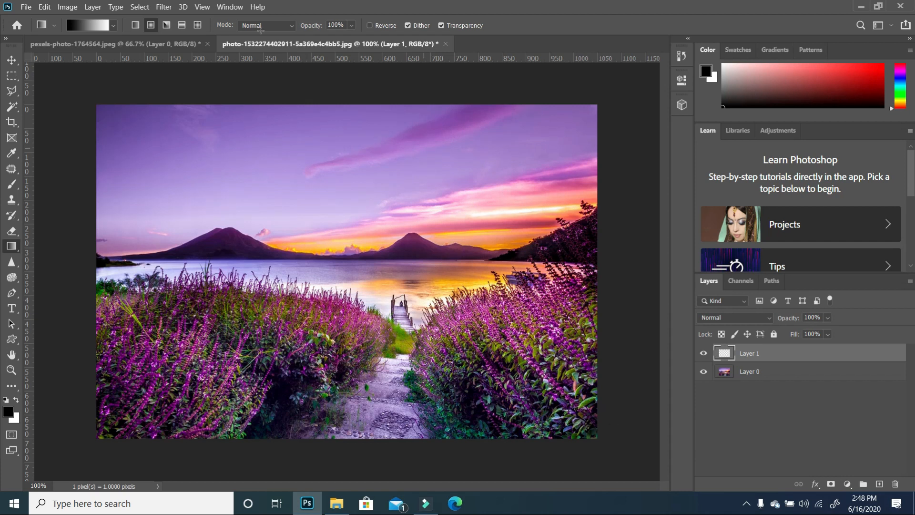
- Enable Reverse and draw a radial gradient from the canvas centre to the lower-right corner
left_click(370, 26)
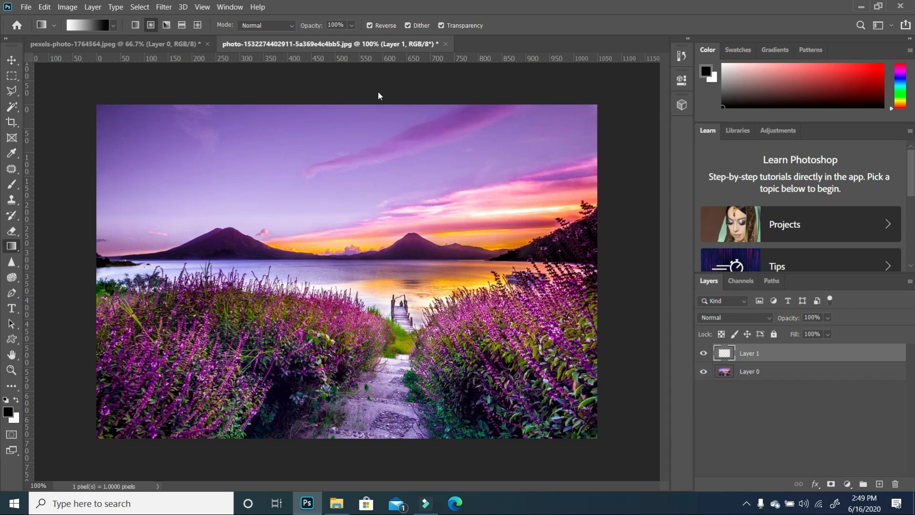
left_click_drag(348, 253, 610, 448)
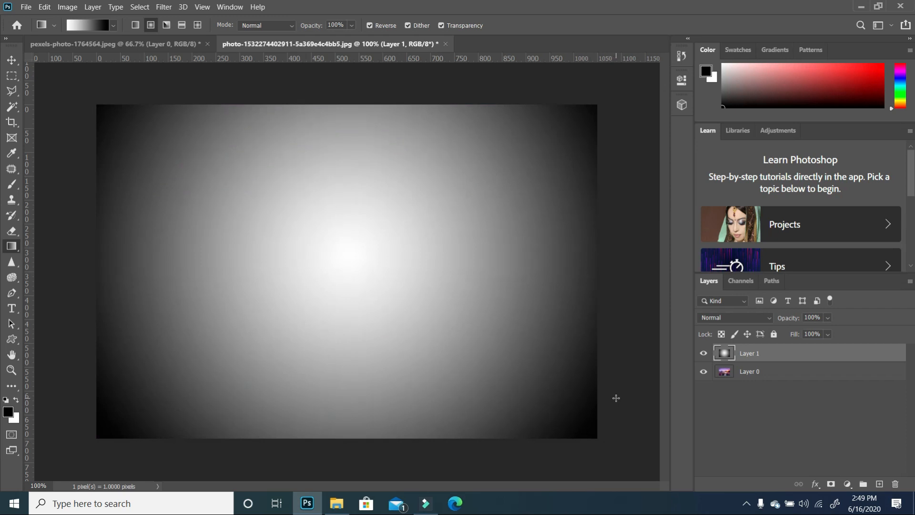
- Set the radial gradient layer's blend mode to Multiply and lower its opacity
left_click(770, 317)
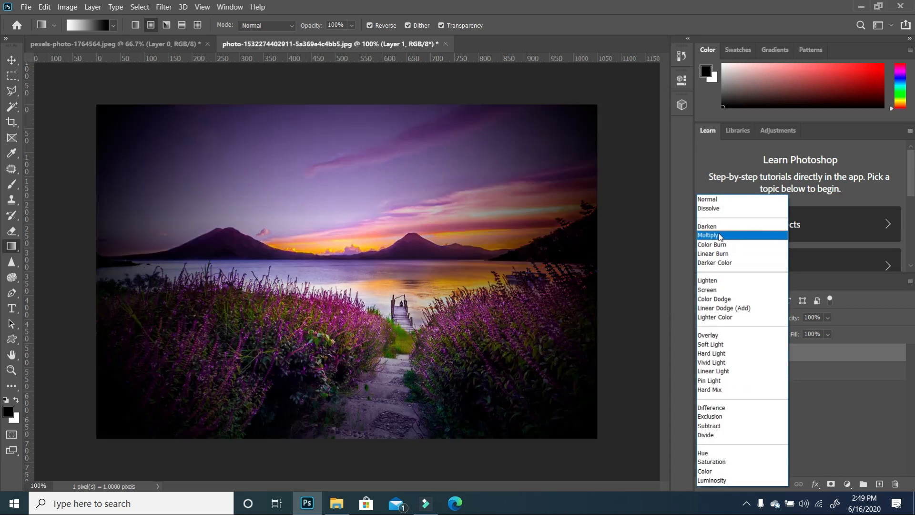
left_click(720, 235)
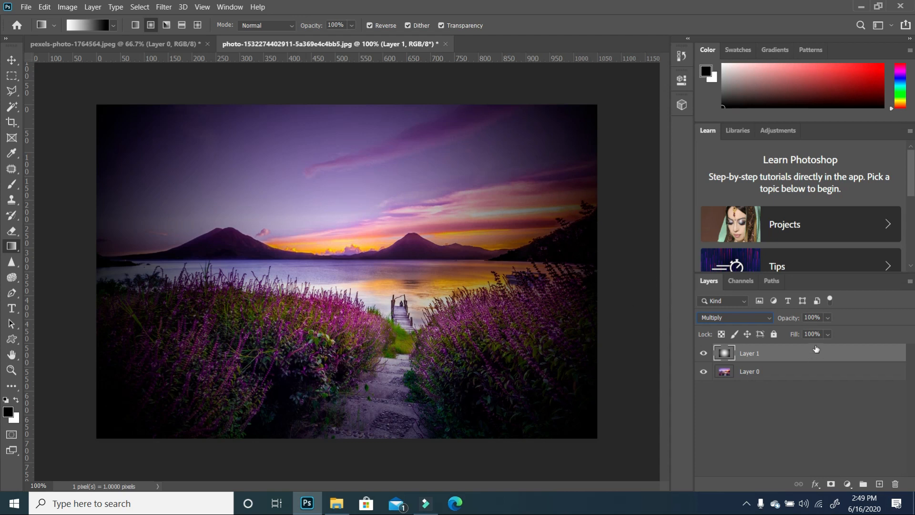
left_click(828, 318)
left_click_drag(828, 331, 828, 330)
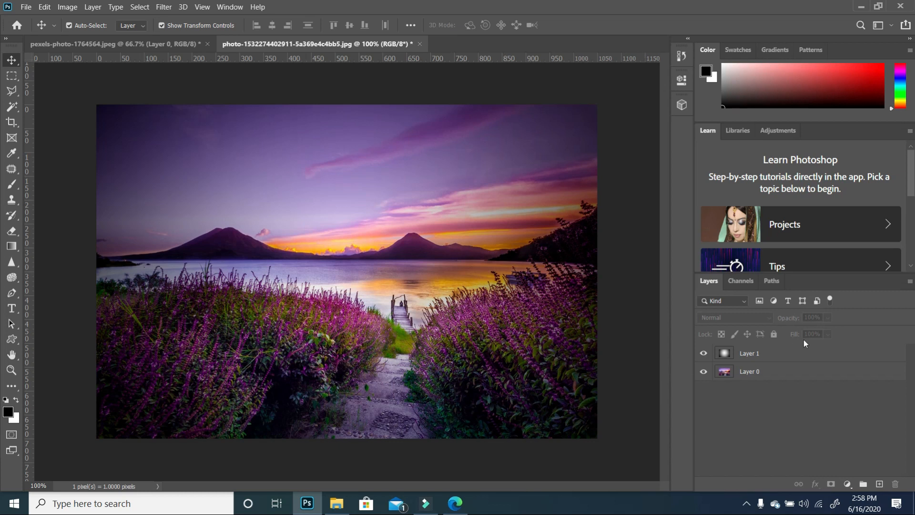
- Delete the radial gradient layer and add a new empty layer
left_click_drag(816, 355, 895, 484)
left_click(880, 484)
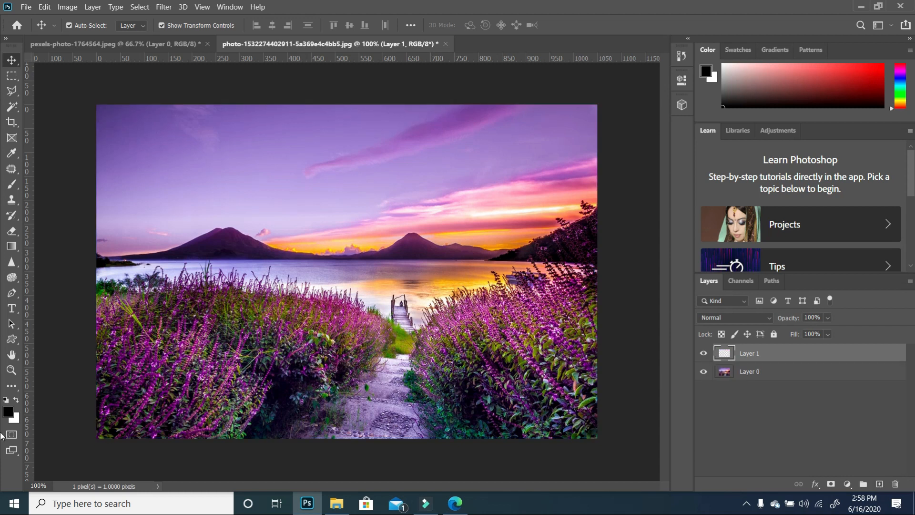
- Draw a vertical linear gradient, white at the top to black at the bottom, across the canvas
left_click(13, 247)
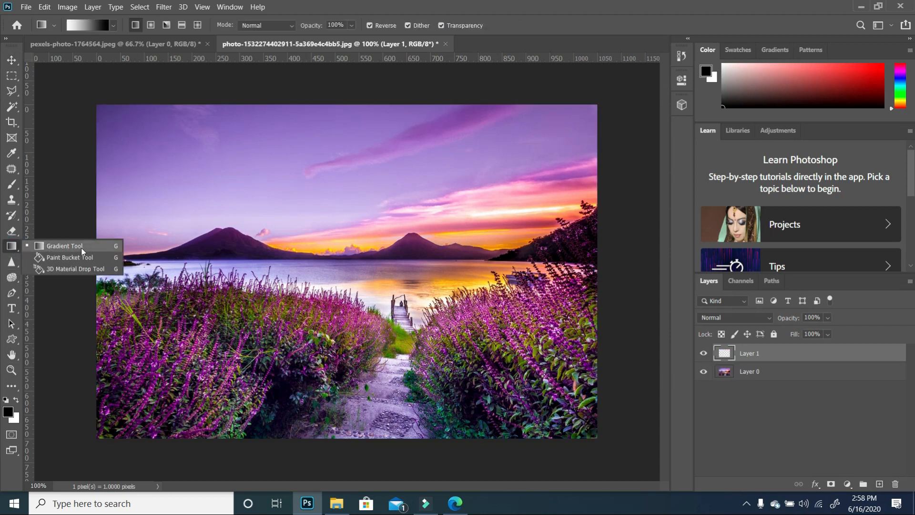
left_click(57, 245)
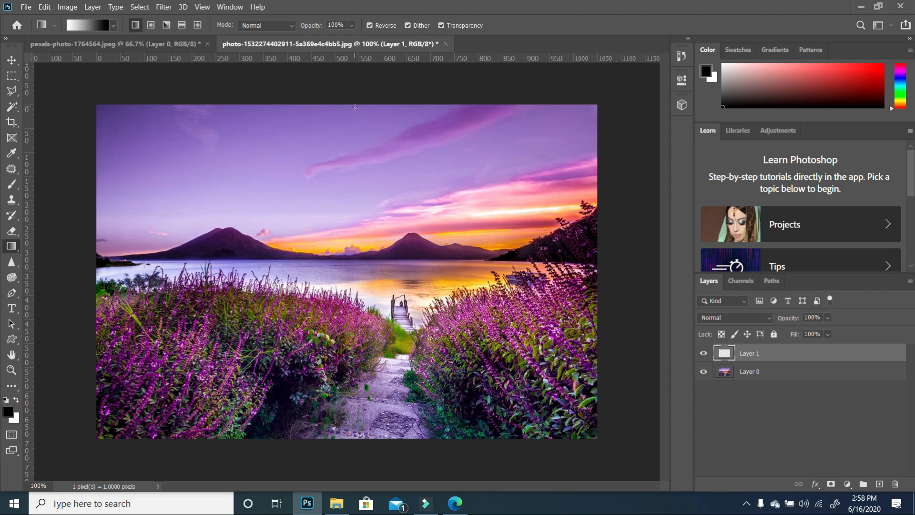
left_click_drag(355, 106, 362, 440)
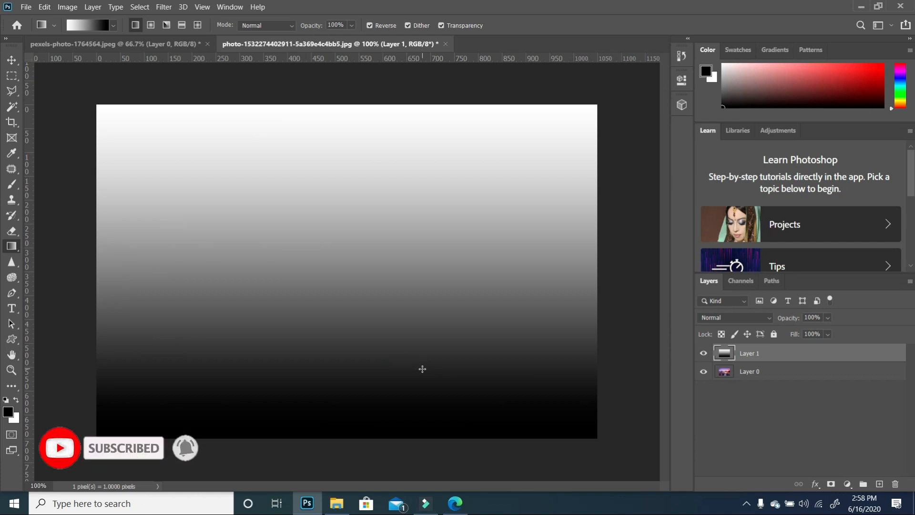
- Set the new gradient layer's blend mode to Screen and hide the layer
left_click(748, 318)
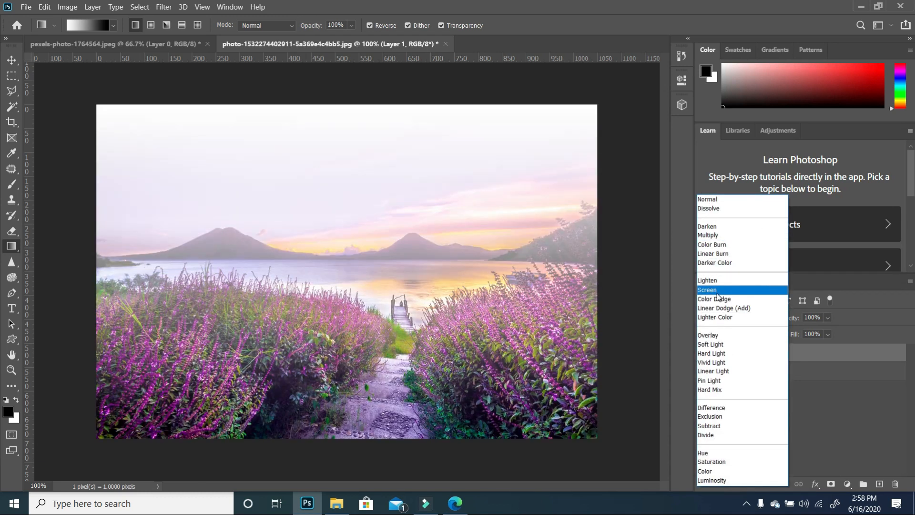
left_click(717, 292)
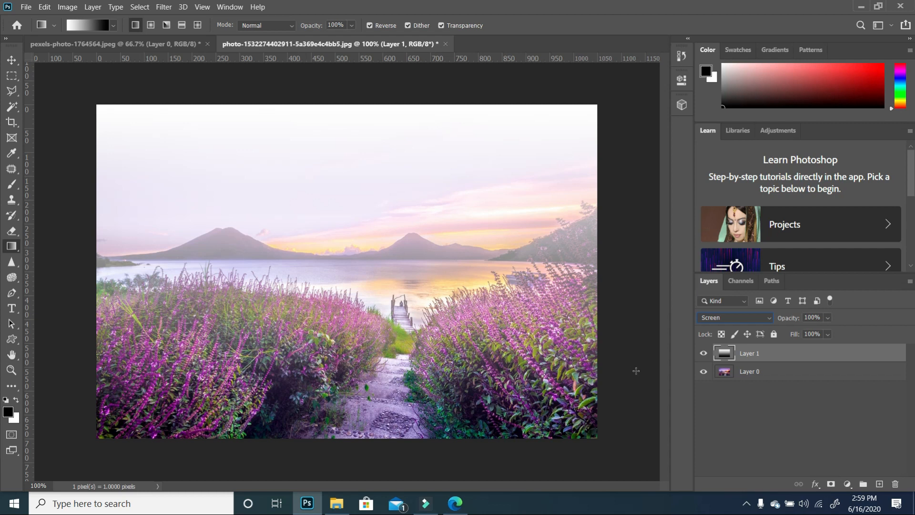
left_click(703, 354)
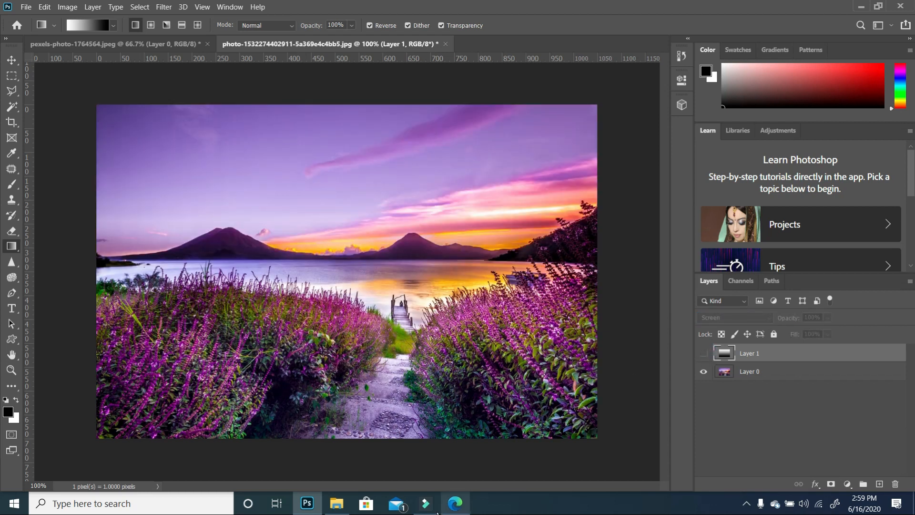
- Drag the recycle4 image from the Tutorial 5 folder onto the canvas and place it
left_click(340, 508)
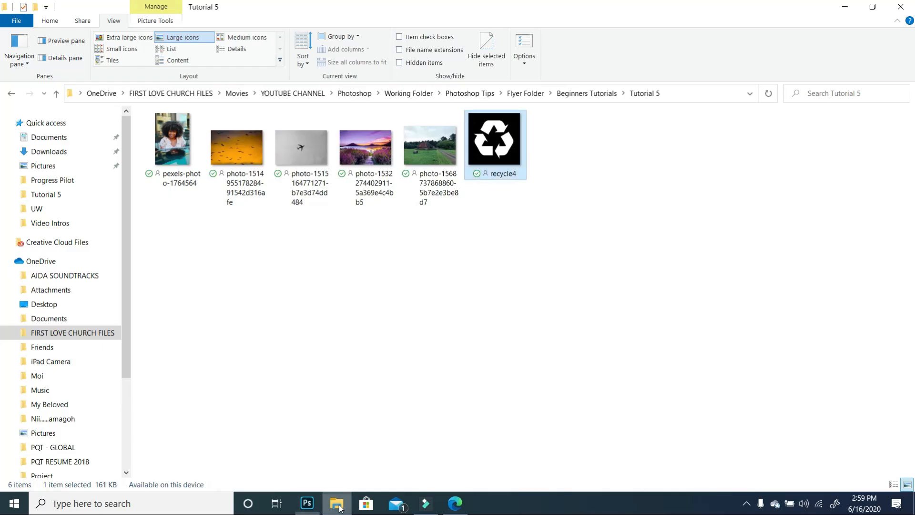
left_click_drag(495, 151, 396, 270)
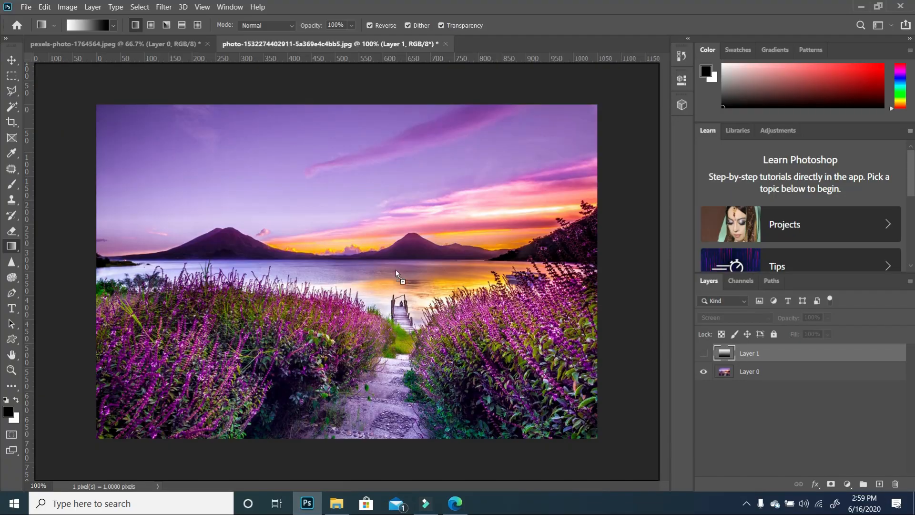
left_click_drag(371, 238, 370, 239)
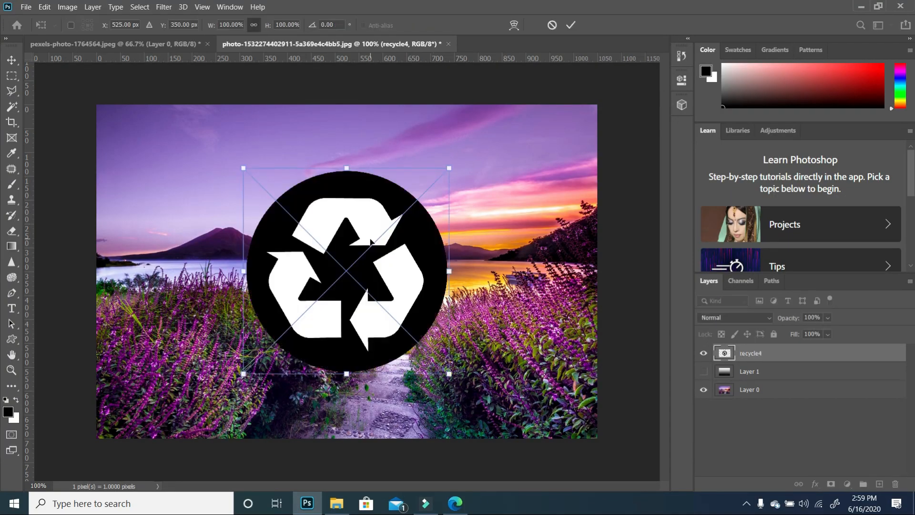
key("Return")
- Set the recycle4 layer's blend mode to Screen
key("g")
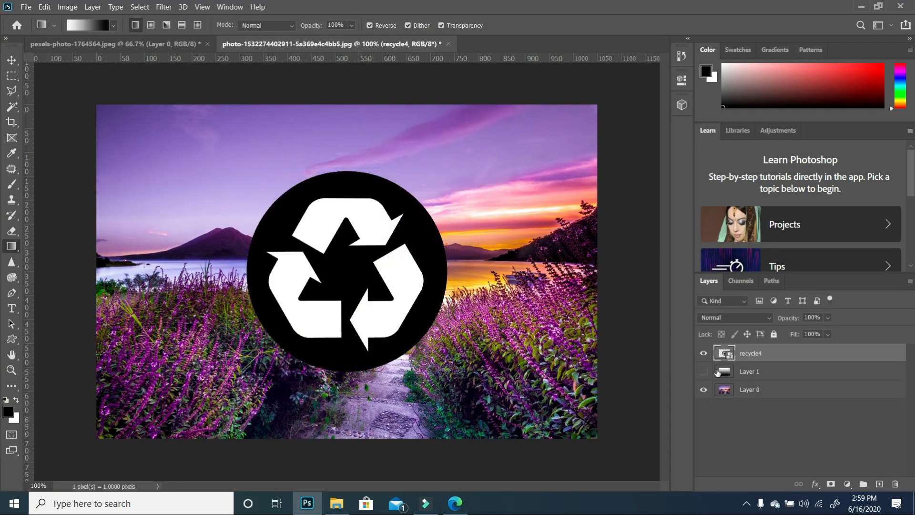
left_click(764, 322)
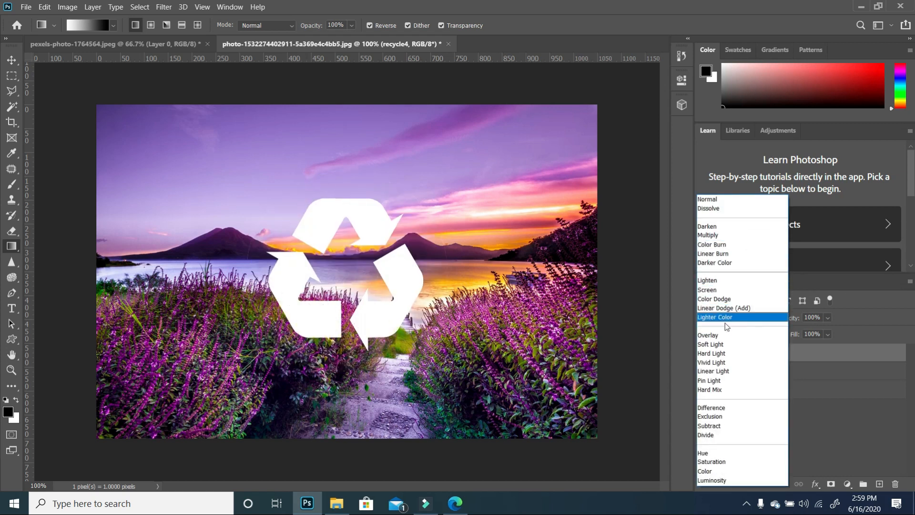
left_click(717, 289)
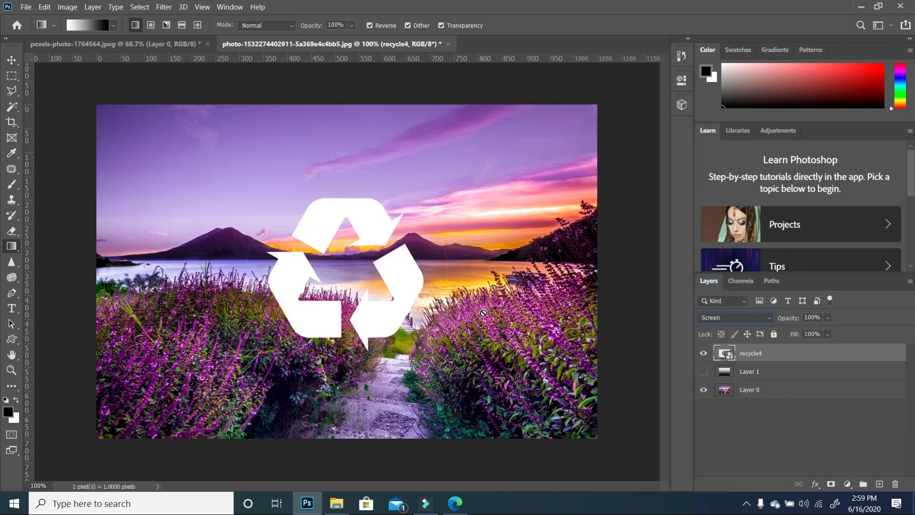
- Move the recycle icon up and to the right over the sky and mountains
key("v")
left_click(383, 262)
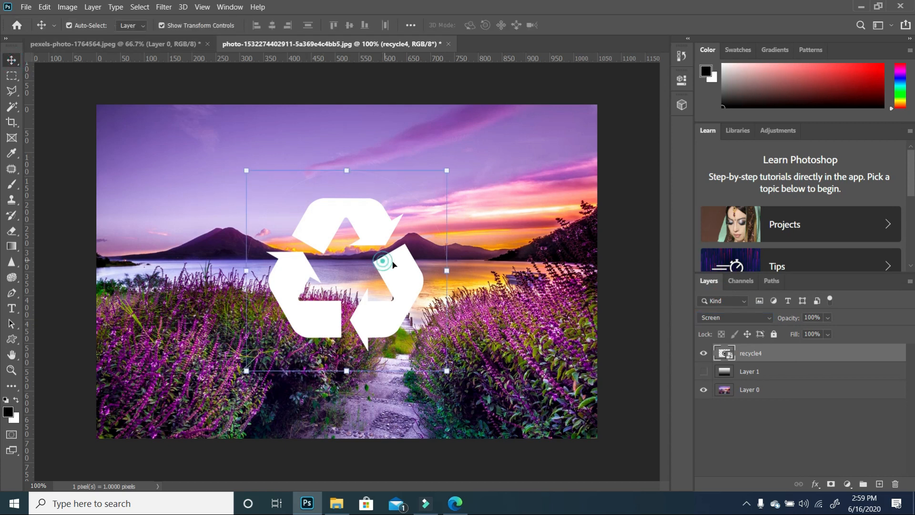
left_click_drag(393, 263, 419, 207)
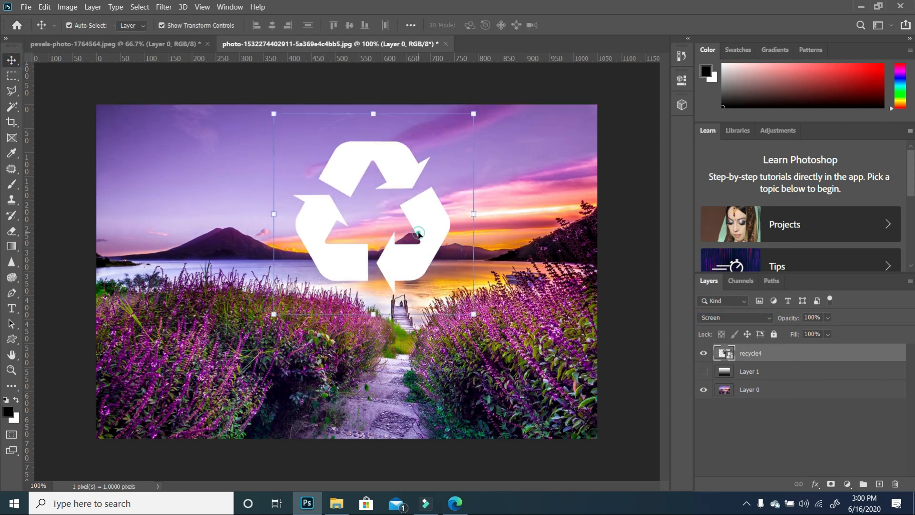
left_click(562, 247)
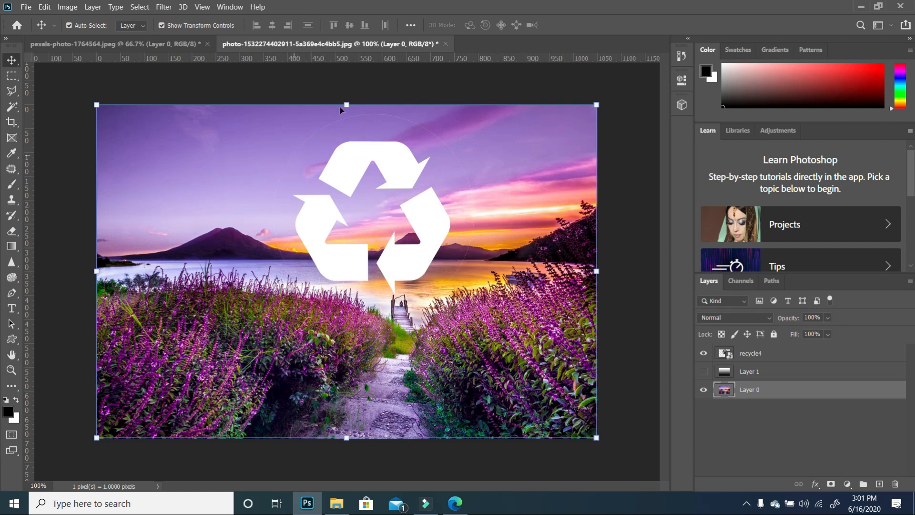
- Switch to the Eraser tool with a soft brush at 0% hardness
left_click(12, 232)
left_click(88, 25)
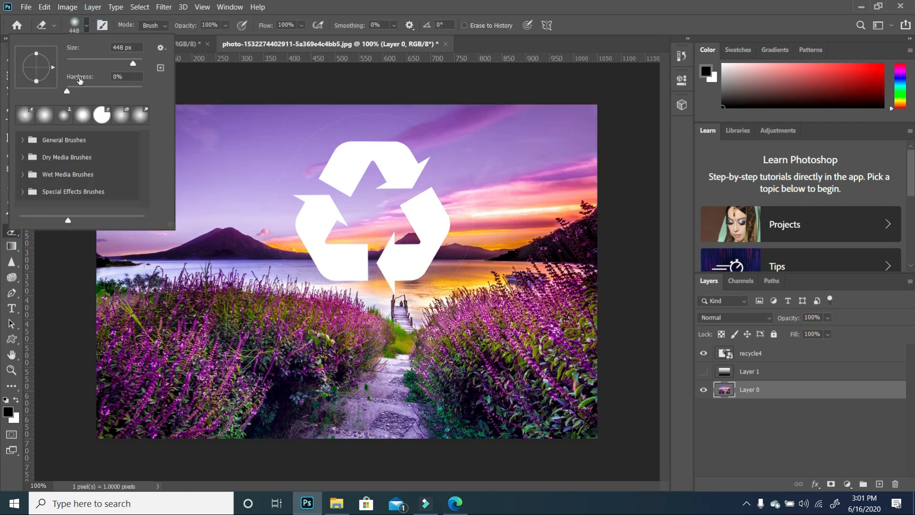
left_click(82, 60)
left_click(299, 151)
left_click_drag(300, 152, 285, 198)
key("ctrl+z")
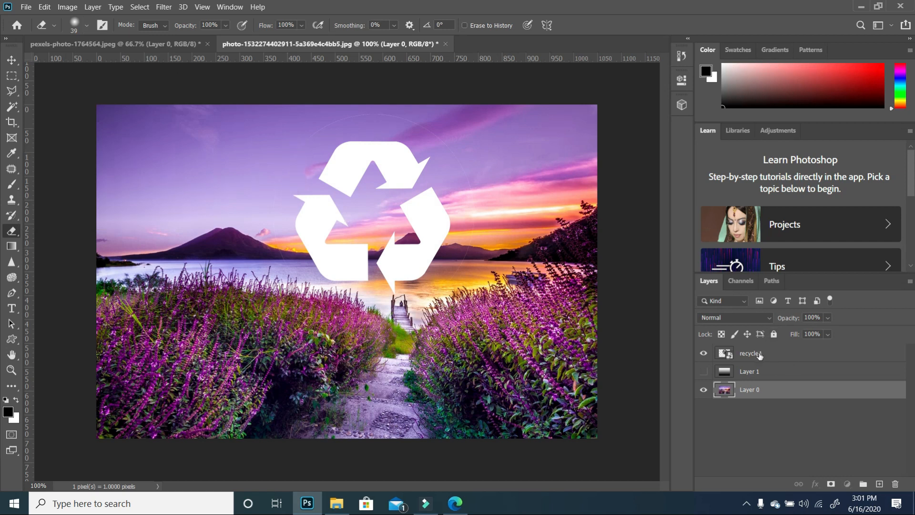
- Rasterize the recycle4 layer and erase the area around the recycle symbol
left_click(761, 354)
left_click(288, 157)
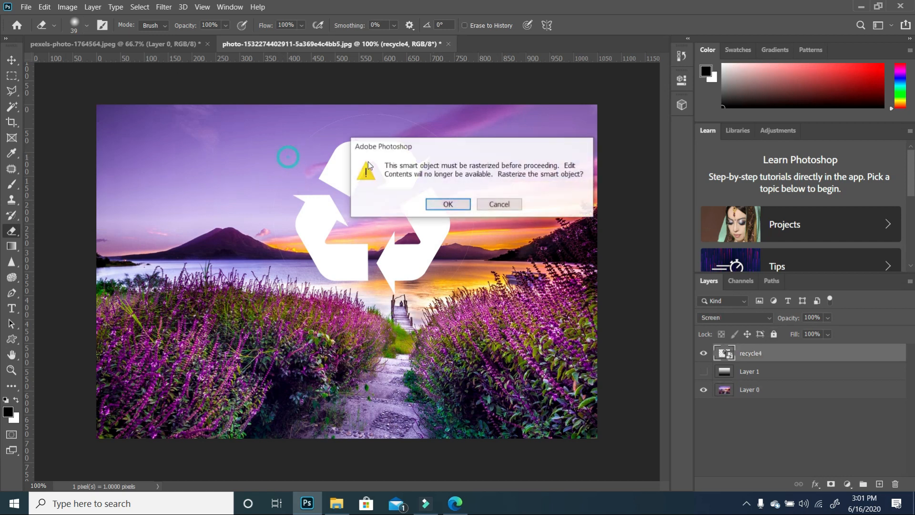
left_click(443, 204)
mouse_move(285, 156)
left_mouse_down()
mouse_move(321, 124)
mouse_move(354, 113)
mouse_move(436, 124)
mouse_move(448, 144)
mouse_move(416, 124)
mouse_move(448, 157)
mouse_move(484, 248)
mouse_move(475, 164)
mouse_move(484, 258)
mouse_move(495, 231)
mouse_move(478, 270)
mouse_move(459, 265)
mouse_move(480, 222)
mouse_move(467, 282)
left_mouse_up()
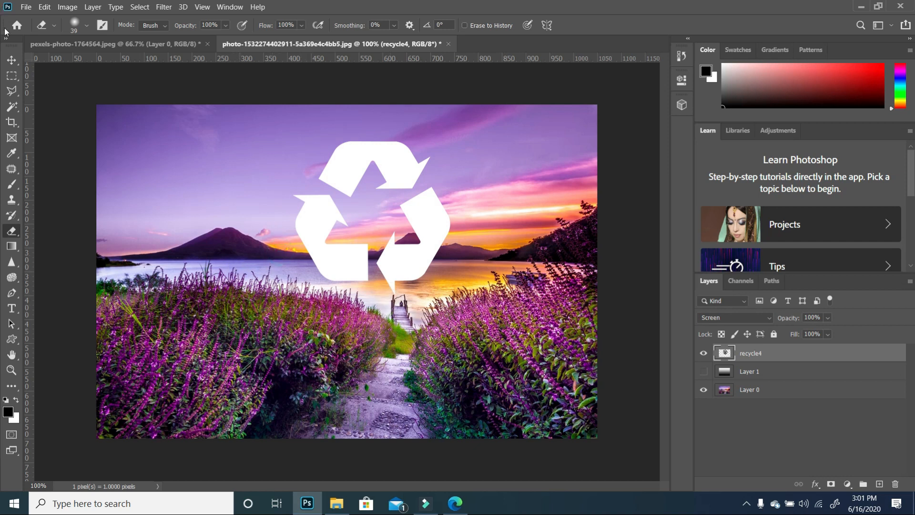
- Scale the recycle icon to about 38% and move it to the upper left of the photo
left_click(12, 60)
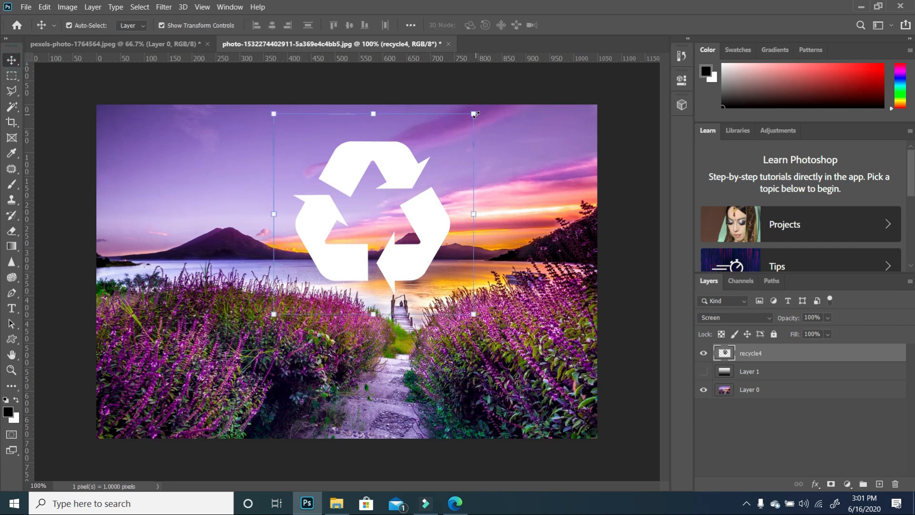
left_click_drag(474, 114, 346, 241)
left_click_drag(328, 284, 180, 204)
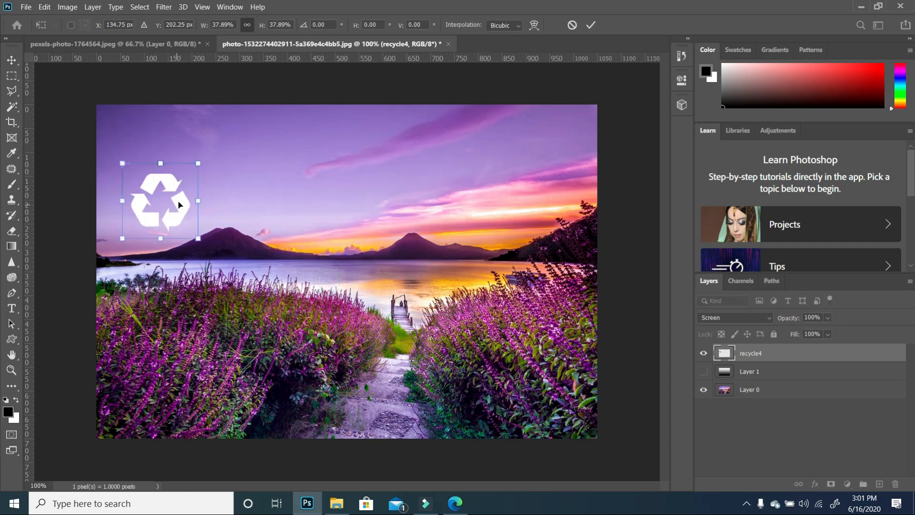
key("Return")
left_click(232, 172)
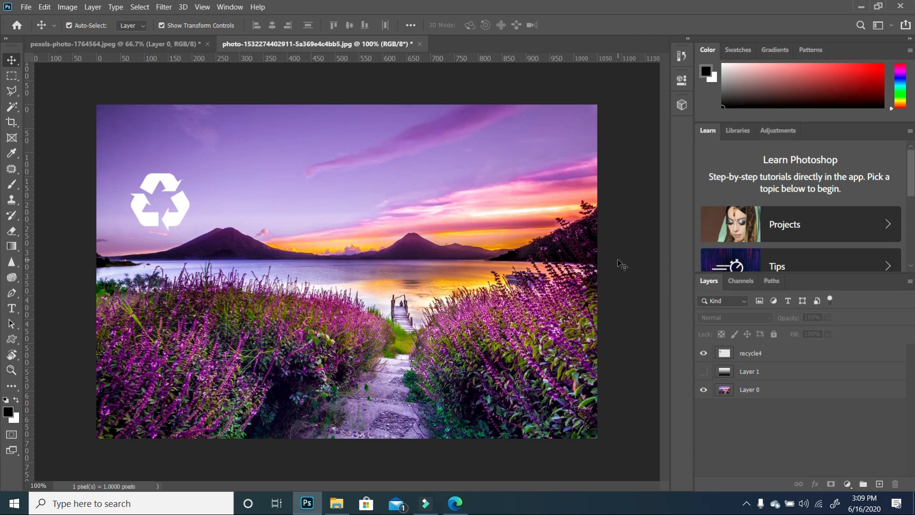
left_click(336, 503)
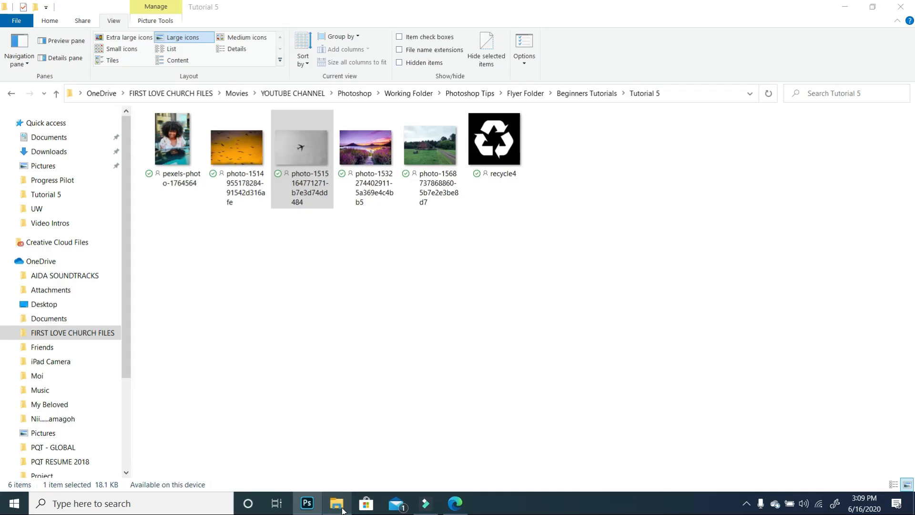
right_click(314, 147)
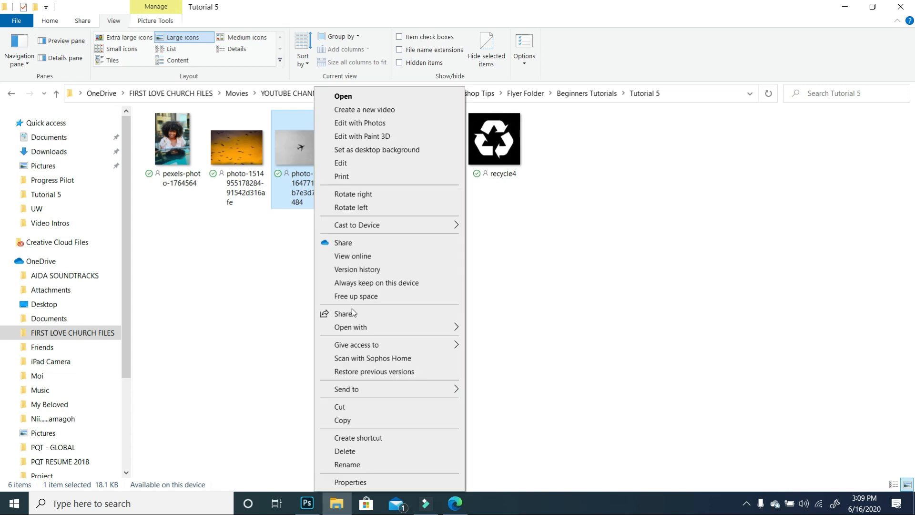
mouse_move(363, 327)
left_click(548, 324)
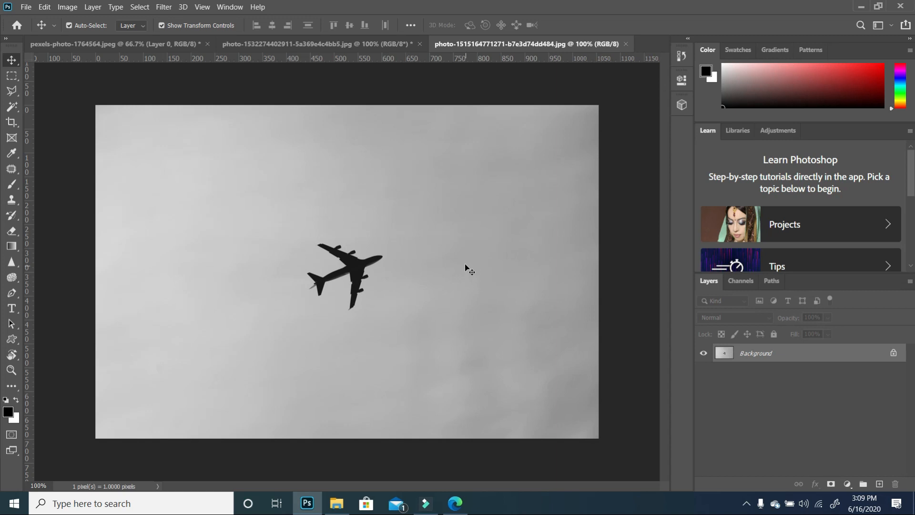
- Select the airplane with a polygonal lasso outline around it
left_click(12, 91)
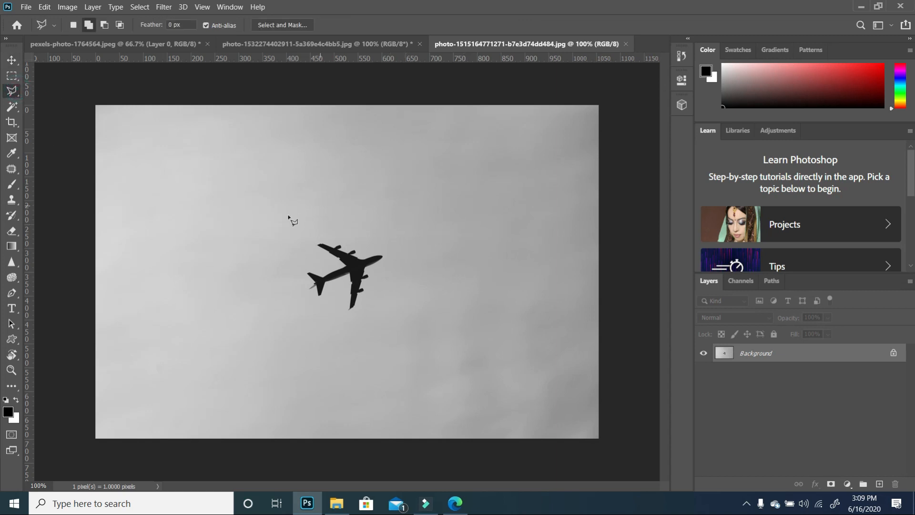
left_click(289, 216)
left_click(283, 332)
left_click(435, 347)
left_click(436, 233)
left_click(341, 182)
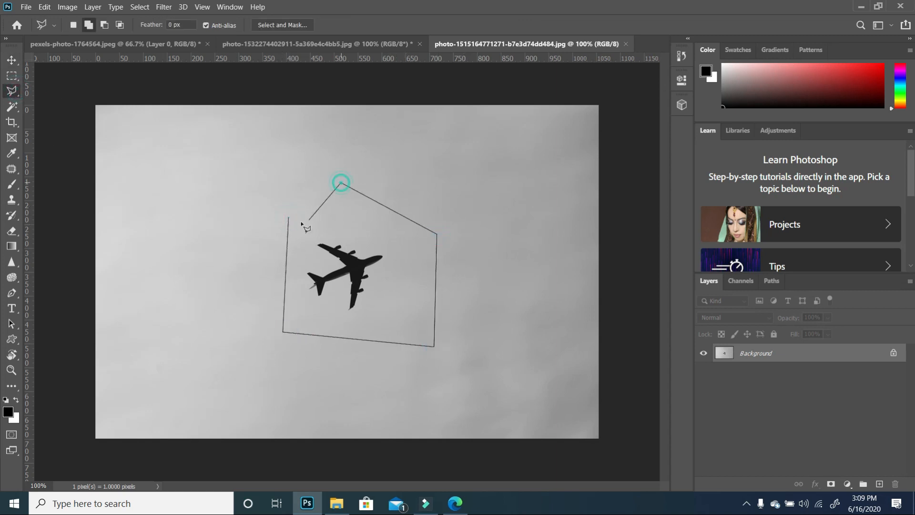
left_click(288, 218)
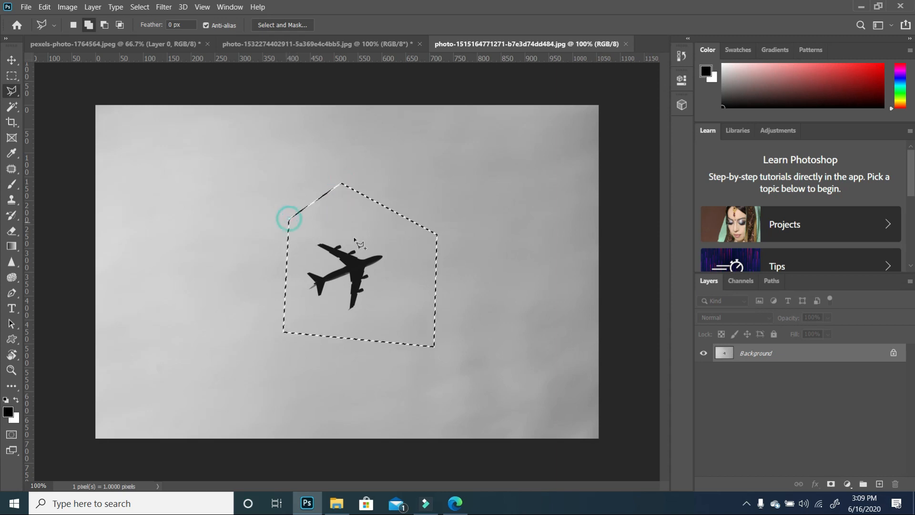
- Paste the selected airplane into the lake sunset document, accept the profile conversion, and position it in the sky
left_click(12, 60)
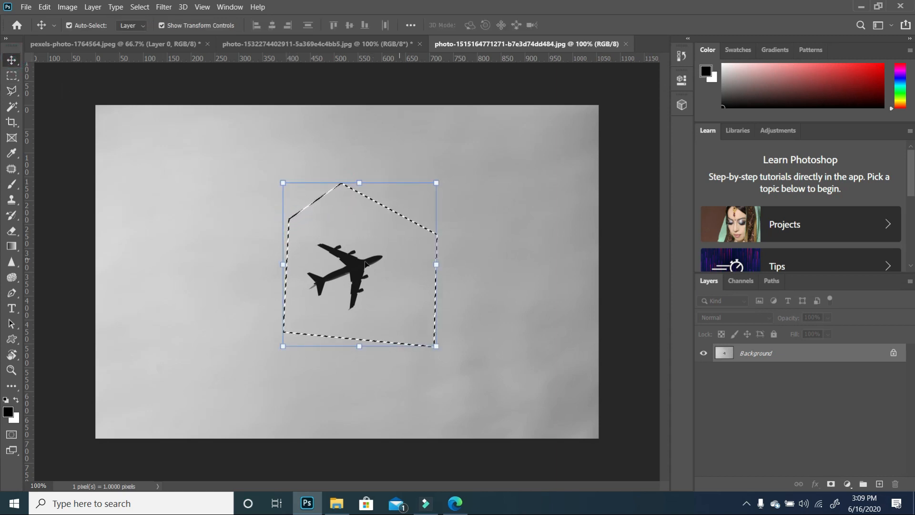
left_click_drag(365, 263, 362, 59)
left_click(372, 43)
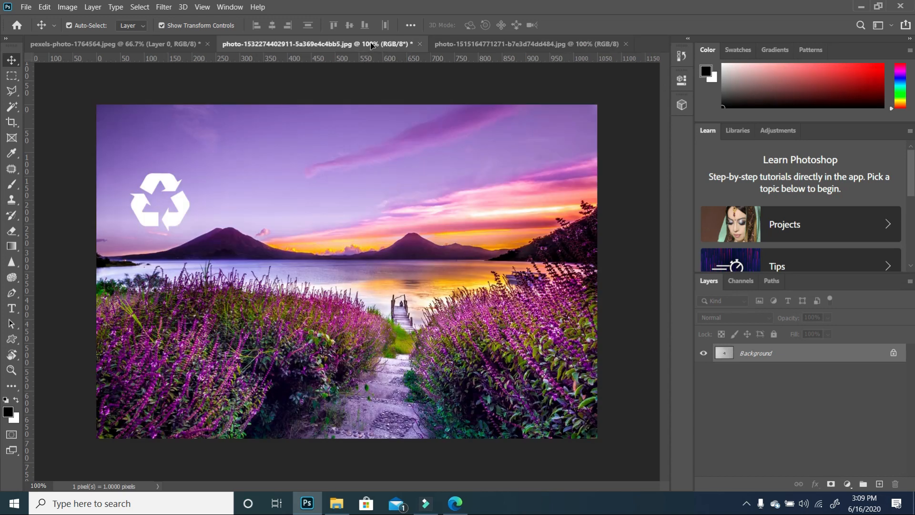
key("ctrl+v")
left_click(528, 220)
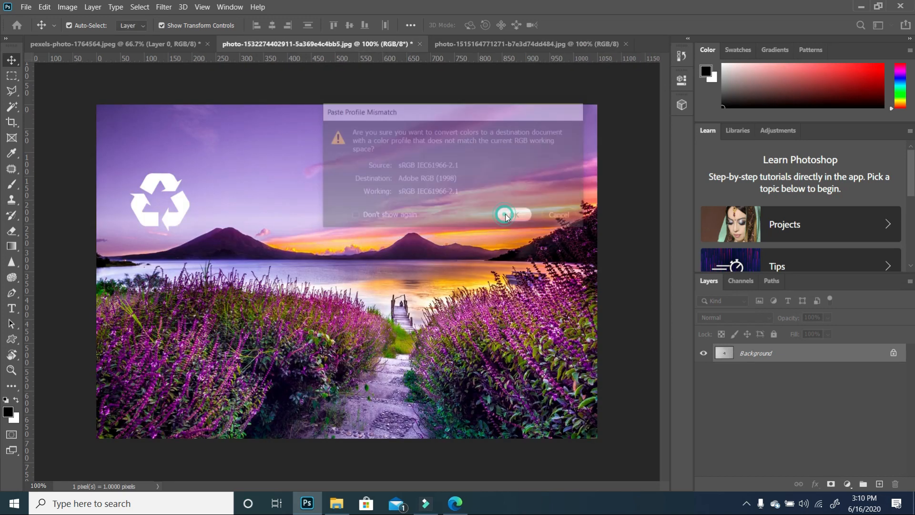
left_click_drag(383, 248, 339, 188)
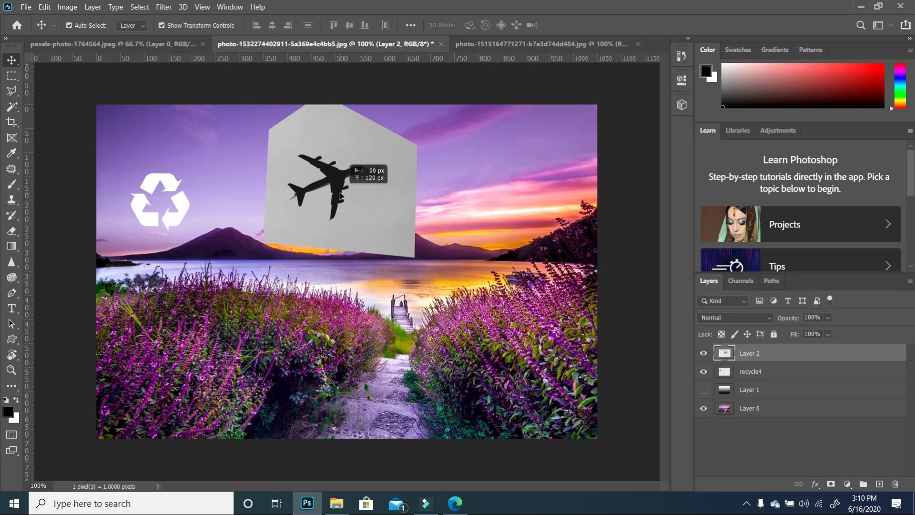
- Scale the airplane layer to about 73% and place it at the top centre of the sky
left_click(417, 93)
left_click_drag(391, 110, 374, 139)
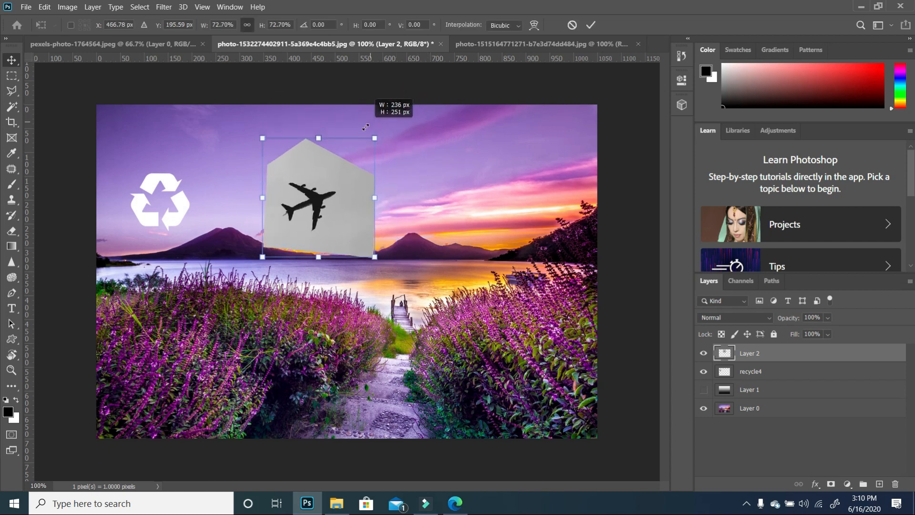
left_click_drag(324, 220, 330, 182)
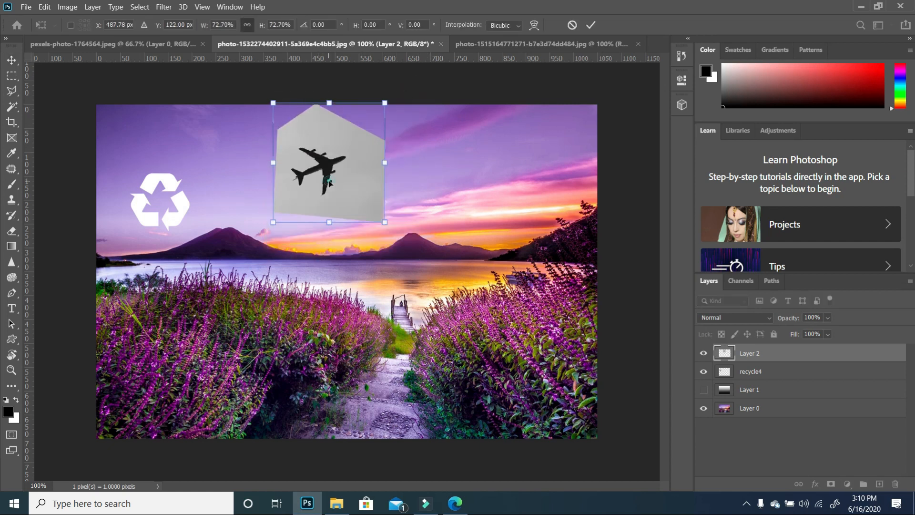
key("Return")
left_click(455, 210)
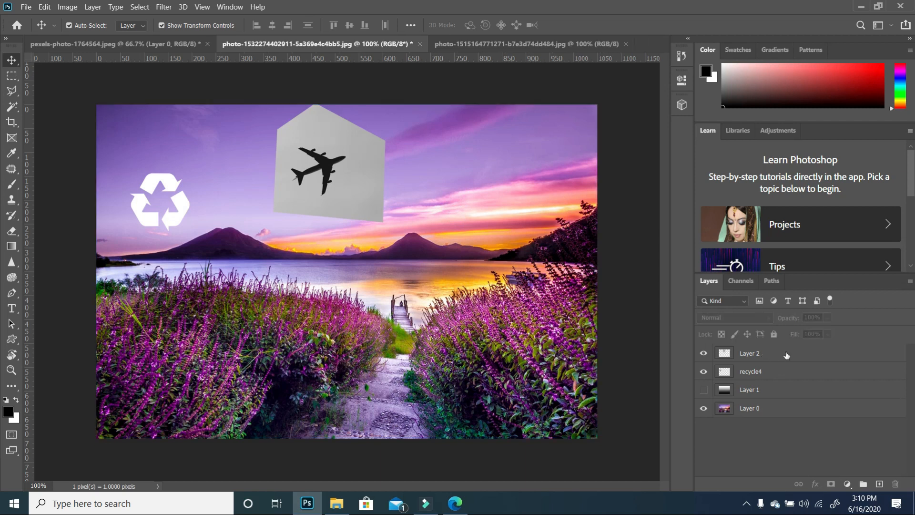
- Set the airplane layer's blend mode to Multiply
left_click(762, 353)
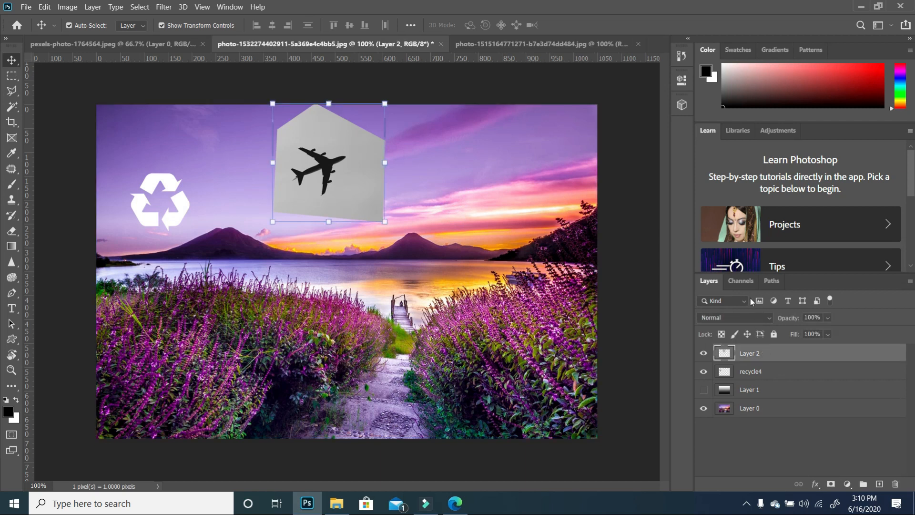
left_click(759, 320)
left_click(714, 236)
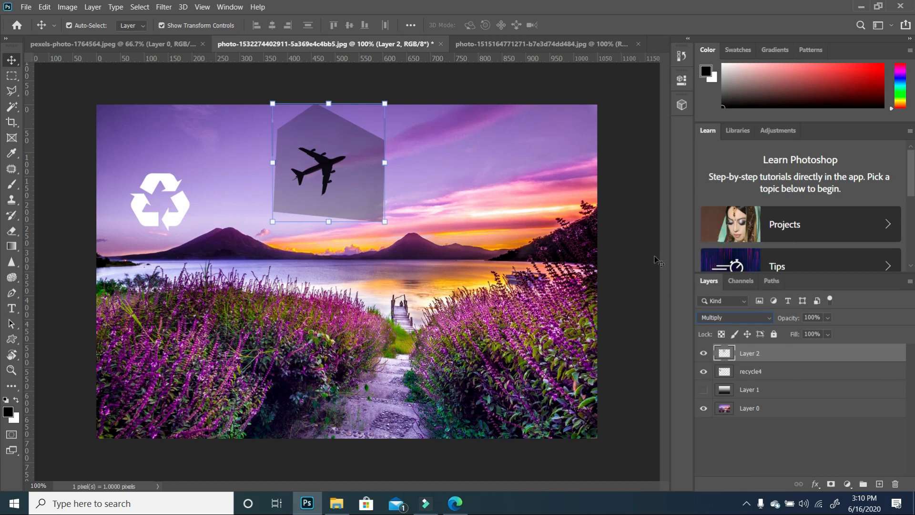
left_click(621, 251)
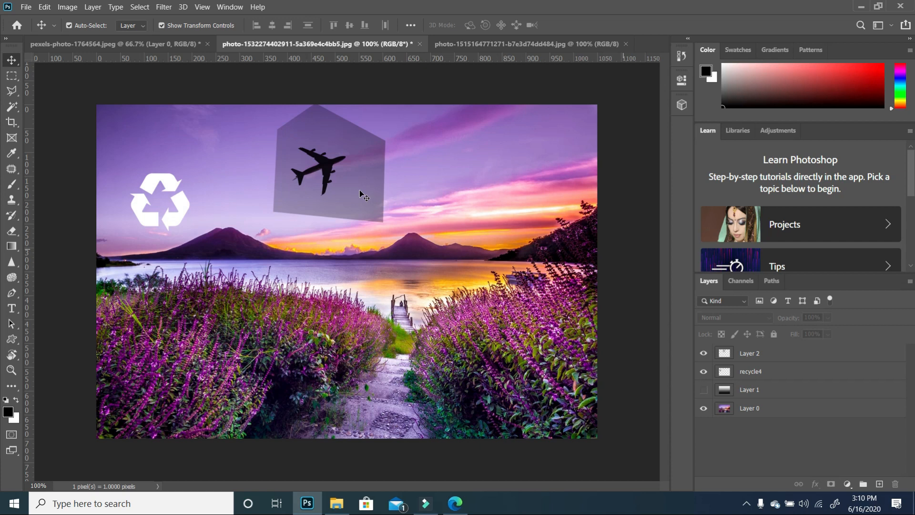
- Add a Levels adjustment clipped to the airplane layer and set its white input level to 171
left_click(338, 194)
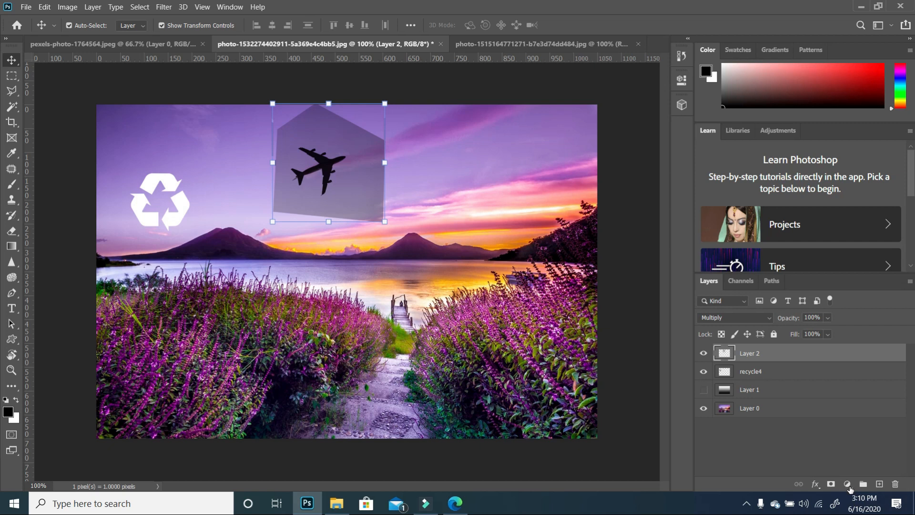
left_click(847, 484)
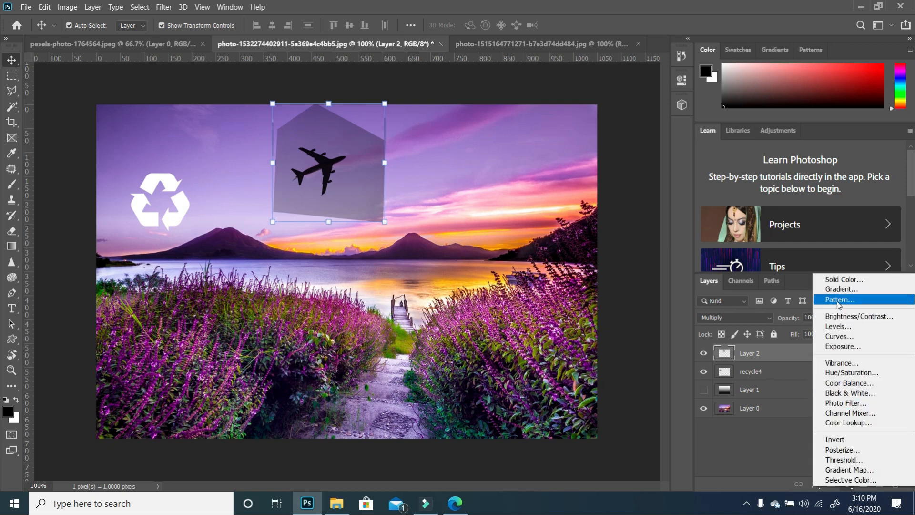
left_click(837, 326)
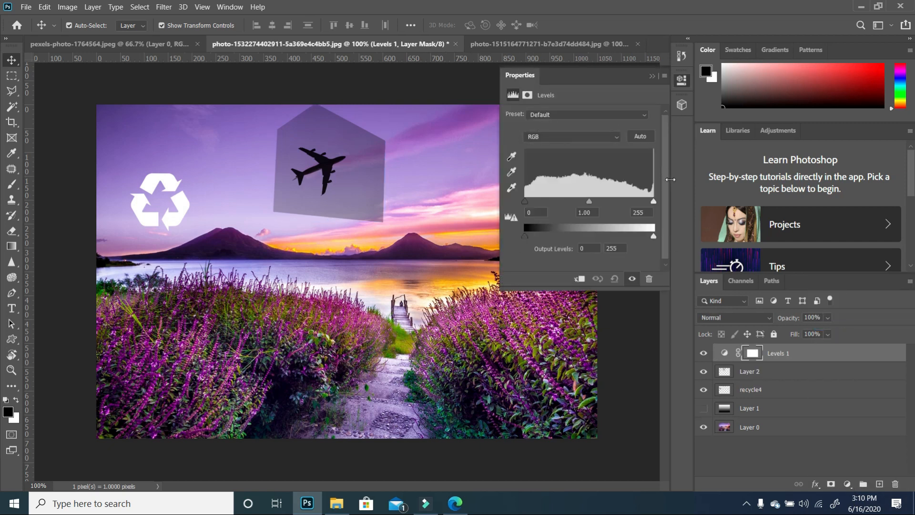
left_click(731, 357, "alt")
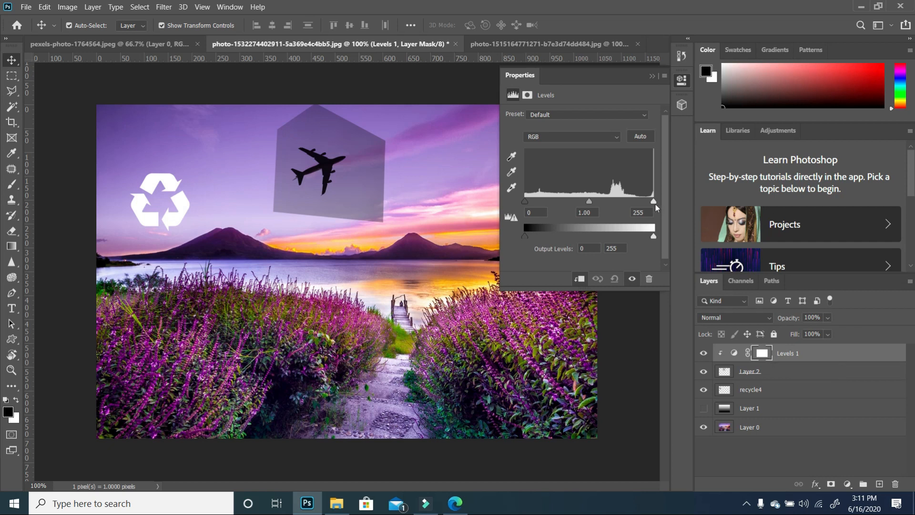
left_click_drag(654, 202, 612, 202)
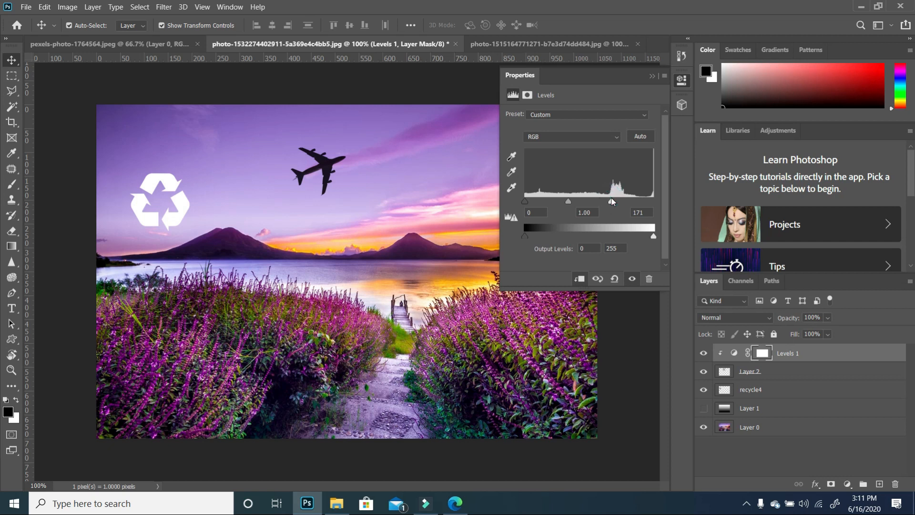
left_click(652, 76)
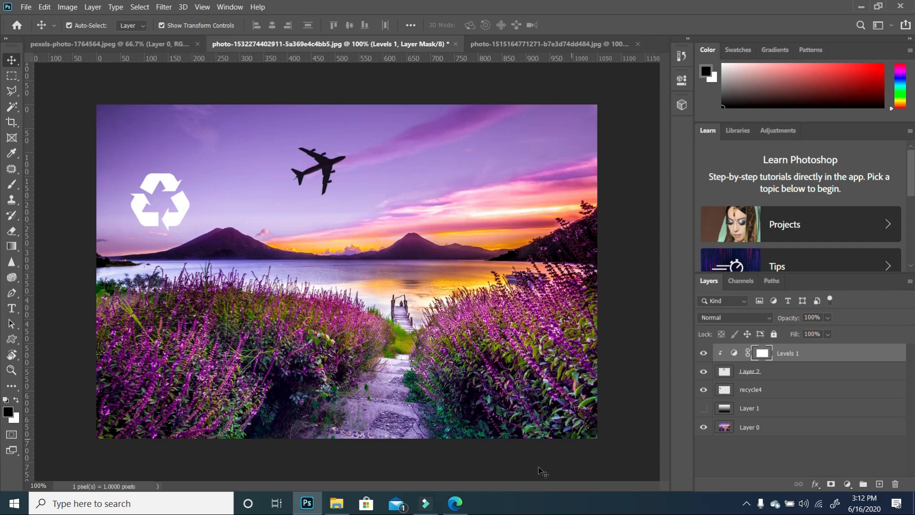
- Place the istockphoto starburst image into the lake sunset document, scaled to about 273% in the sky's upper-right corner
left_click(336, 503)
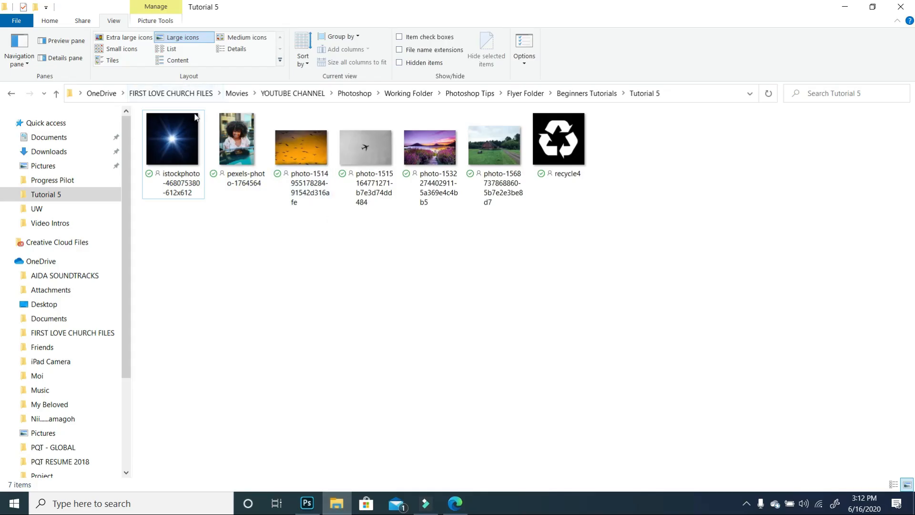
left_click_drag(185, 141, 393, 309)
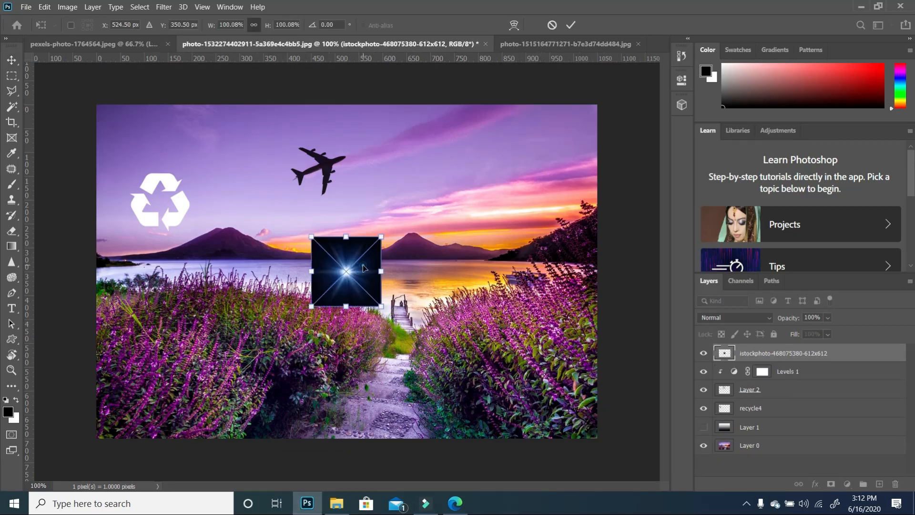
left_click_drag(363, 265, 454, 190)
left_click_drag(472, 233, 566, 325)
left_click_drag(520, 248, 529, 179)
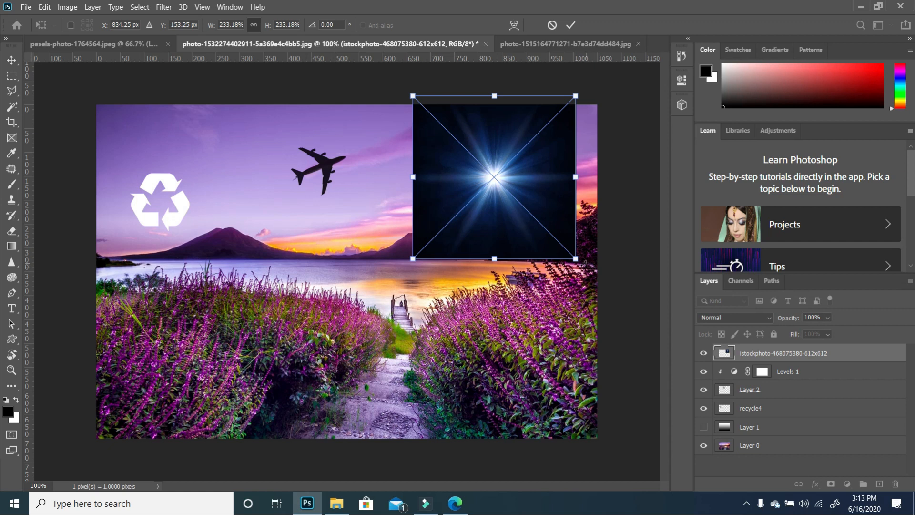
left_click_drag(577, 260, 603, 286)
left_click_drag(538, 186, 529, 193)
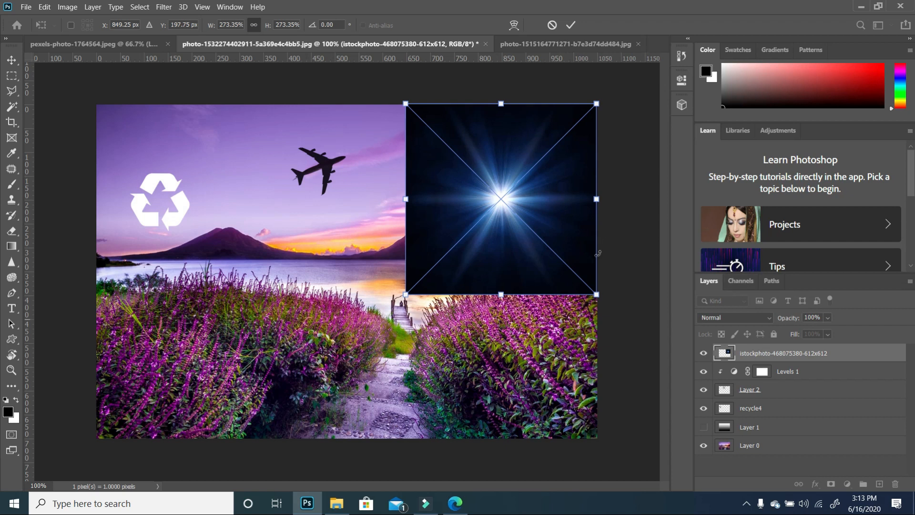
- Set the starburst layer's blend mode to Screen and commit the placement
left_click(564, 226)
left_click(768, 320)
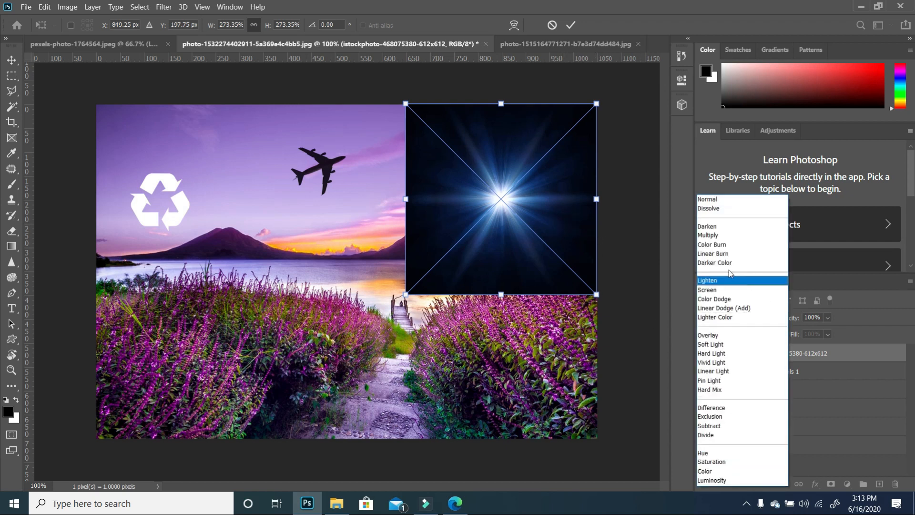
left_click(717, 292)
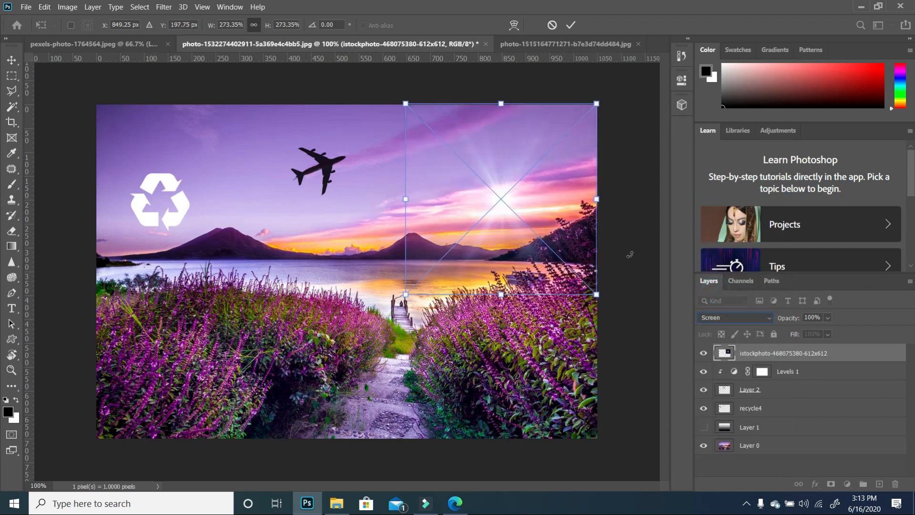
key("Return")
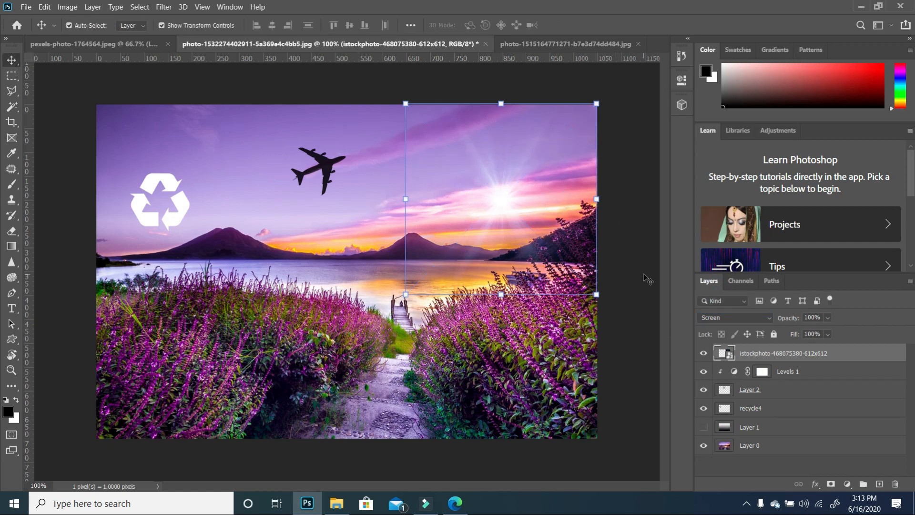
- Try to erase parts of the starburst layer with the Eraser tool
left_click(446, 354)
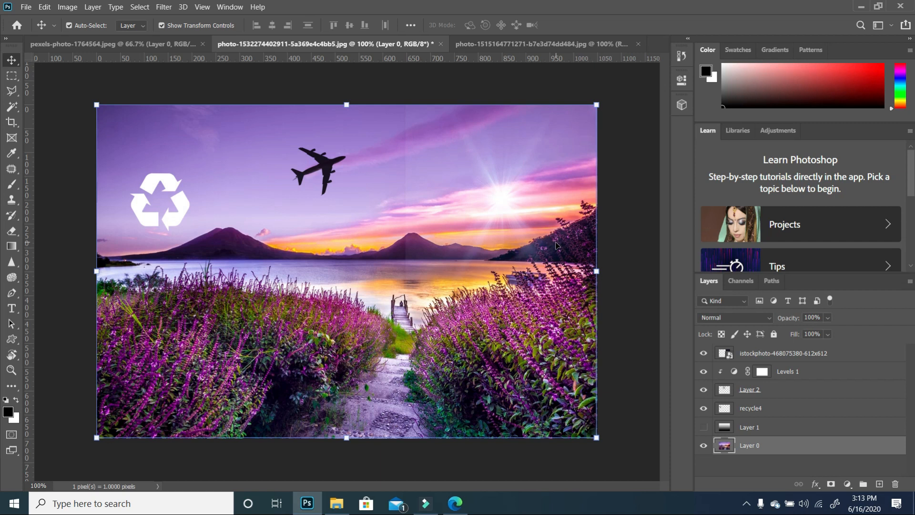
left_click(536, 235)
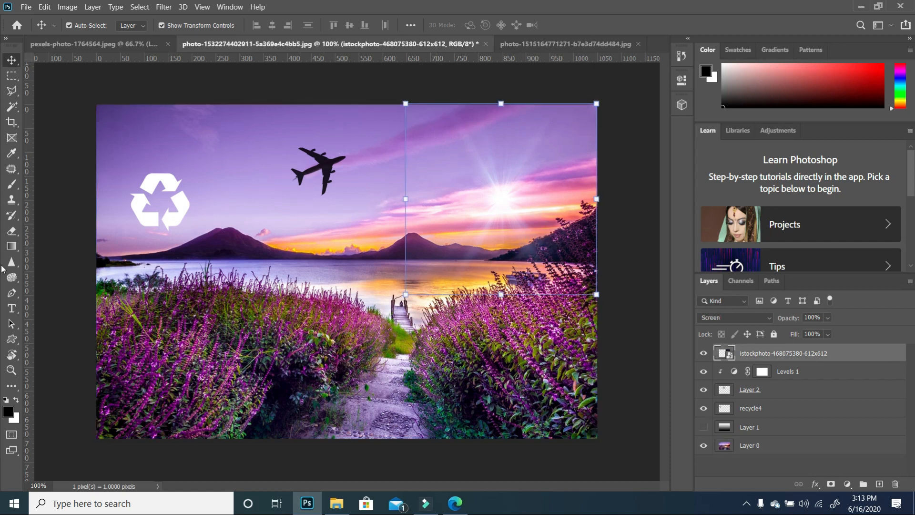
left_click(13, 233)
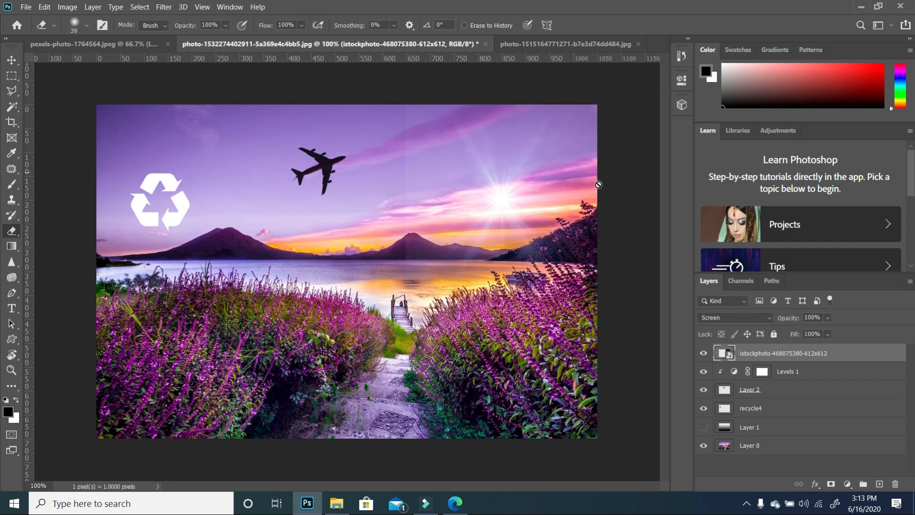
left_click(512, 215)
left_click(451, 203)
- Add a Levels adjustment clipped to the starburst layer and set its black input level to 11
left_click(848, 488)
left_click(850, 325)
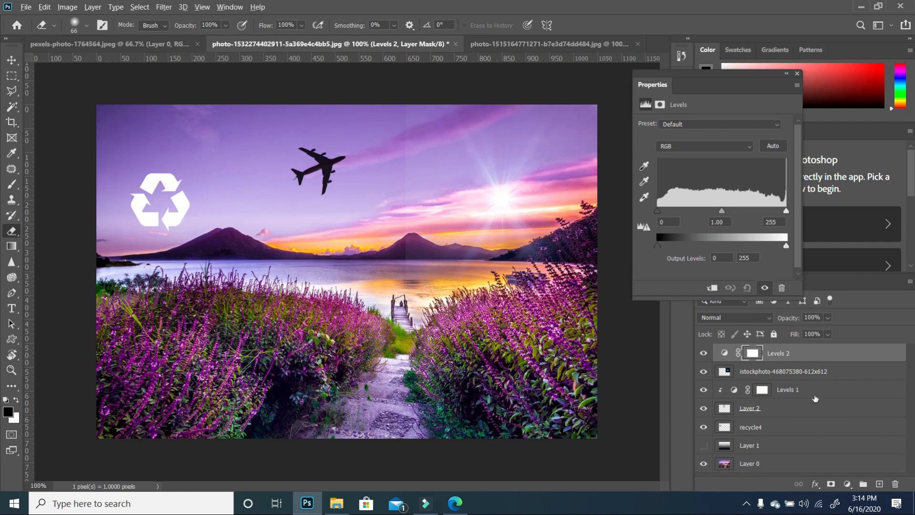
left_click(746, 358, "alt")
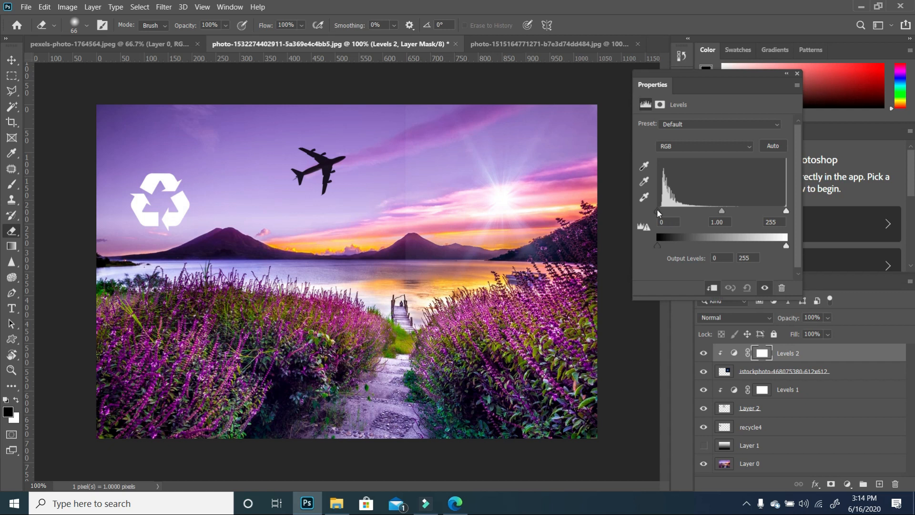
left_click_drag(657, 211, 665, 215)
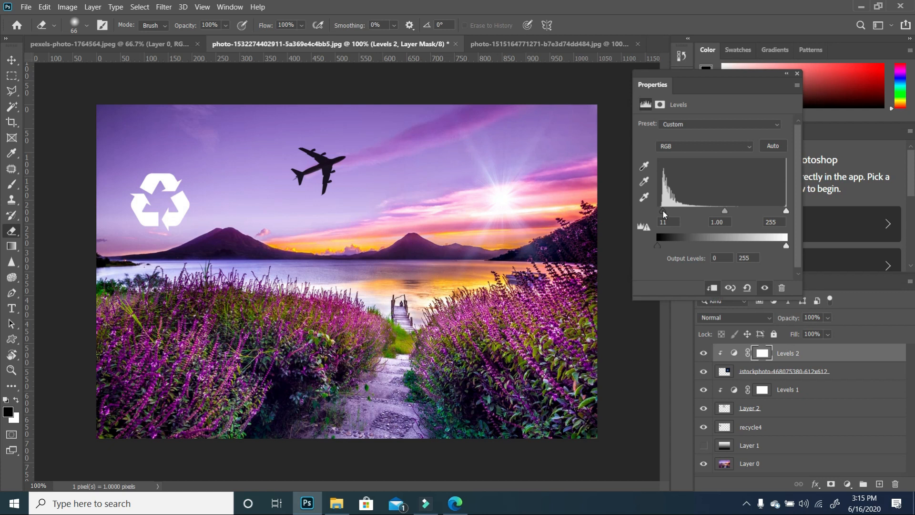
left_click(797, 75)
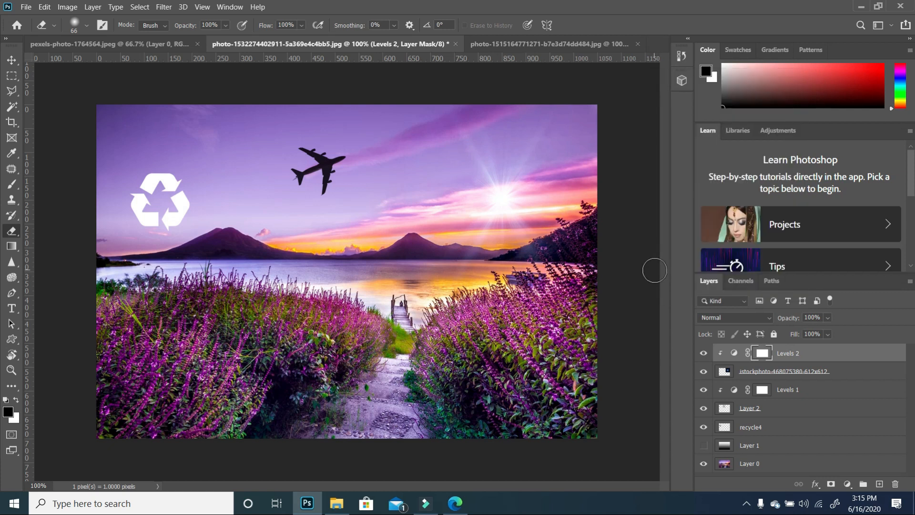
- Scale the airplane to about 67% and move it to the right, nearer the sun's glow
left_click(12, 60)
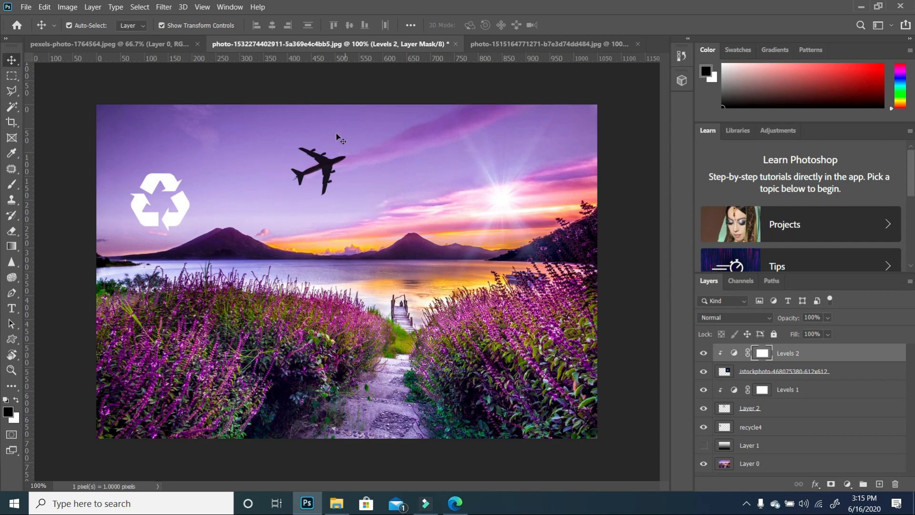
left_click(332, 175)
left_click_drag(362, 130, 347, 142)
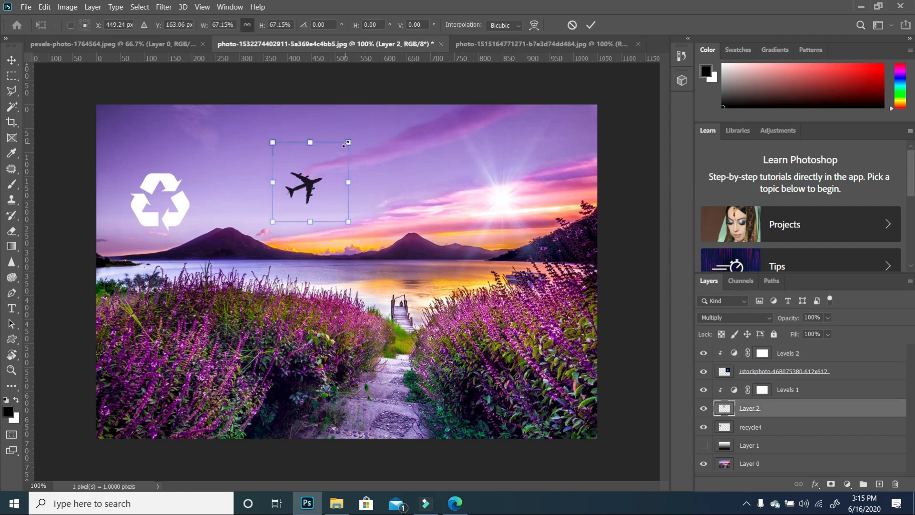
left_click_drag(305, 191, 356, 199)
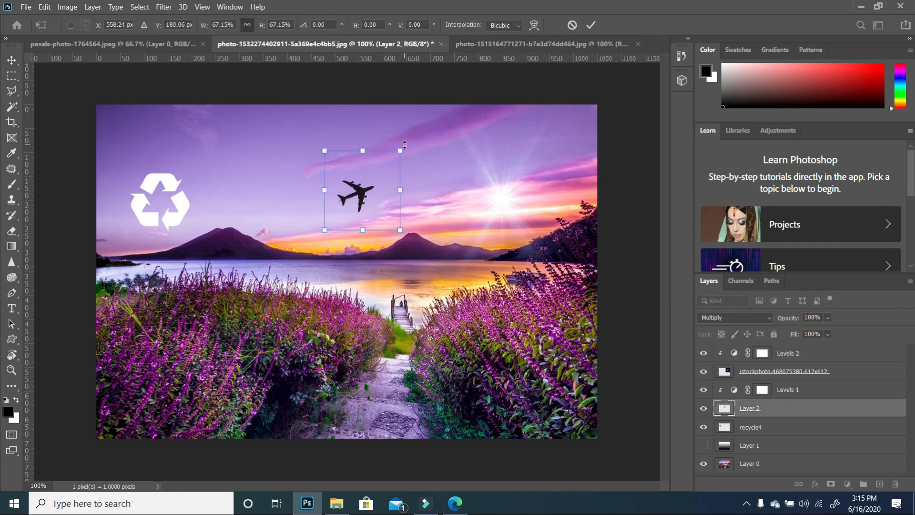
key("Return")
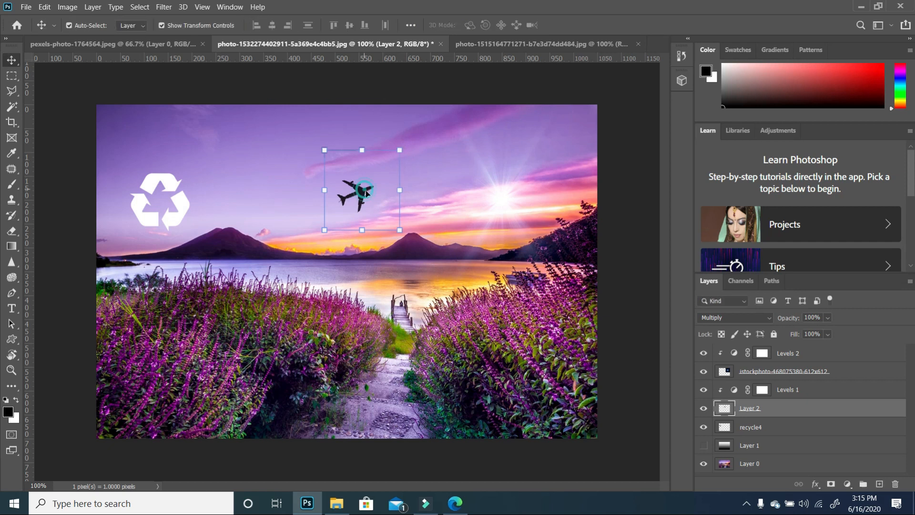
- Move the recycle icon to the bottom-left corner of the photo and shrink it
left_click(188, 212)
left_click_drag(178, 210, 152, 420)
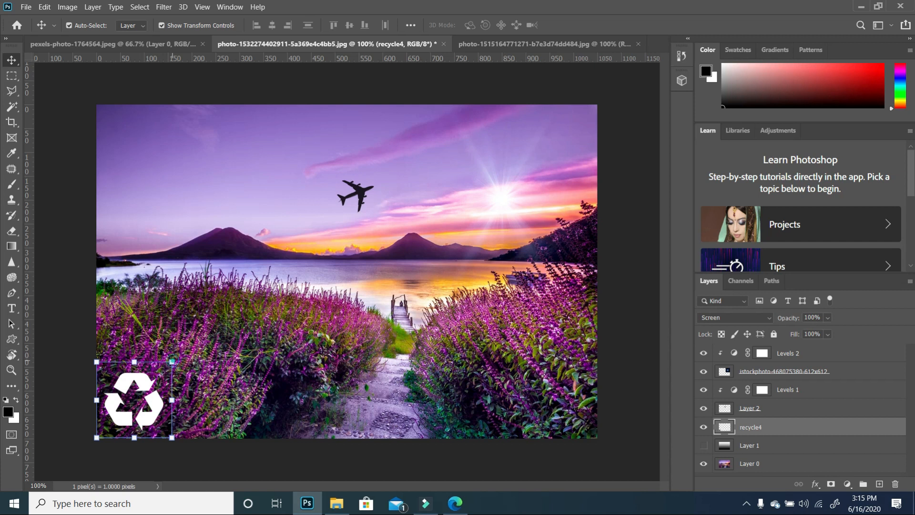
left_click_drag(173, 355, 152, 382)
left_click(250, 365)
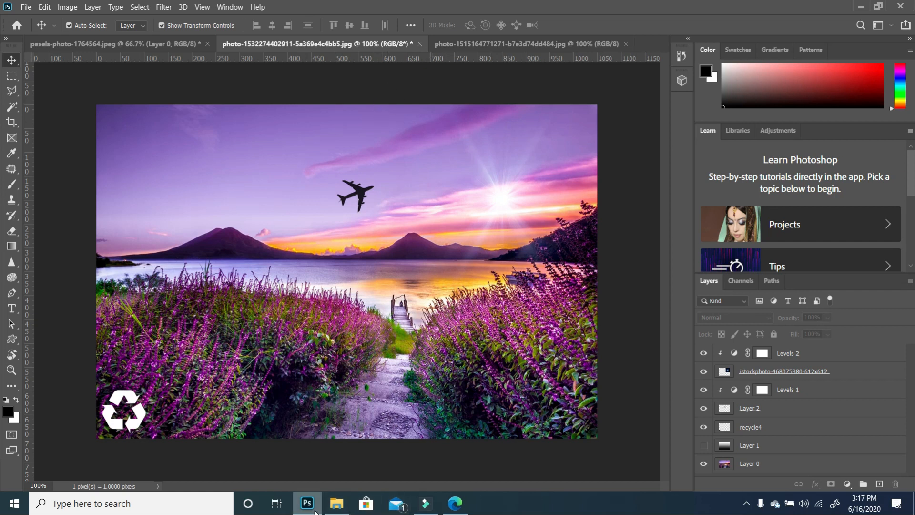
- Open the dark door photo in Photoshop and place the thick-smoke image into it
left_click(337, 508)
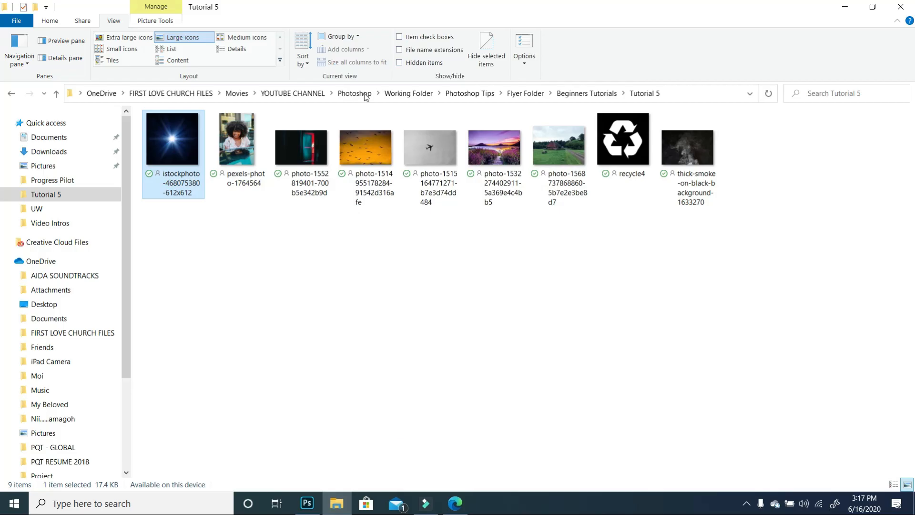
right_click(302, 145)
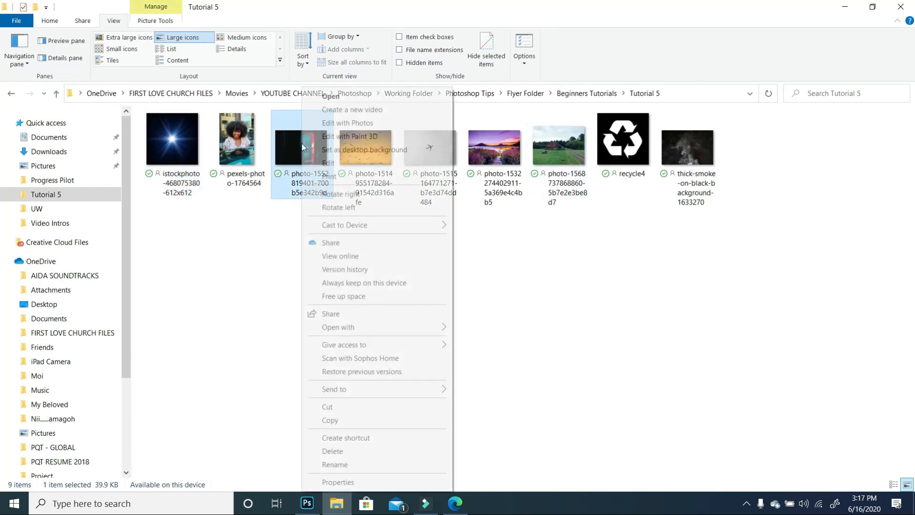
mouse_move(380, 328)
left_click(505, 327)
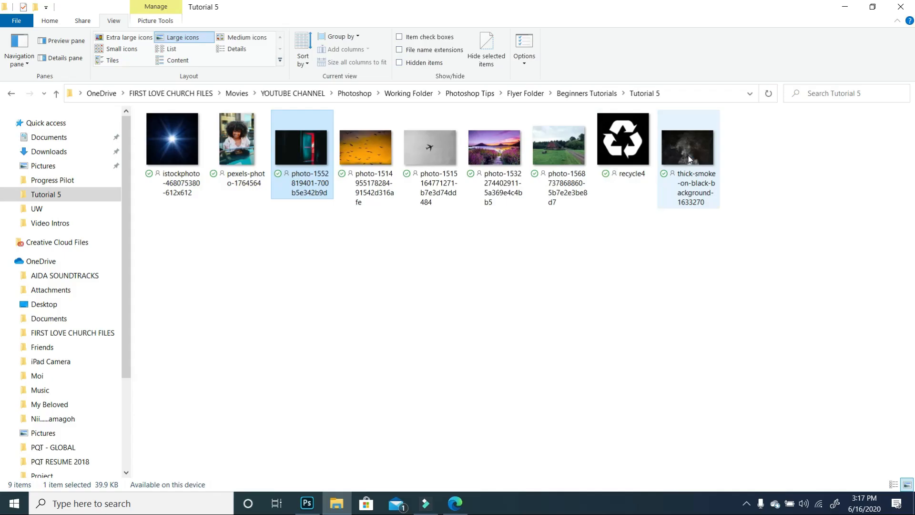
left_click(307, 502)
left_click_drag(322, 315, 322, 311)
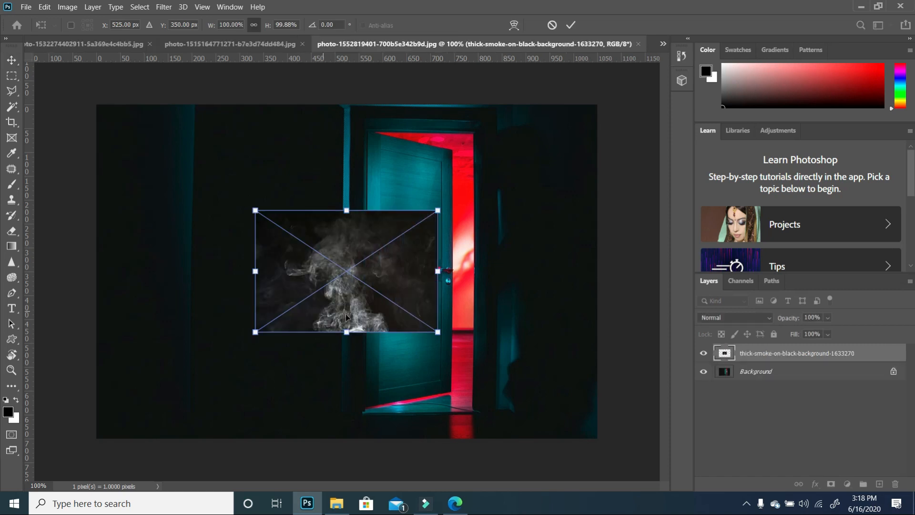
- Scale the smoke to about 198%, rotate it about -90.5°, position it over the door and commit
left_click_drag(255, 210, 117, 118)
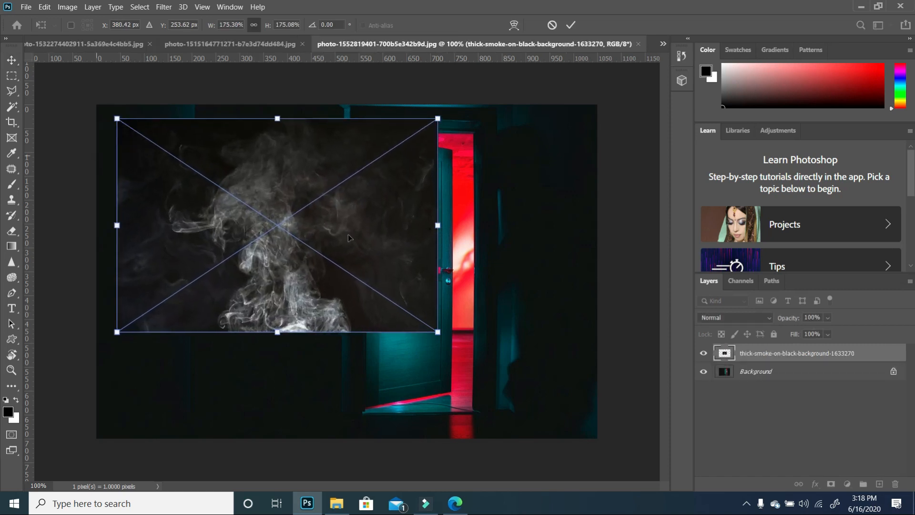
left_click_drag(439, 332, 367, 178)
left_click_drag(404, 276, 443, 318)
key("Down")
key("Down")
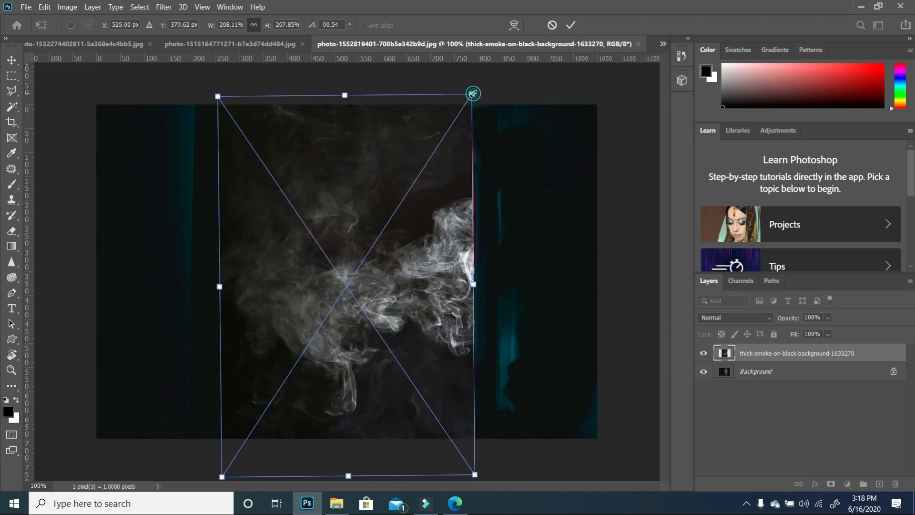
left_click_drag(472, 94, 465, 116)
left_click_drag(423, 301, 431, 297)
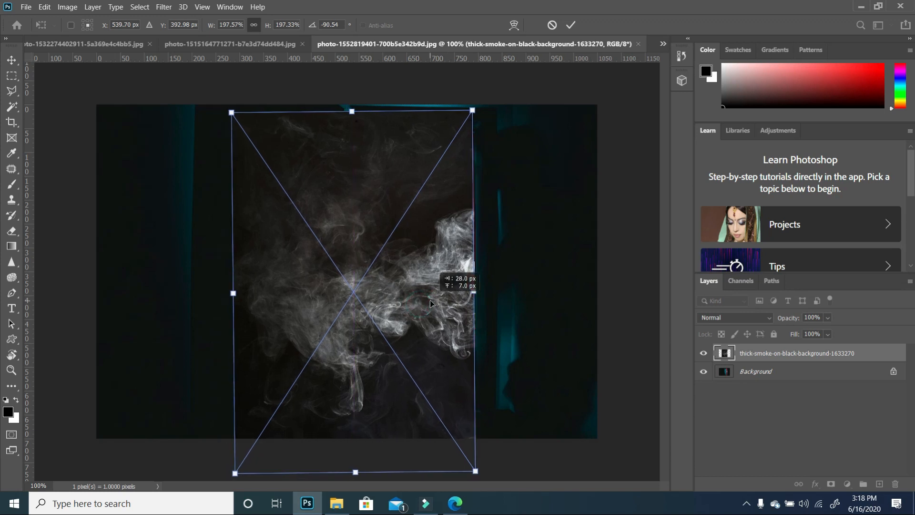
key("Return")
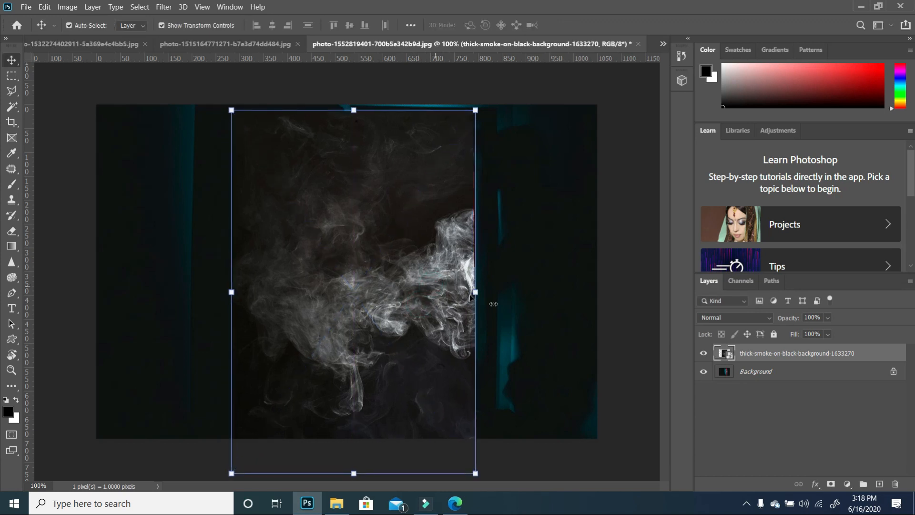
- Set the smoke layer's blend mode to Screen
left_click(770, 319)
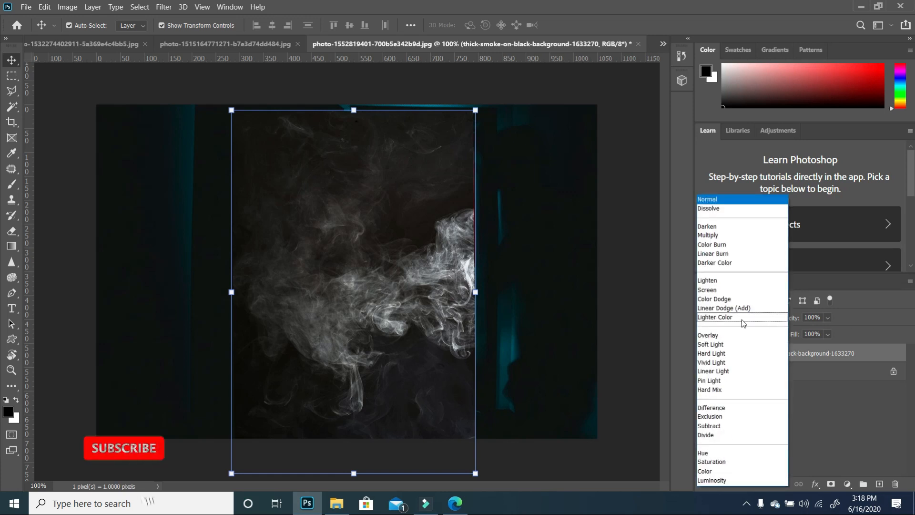
left_click(713, 291)
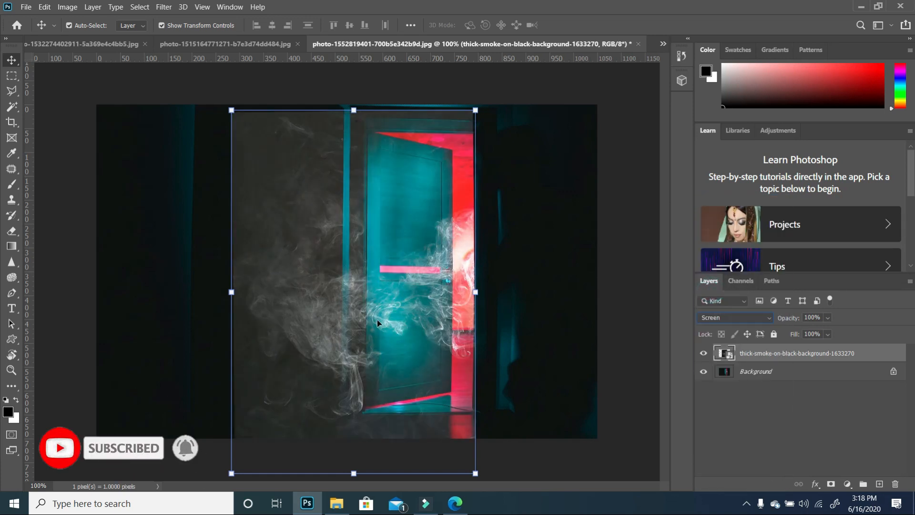
left_click(649, 331)
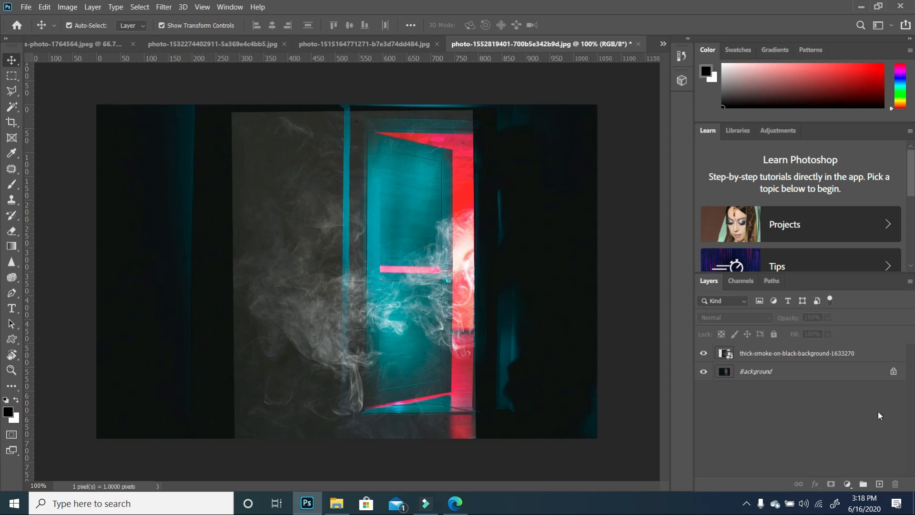
left_click(763, 358)
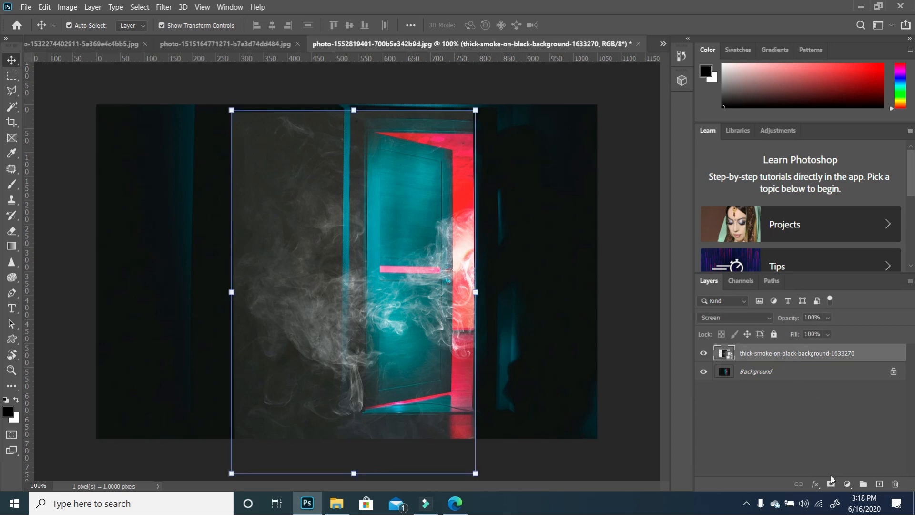
- Add a Levels adjustment above the smoke and set its black input level to 37
left_click(847, 485)
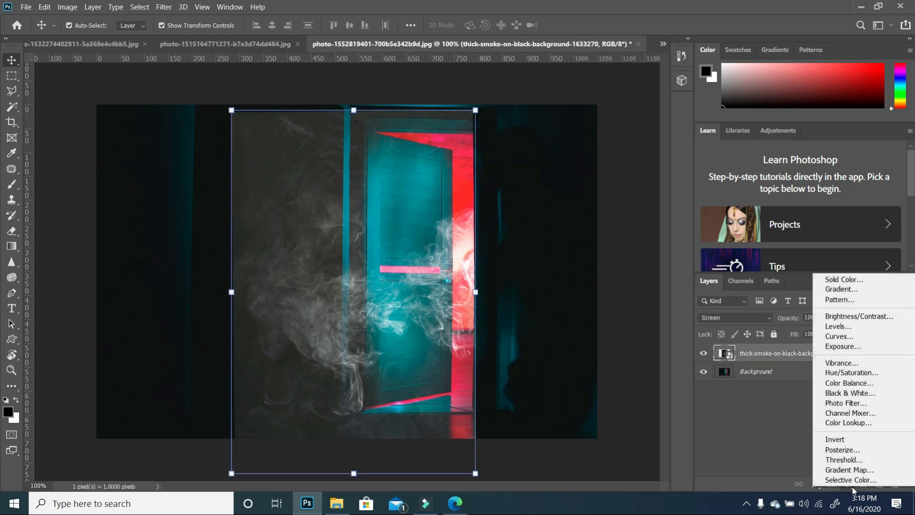
left_click(850, 324)
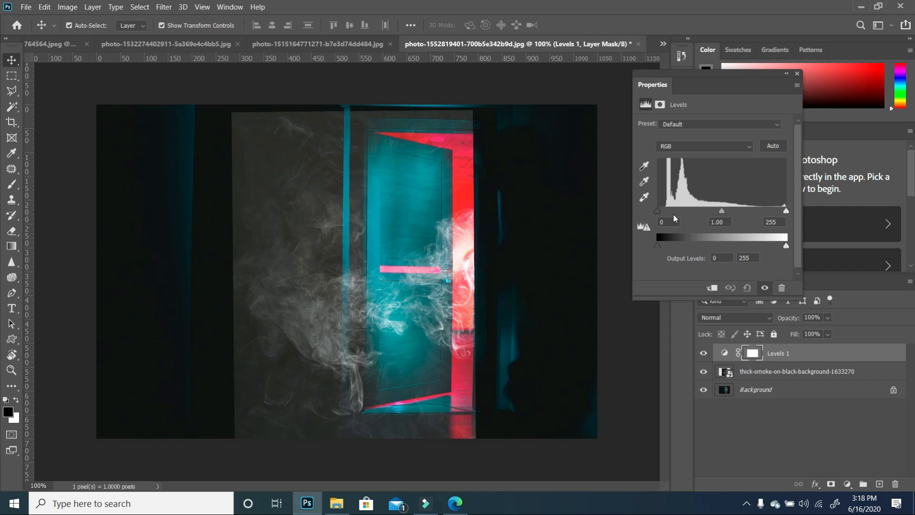
left_click_drag(657, 210, 676, 210)
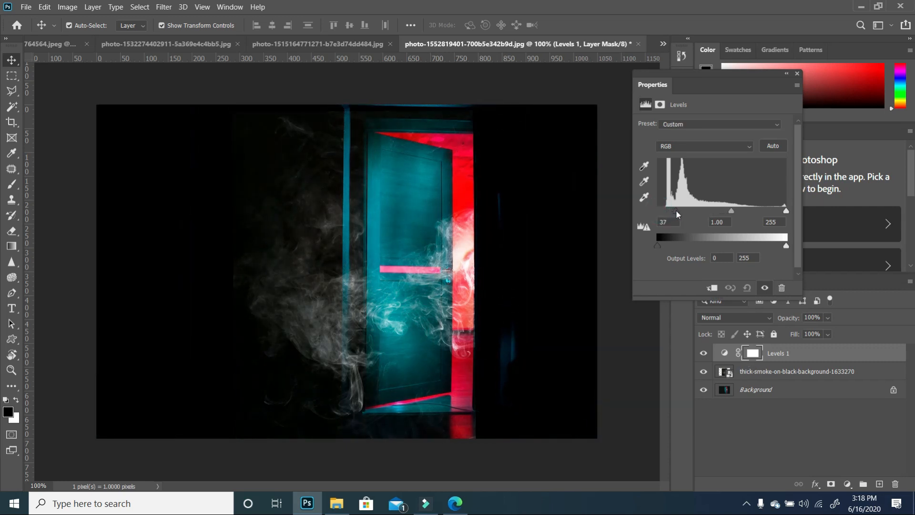
- Rasterize the smoke layer and erase the smoke over the door's top and bottom edges with an 80 px soft eraser
left_click(796, 74)
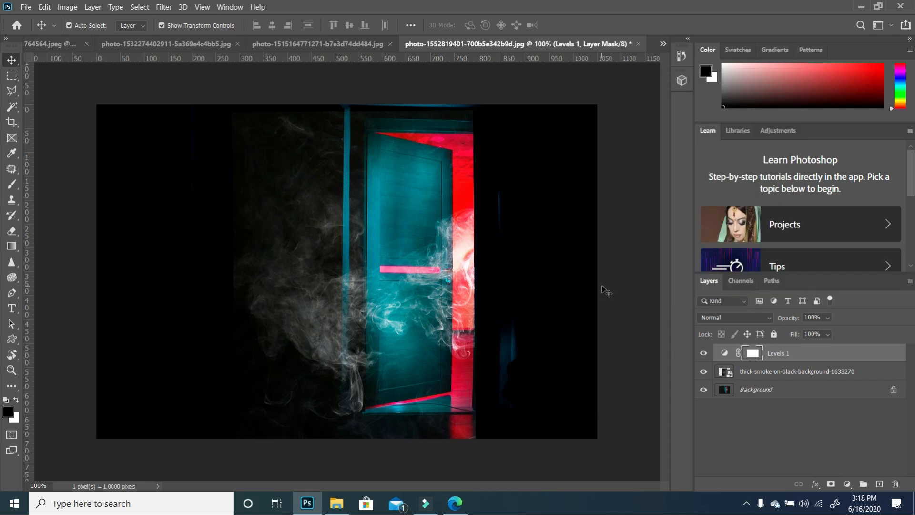
left_click(11, 230)
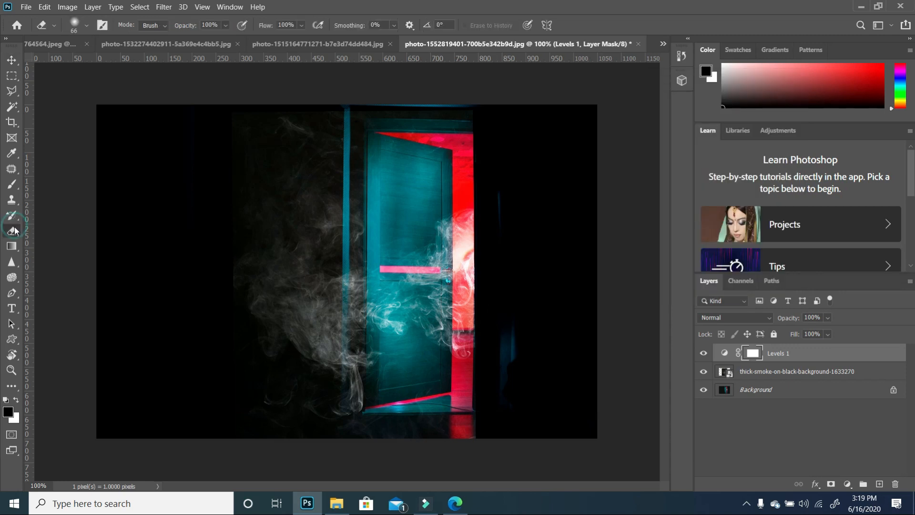
left_click(86, 25)
left_click_drag(93, 63, 97, 63)
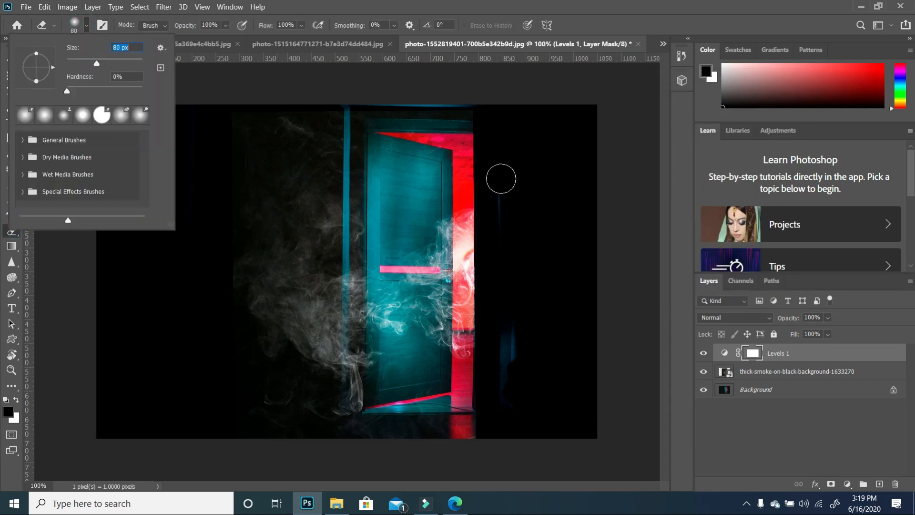
left_click(484, 126)
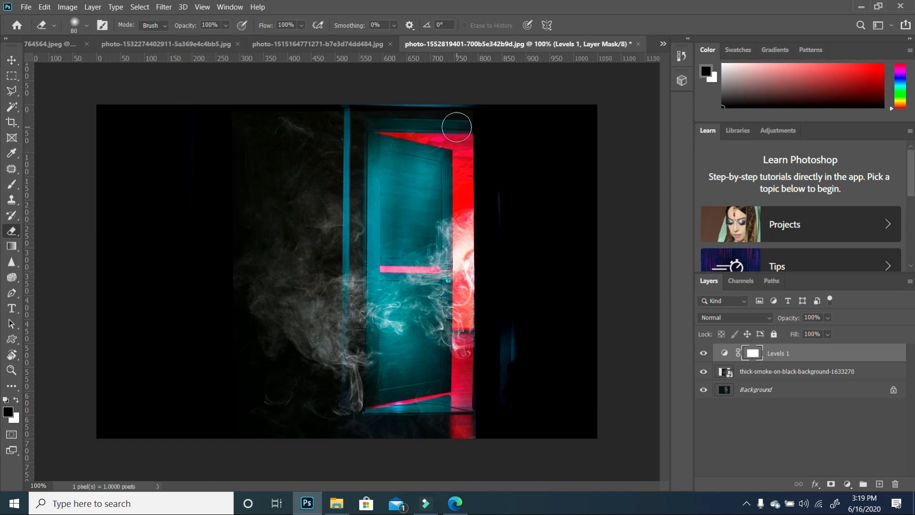
left_click(727, 371)
left_click(467, 123)
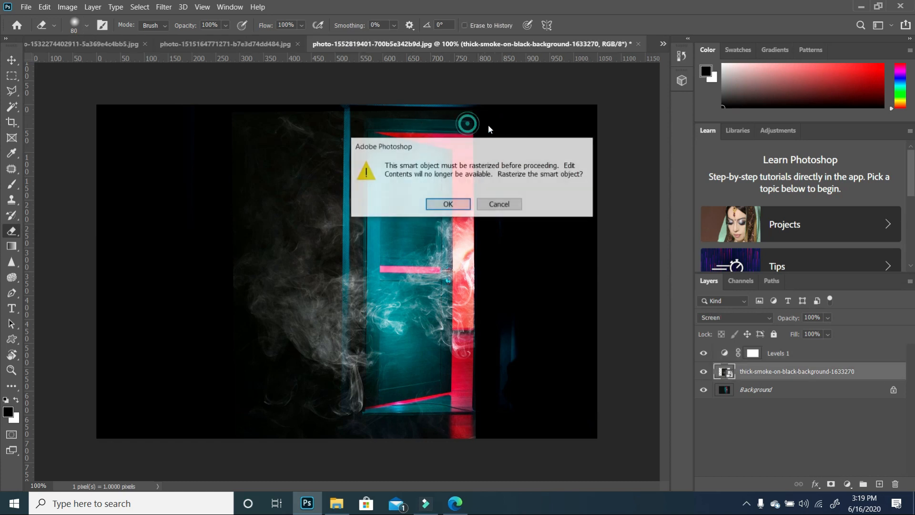
left_click(448, 204)
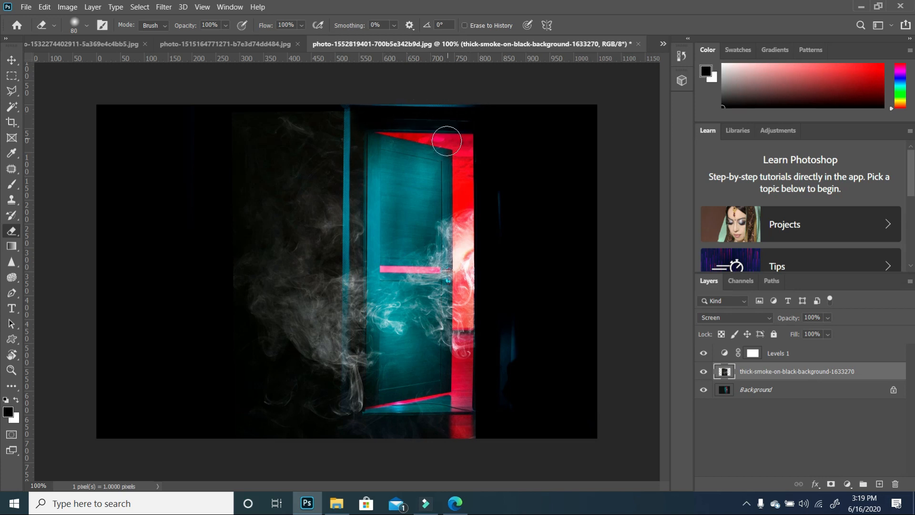
mouse_move(446, 141)
left_mouse_down()
mouse_move(384, 113)
mouse_move(411, 191)
left_mouse_up()
mouse_move(464, 420)
left_mouse_down()
mouse_move(379, 443)
mouse_move(353, 436)
left_mouse_up()
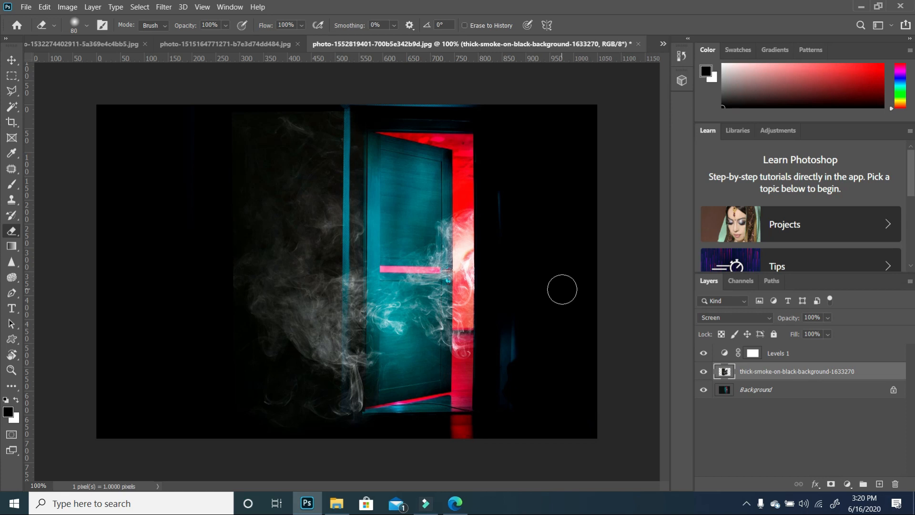
- Open the pexels-photo-1764564 portrait in Photoshop from the Tutorial 5 folder
key("v")
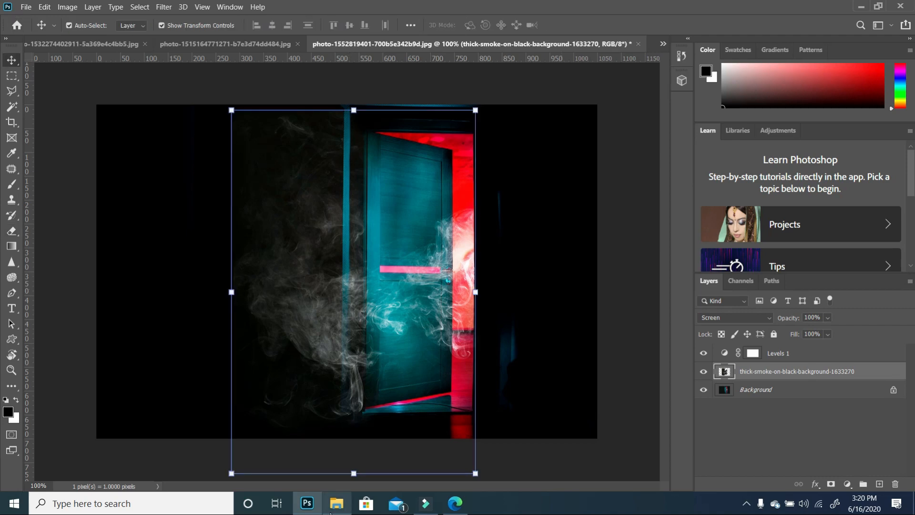
left_click(337, 504)
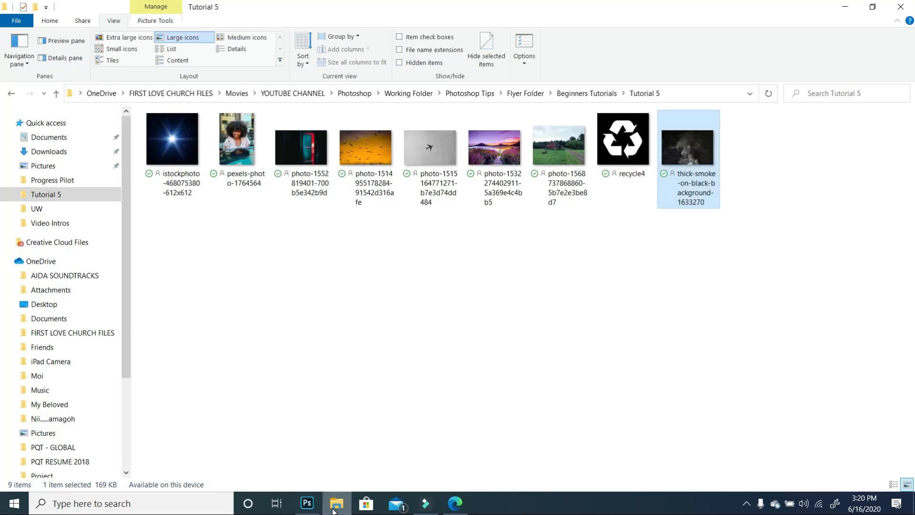
right_click(250, 144)
mouse_move(318, 327)
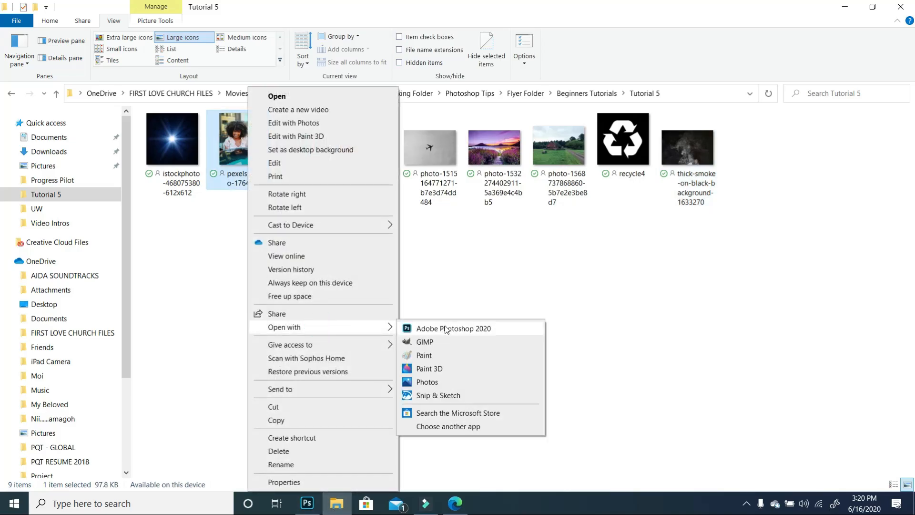
left_click(445, 327)
- Add a new layer and fill it with a vertical gradient from black at the top to white at the bottom, Reverse unchecked
left_click(879, 484)
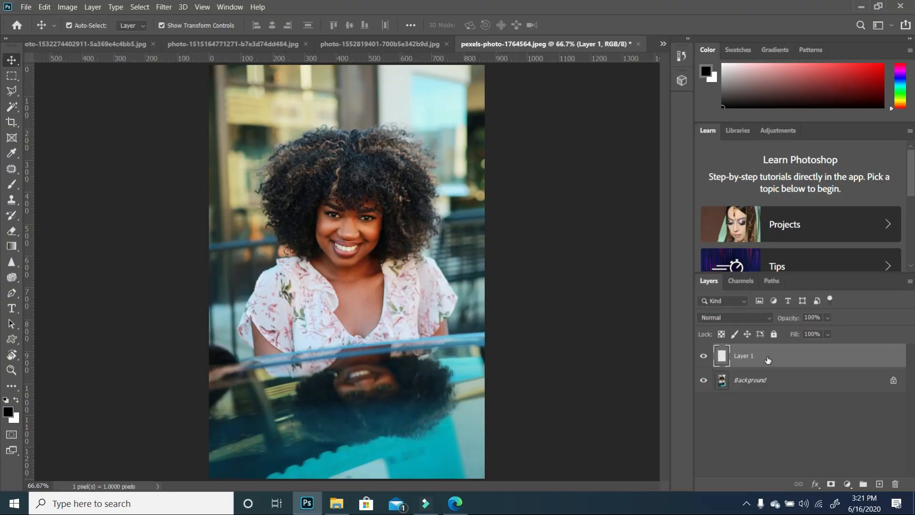
left_click(11, 246)
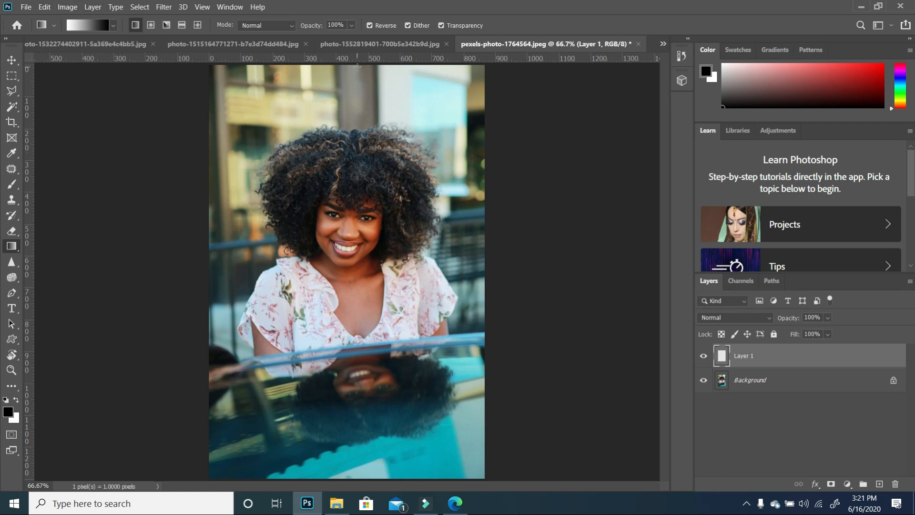
left_click_drag(356, 67, 366, 478)
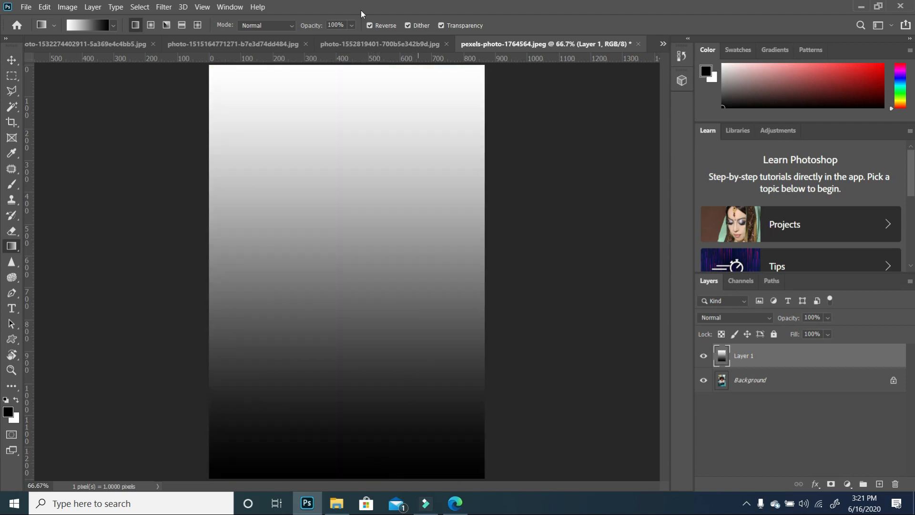
left_click(369, 25)
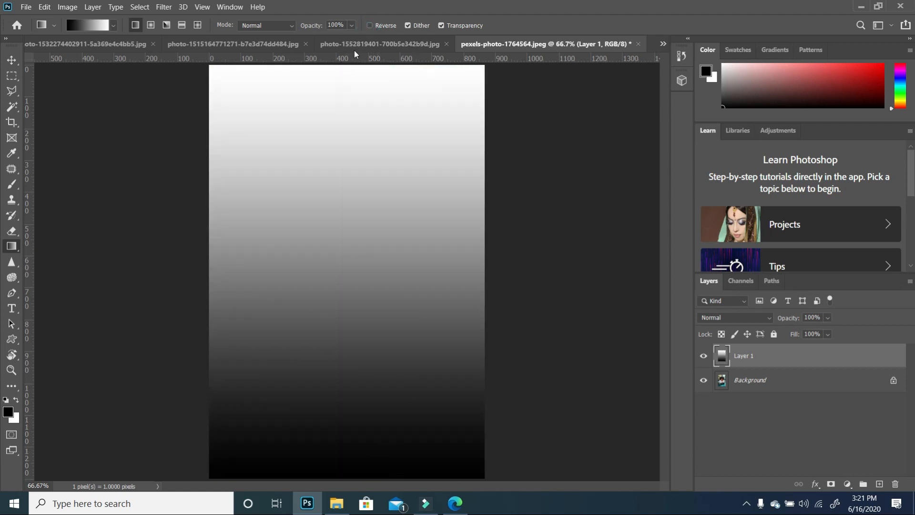
left_click_drag(351, 67, 347, 474)
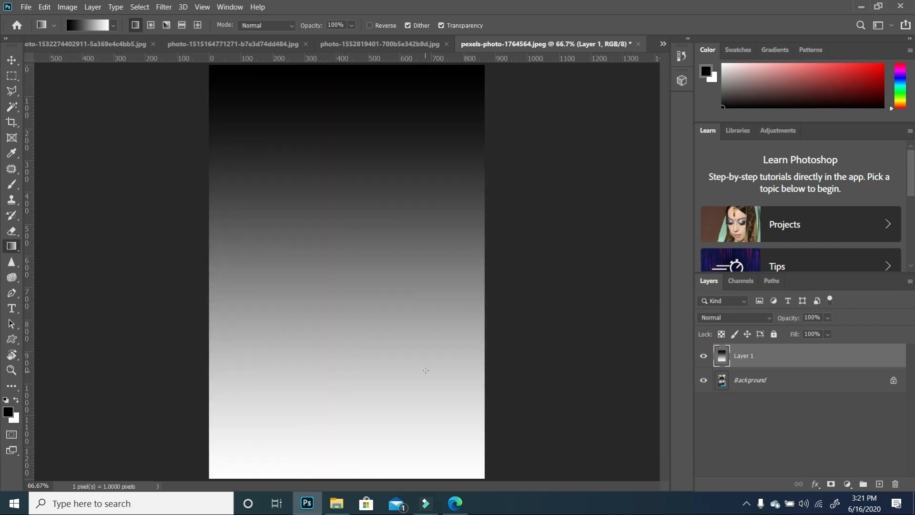
- Set the gradient layer's blend mode to Soft Light
left_click(765, 318)
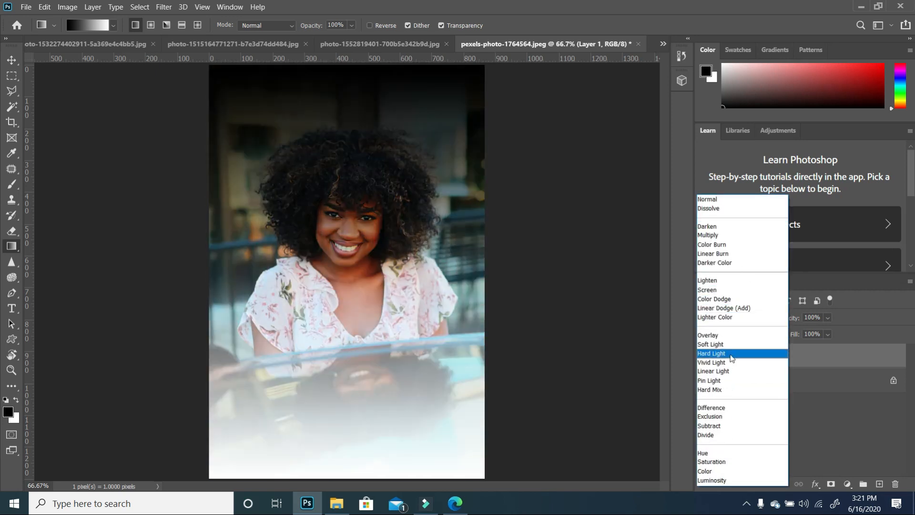
left_click(729, 345)
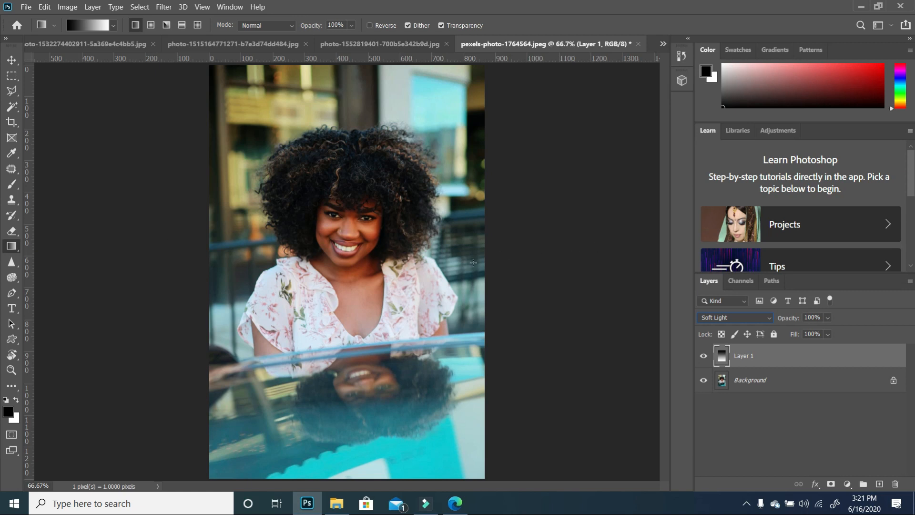
- Toggle the gradient layer's visibility repeatedly to compare the photo with and without the effect
left_click(704, 356)
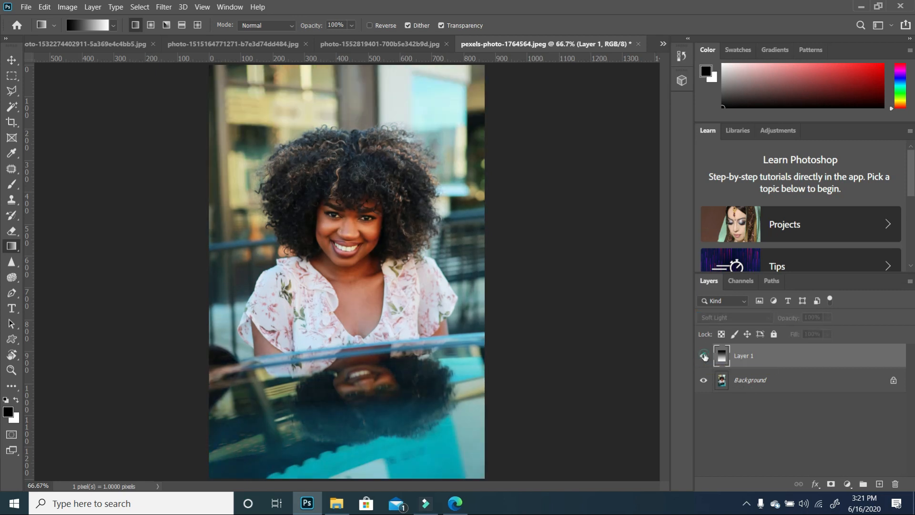
left_click(704, 356)
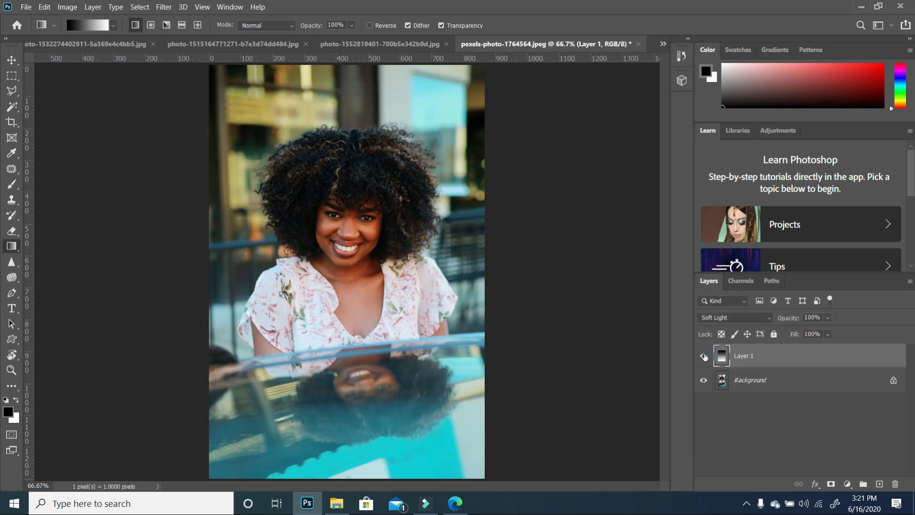
left_click(704, 356)
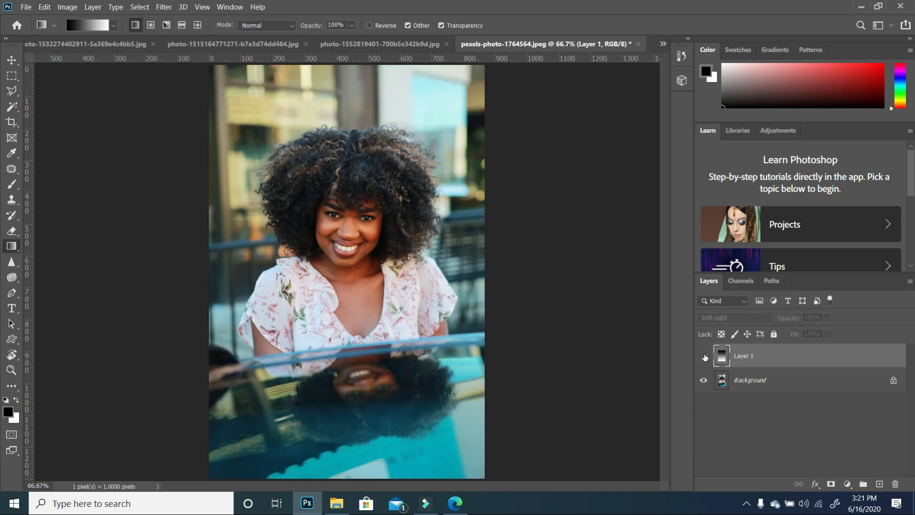
left_click(703, 356)
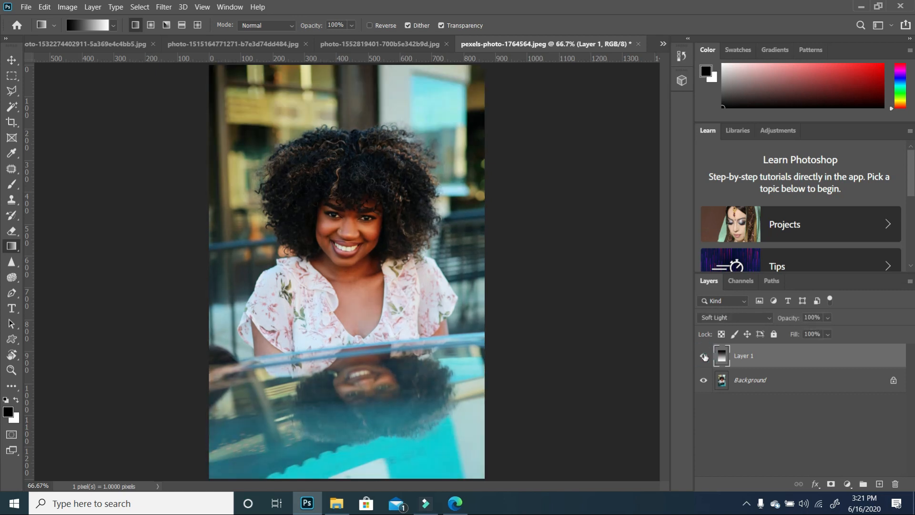
left_click(704, 356)
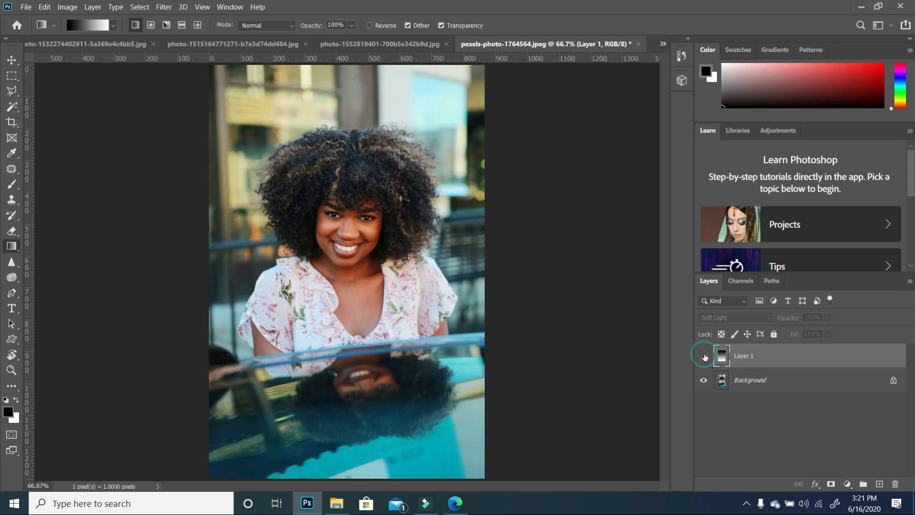
left_click(704, 355)
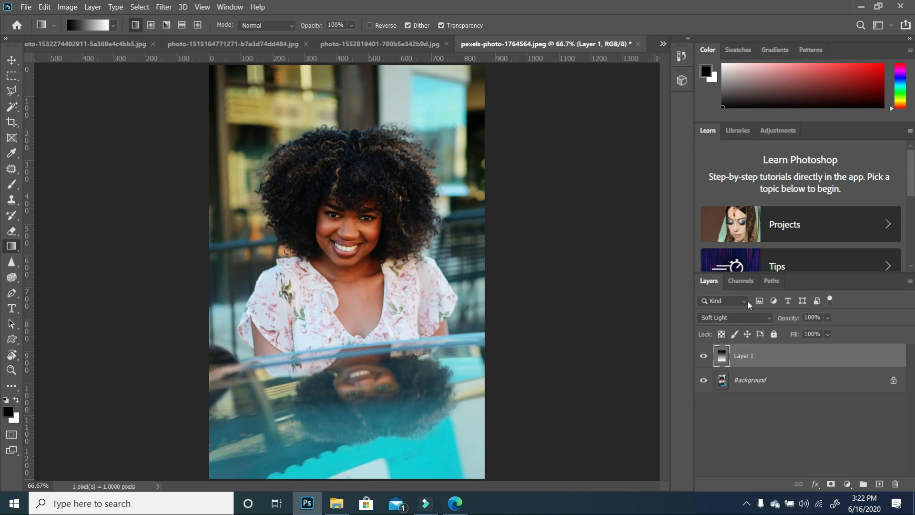
- Change the gradient layer's blend mode to Overlay
left_click(756, 317)
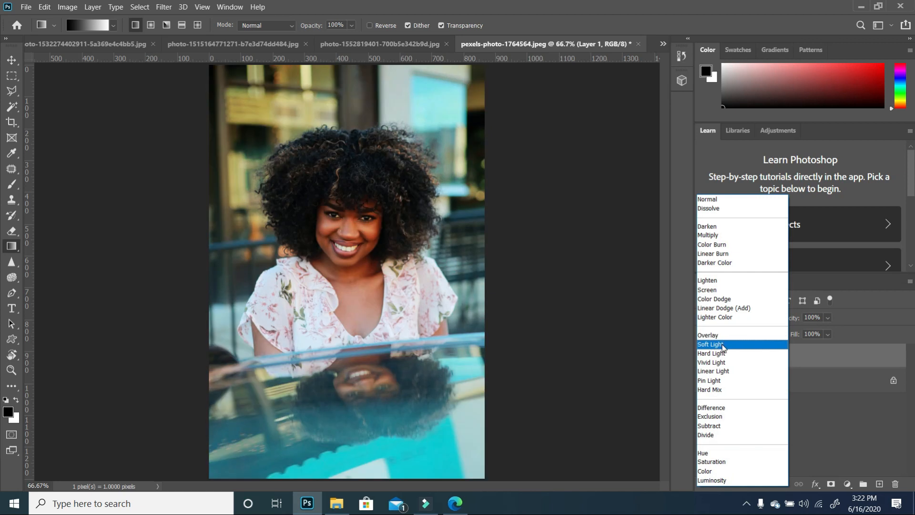
left_click(714, 335)
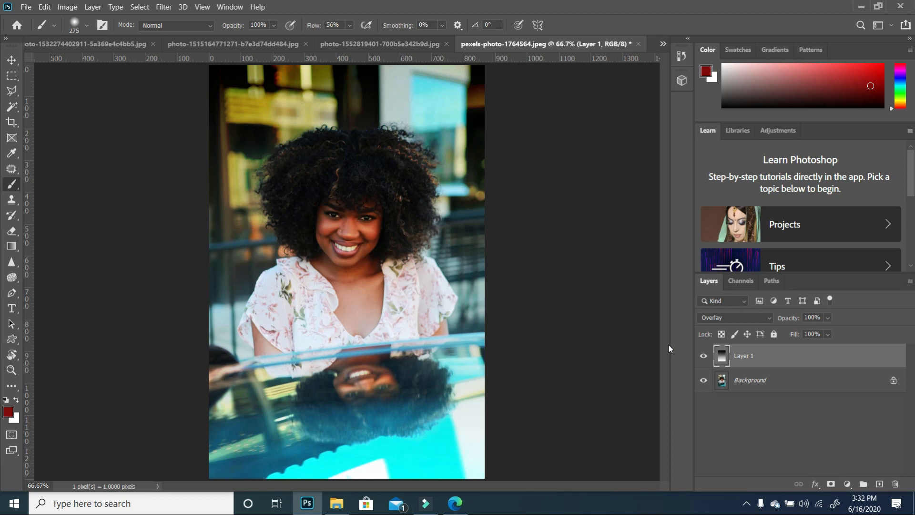
- Hide the gradient layer and unlock the Background layer
left_click(704, 357)
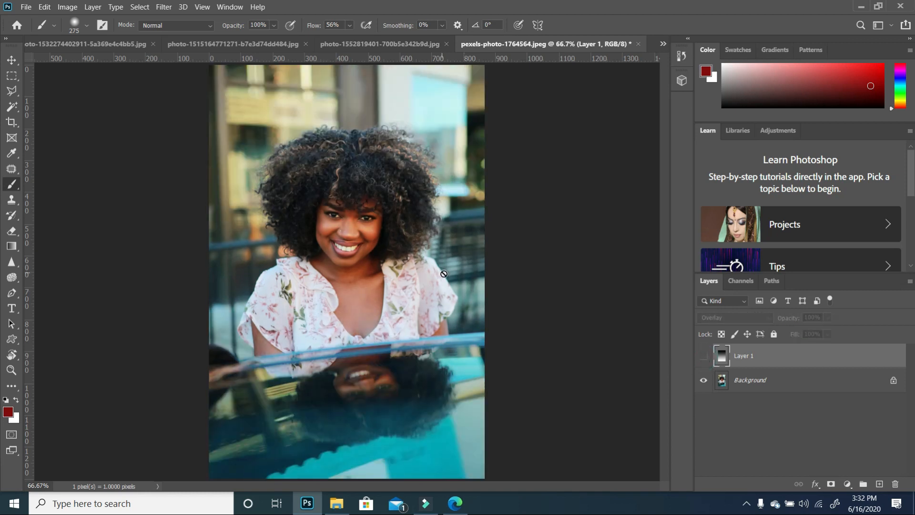
left_click(893, 382)
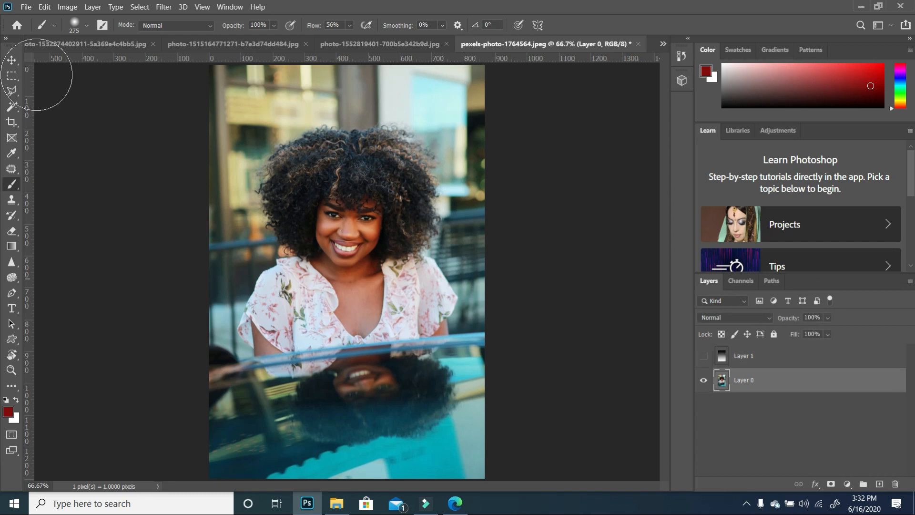
- Crop the bottom of the portrait to remove the reflection area and commit the crop
left_click(12, 123)
left_click_drag(352, 477, 353, 409)
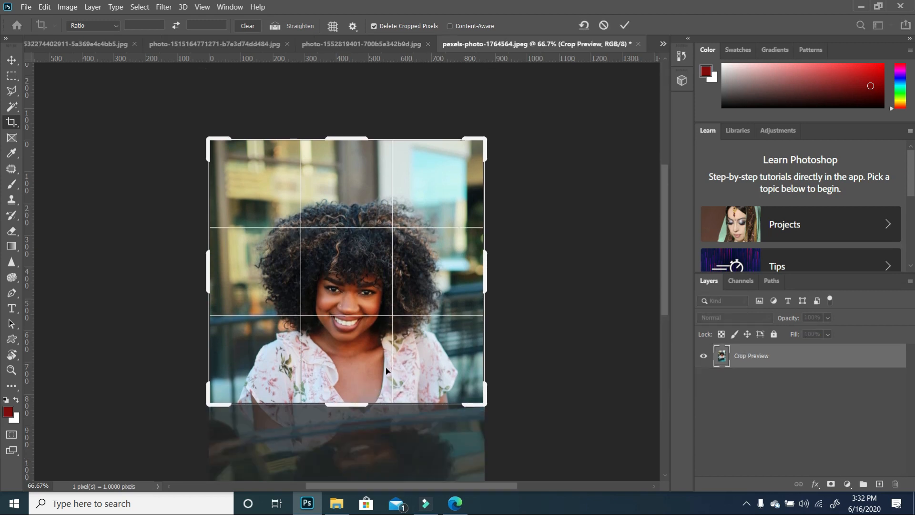
key("Return")
scroll(422, 243, "up", 2)
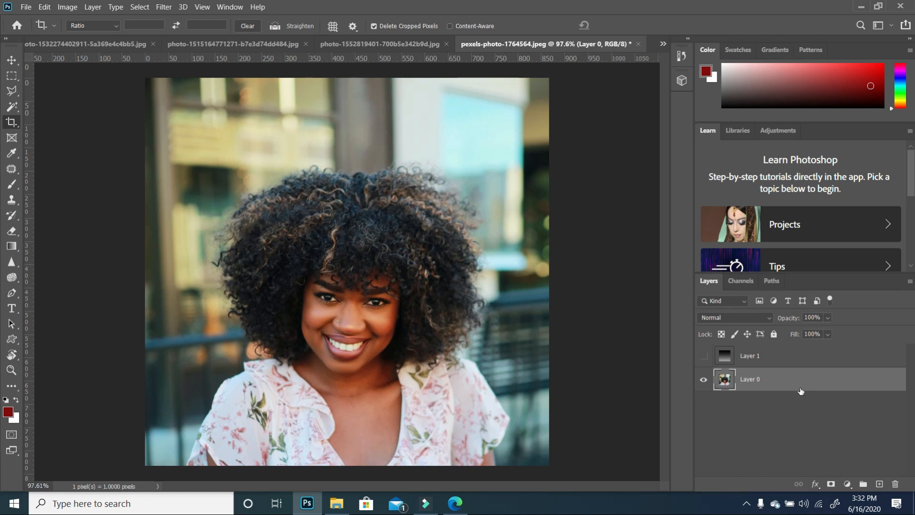
- Add a new empty layer and set its blend mode to Overlay
left_click(879, 484)
left_click(743, 303)
left_click(754, 316)
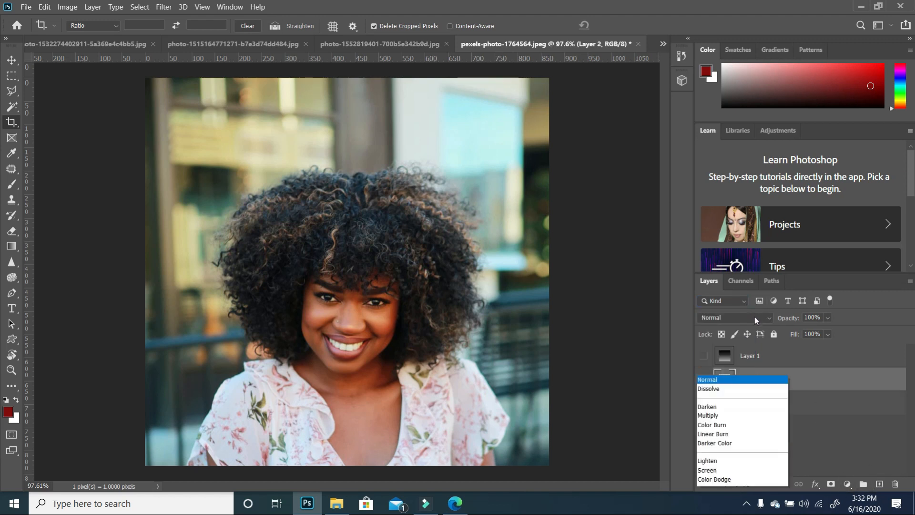
left_click(715, 335)
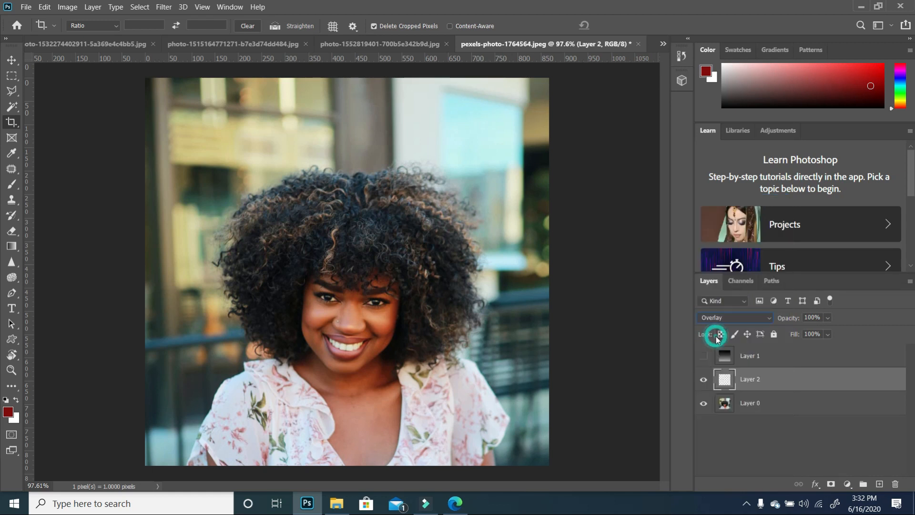
- Set the foreground color to a dark red in the color picker and confirm
left_click(8, 413)
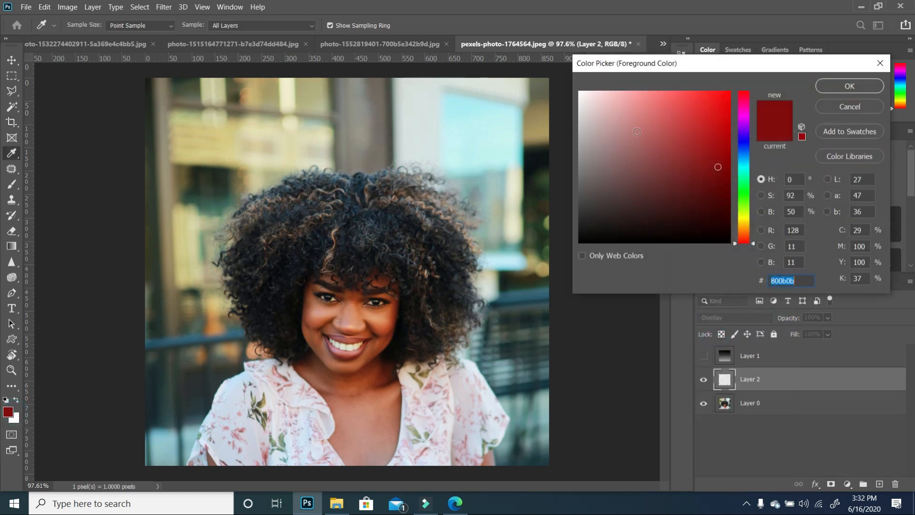
type("841515")
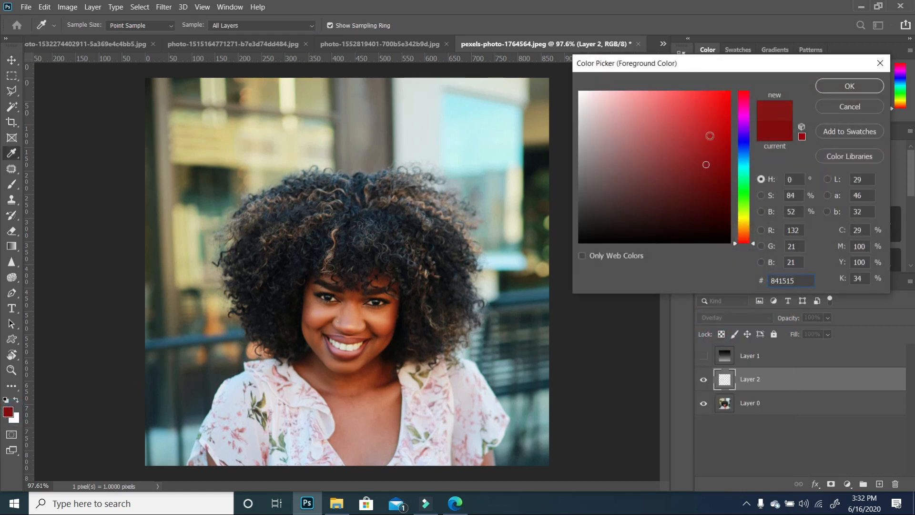
left_click(698, 149)
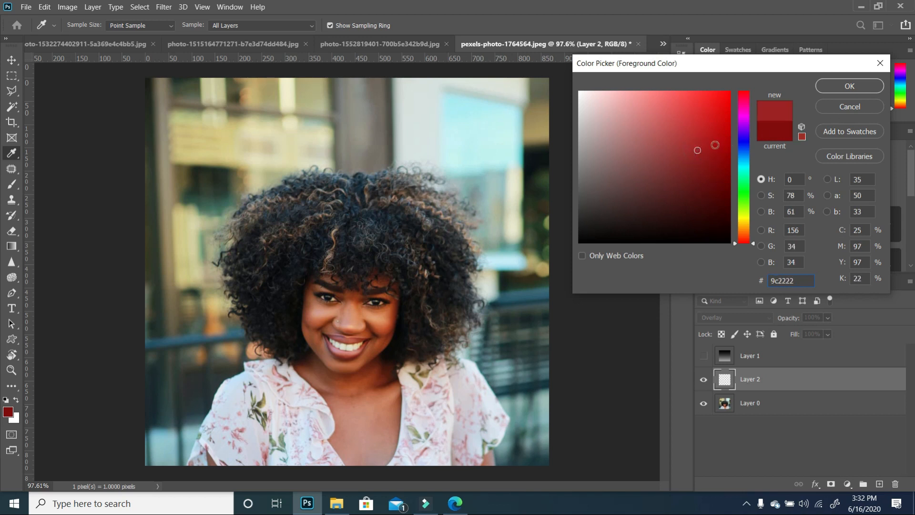
left_click(713, 145)
left_click(849, 85)
key("c")
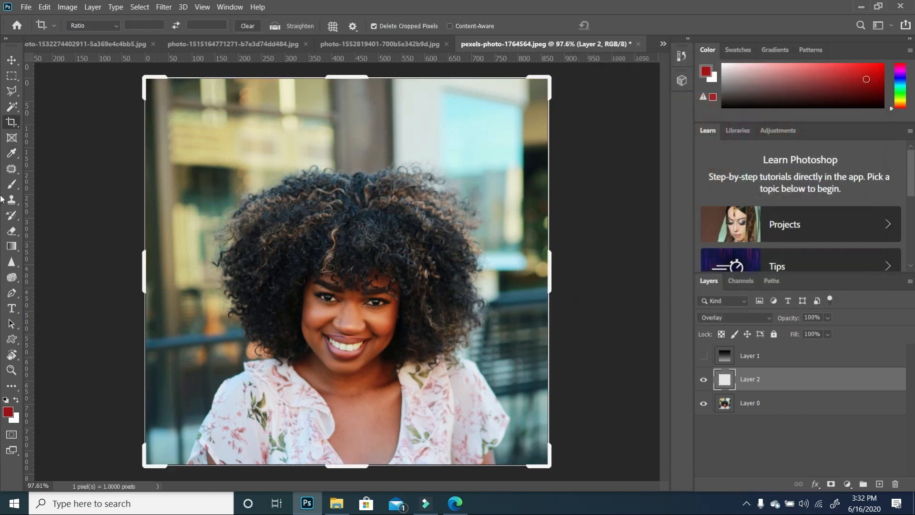
- Paint dark red with a large soft brush over the portrait's left and right background edges on the Overlay layer
left_click(10, 216)
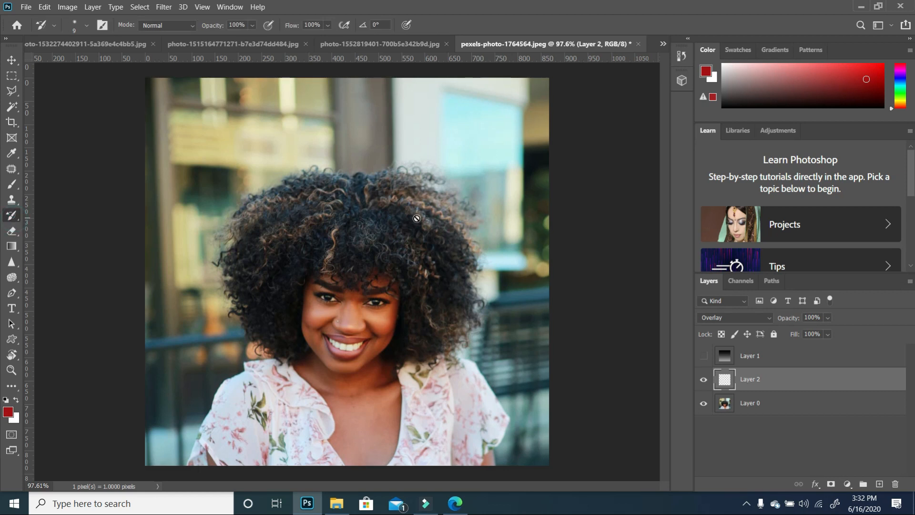
left_click(12, 185)
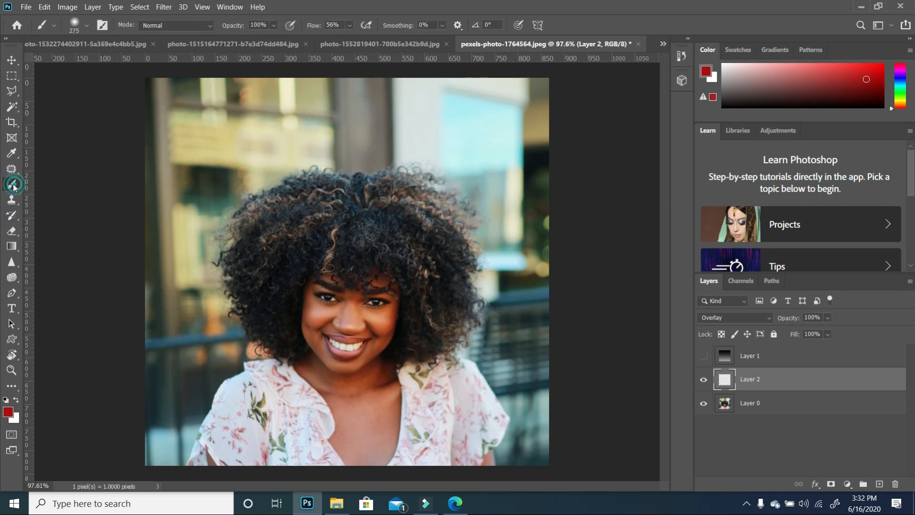
left_click(551, 111)
mouse_move(520, 117)
left_mouse_down()
mouse_move(479, 96)
mouse_move(456, 105)
mouse_move(248, 106)
mouse_move(194, 139)
mouse_move(150, 202)
mouse_move(191, 95)
mouse_move(153, 86)
left_mouse_up()
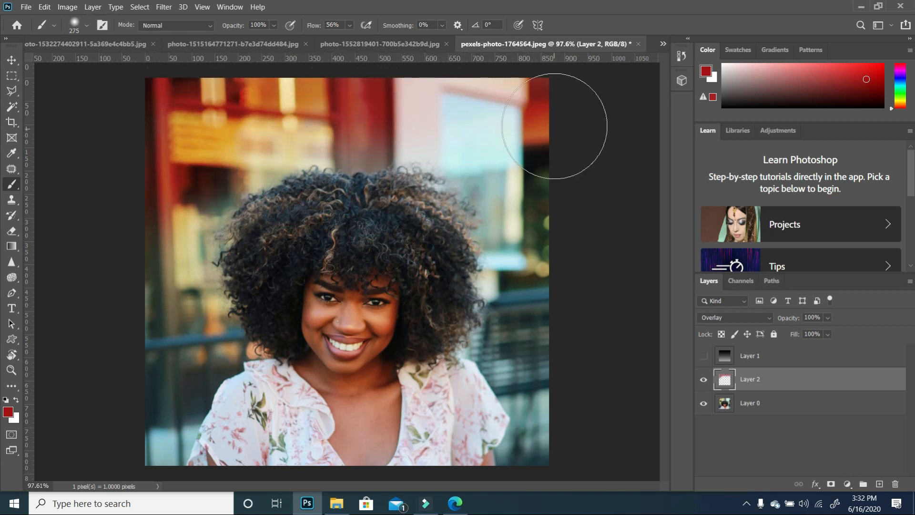
mouse_move(555, 127)
left_mouse_down()
mouse_move(539, 175)
mouse_move(574, 296)
left_mouse_up()
mouse_move(478, 114)
left_mouse_down()
mouse_move(458, 118)
mouse_move(535, 140)
mouse_move(568, 165)
mouse_move(535, 143)
mouse_move(461, 141)
left_mouse_up()
mouse_move(550, 277)
left_mouse_down()
mouse_move(536, 335)
mouse_move(578, 391)
left_mouse_up()
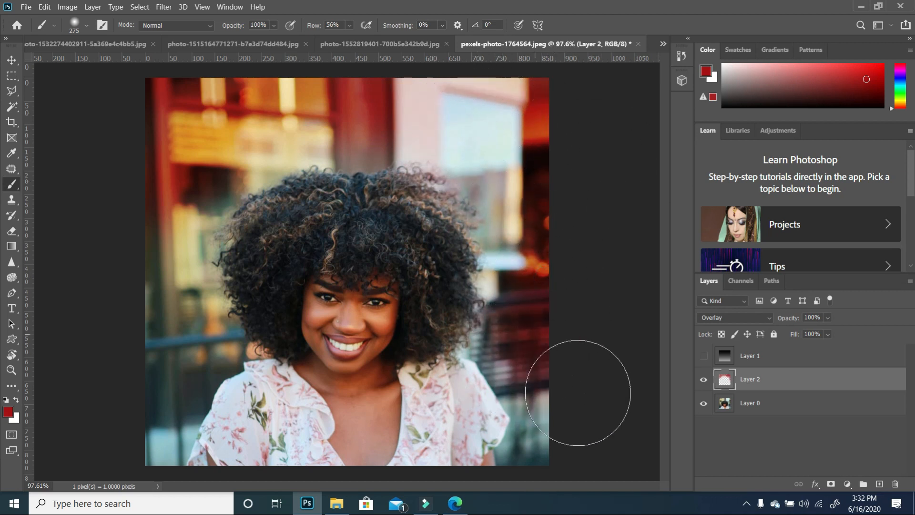
left_click_drag(565, 442, 562, 456)
left_click(518, 337)
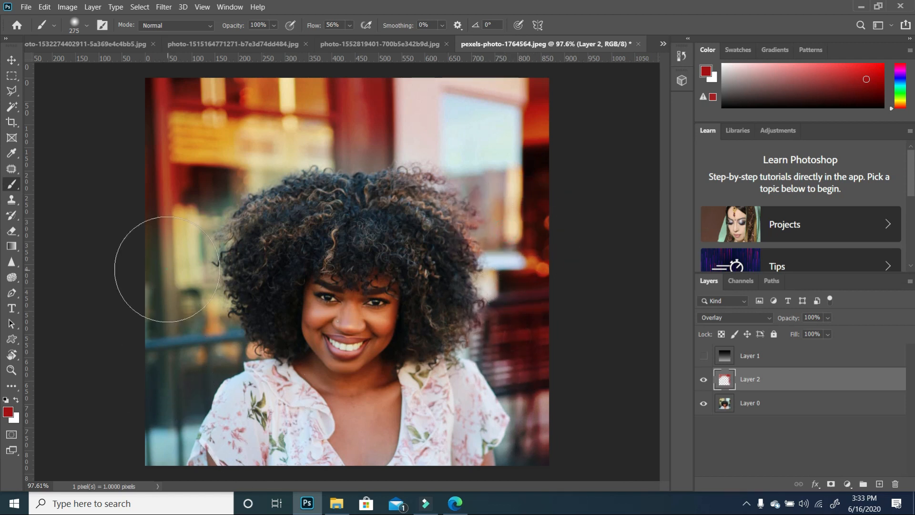
mouse_move(159, 275)
left_mouse_down()
mouse_move(165, 356)
mouse_move(102, 445)
left_mouse_up()
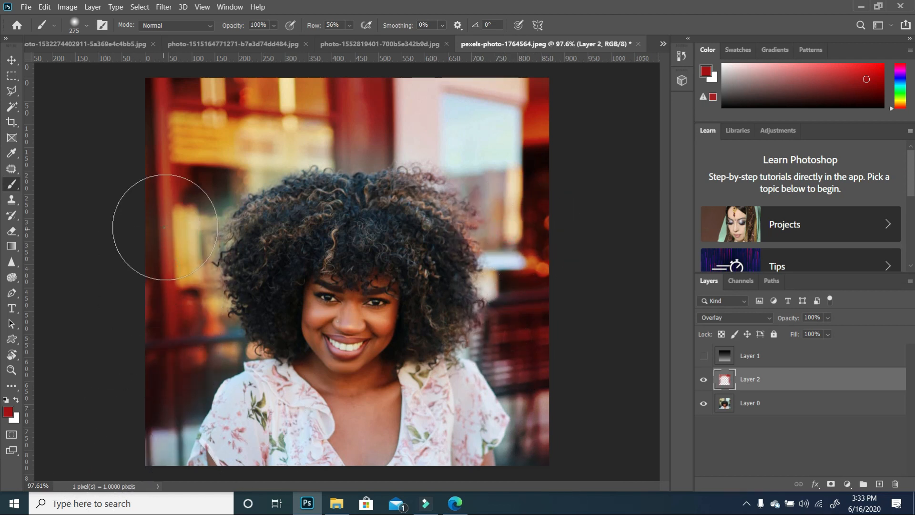
- Set the red Overlay layer's opacity to 67% and swap the foreground and background colors
left_click(828, 318)
left_click_drag(829, 335, 823, 335)
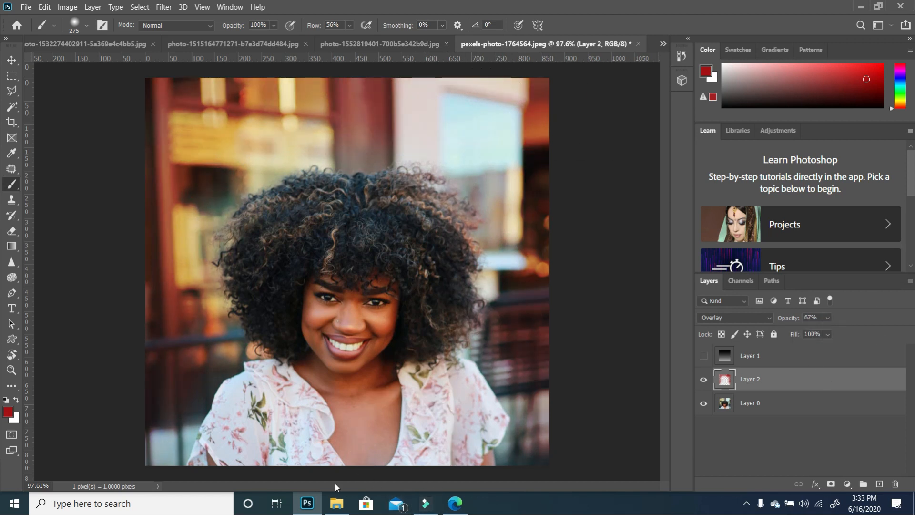
key("x")
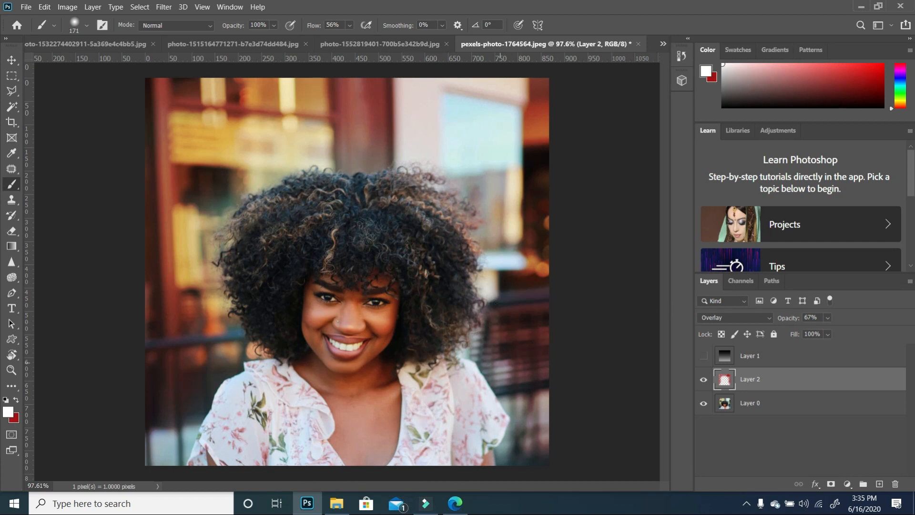
- Drag the recycle4 icon from the Tutorial 5 folder into the portrait, scale it down and place it in the top-left corner
mouse_move(314, 512)
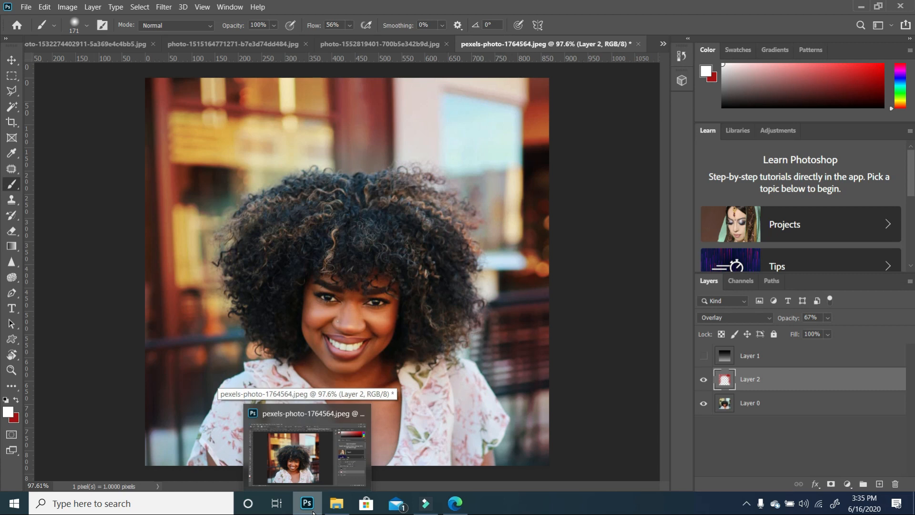
left_click(332, 508)
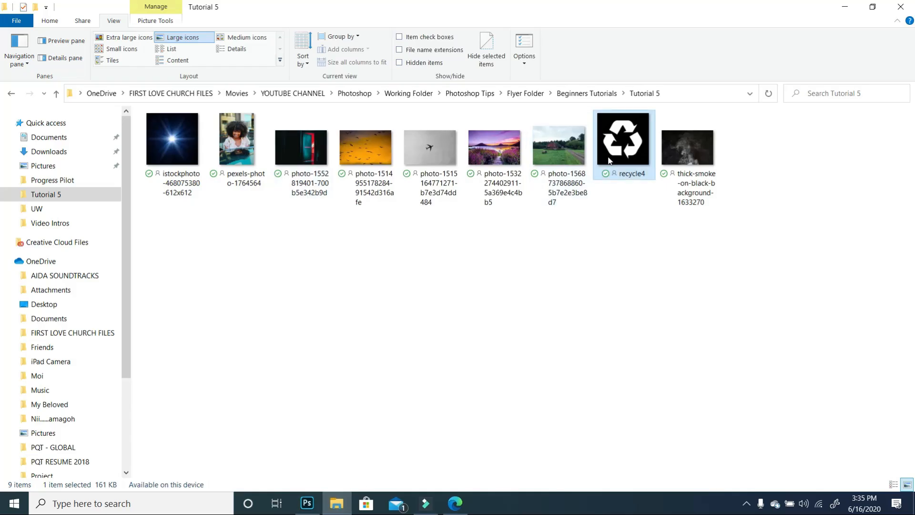
left_click_drag(632, 149, 424, 227)
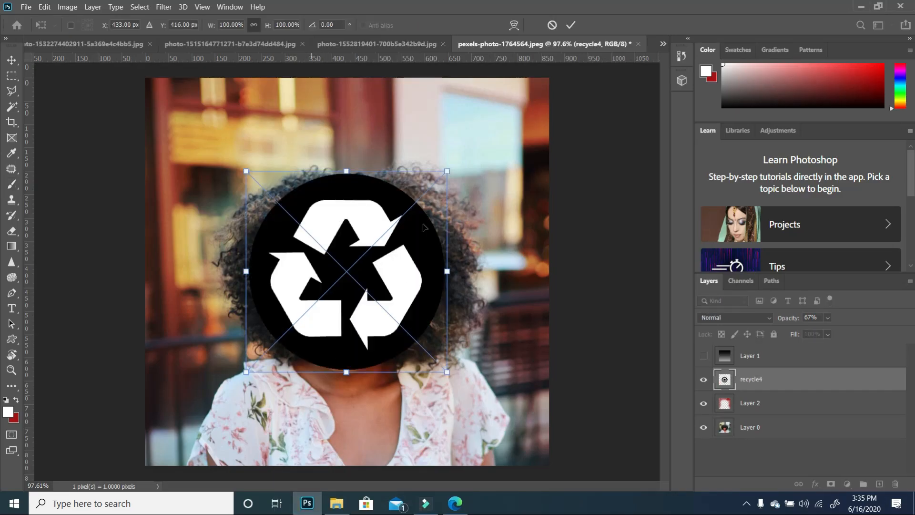
left_click_drag(446, 171, 352, 266)
left_click_drag(290, 334, 204, 422)
left_click_drag(265, 354, 245, 374)
left_click_drag(203, 435, 203, 145)
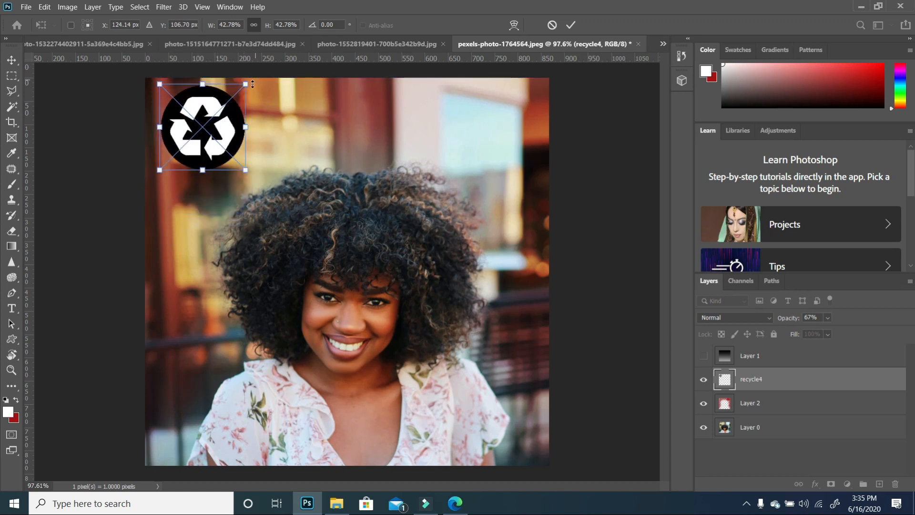
left_click_drag(252, 83, 224, 106)
left_click_drag(215, 142, 220, 132)
key("Return")
key("b")
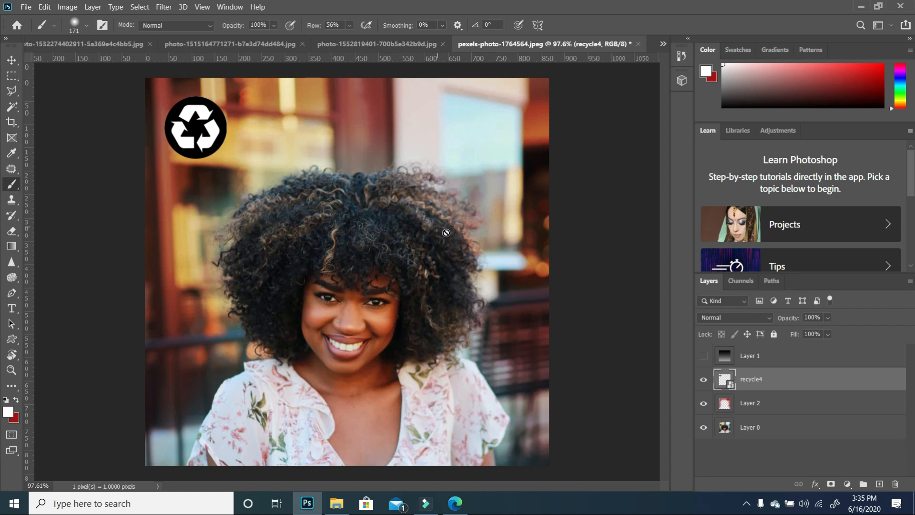
left_click(599, 290)
left_click(461, 202)
- Add a new layer, move it below the recycle4 layer and set its blend mode to Screen
left_click(880, 484)
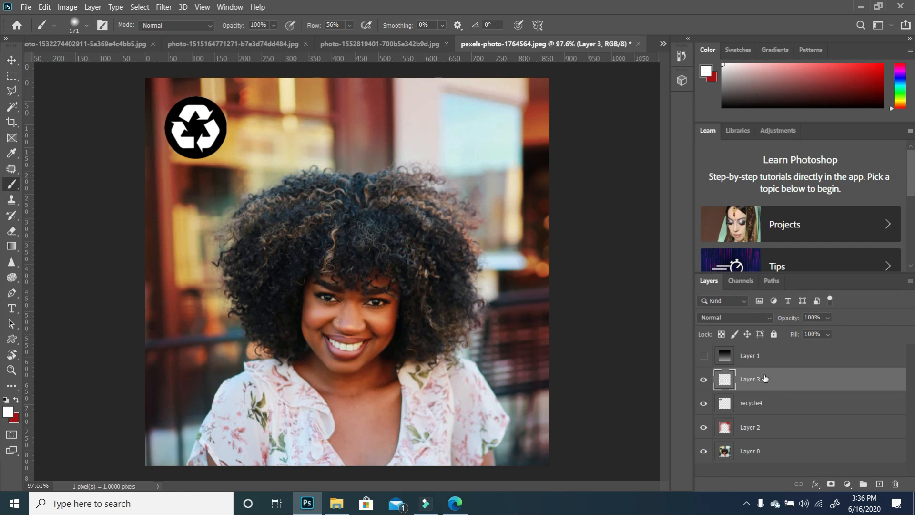
left_click_drag(765, 377, 766, 412)
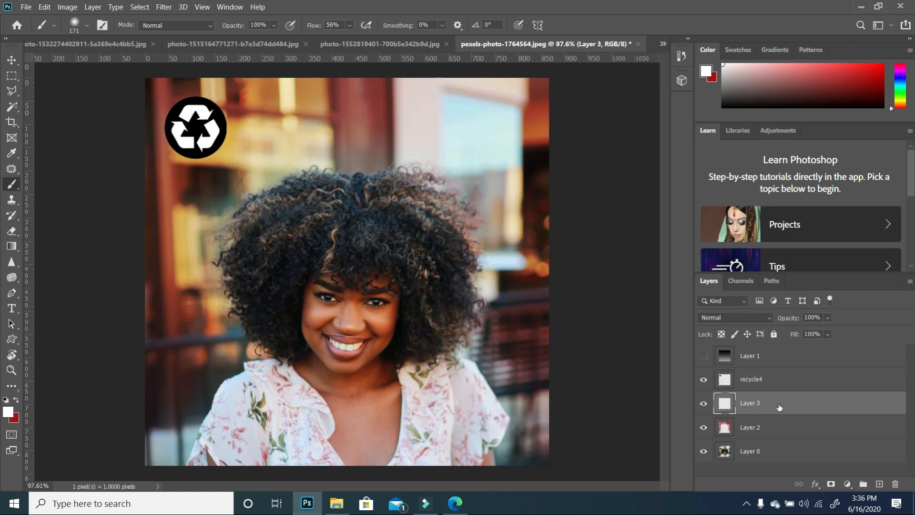
left_click(765, 317)
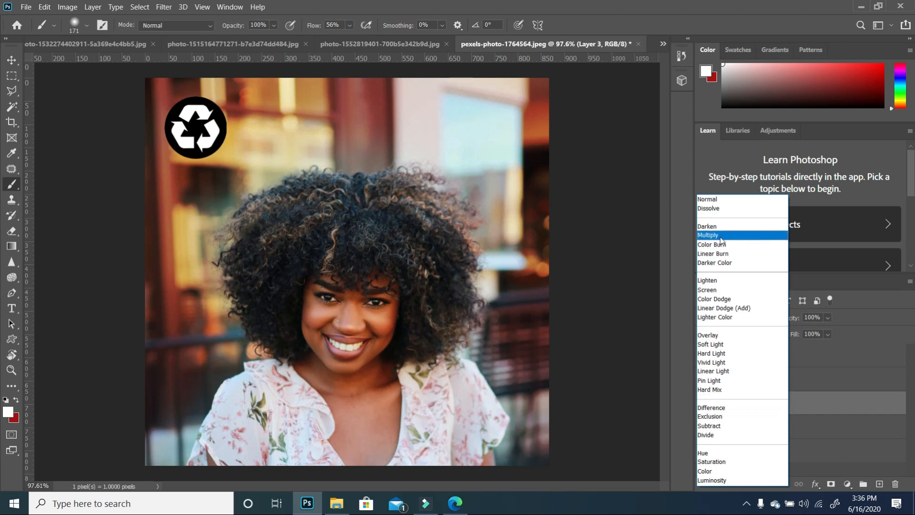
left_click(721, 289)
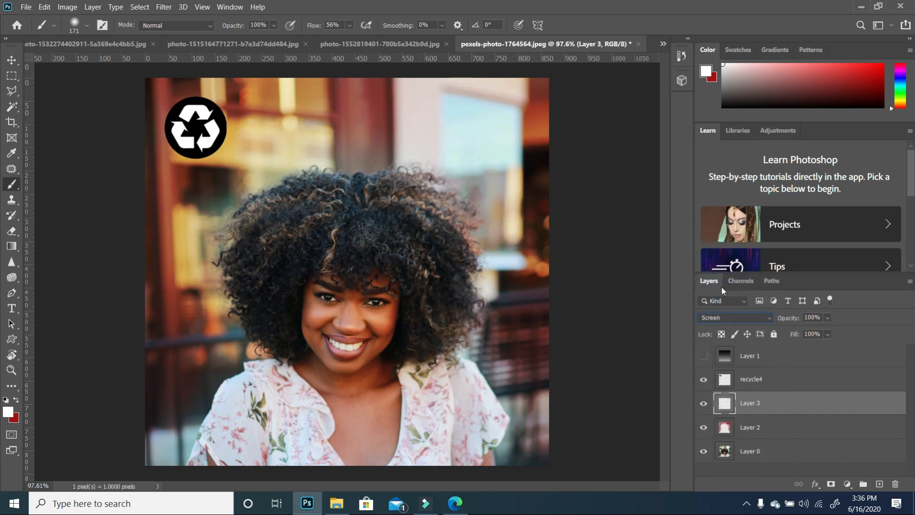
- Set the foreground color to blue 476bac in the color picker and confirm
left_click(9, 413)
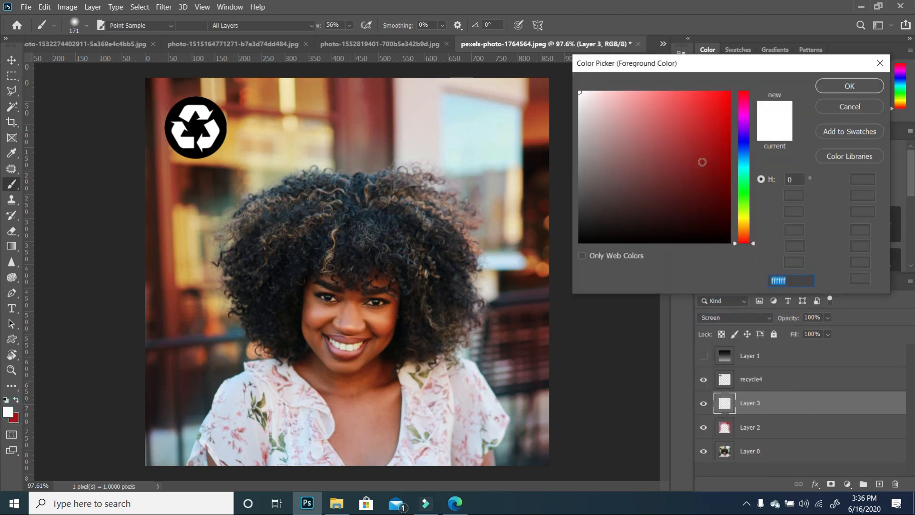
left_click(606, 131)
left_click(746, 165)
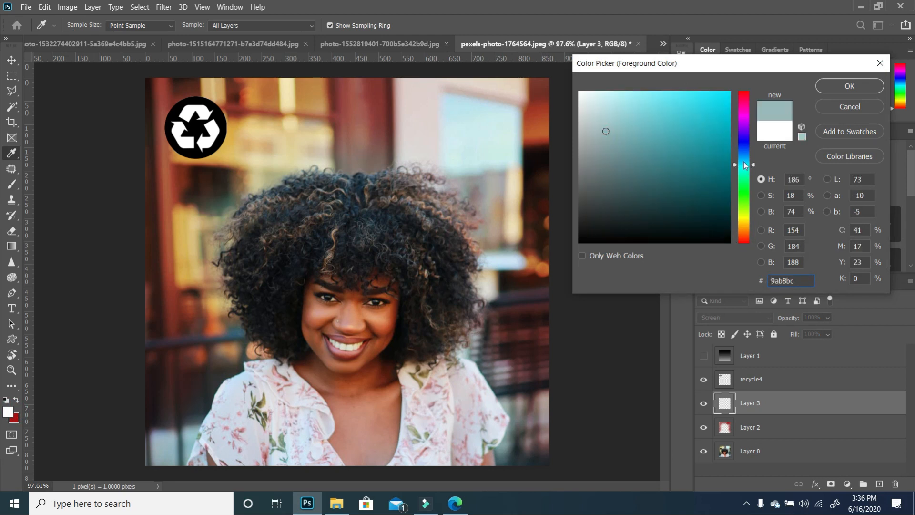
left_click(743, 162)
left_click(714, 139)
left_click(679, 131)
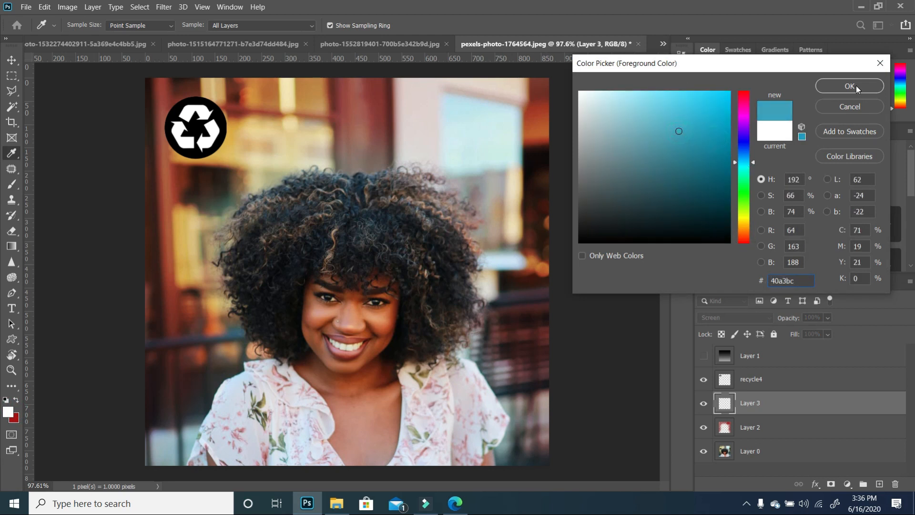
left_click(703, 147)
left_click(667, 141)
left_click(744, 150)
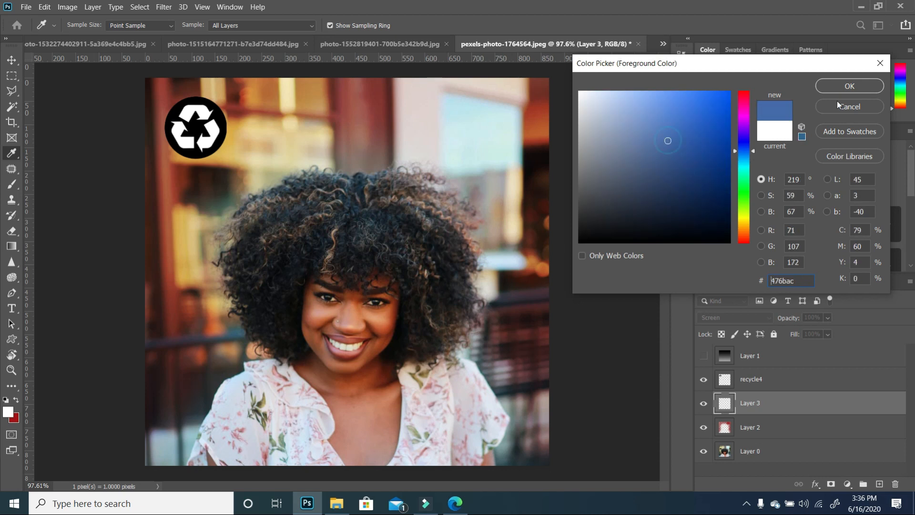
left_click(842, 90)
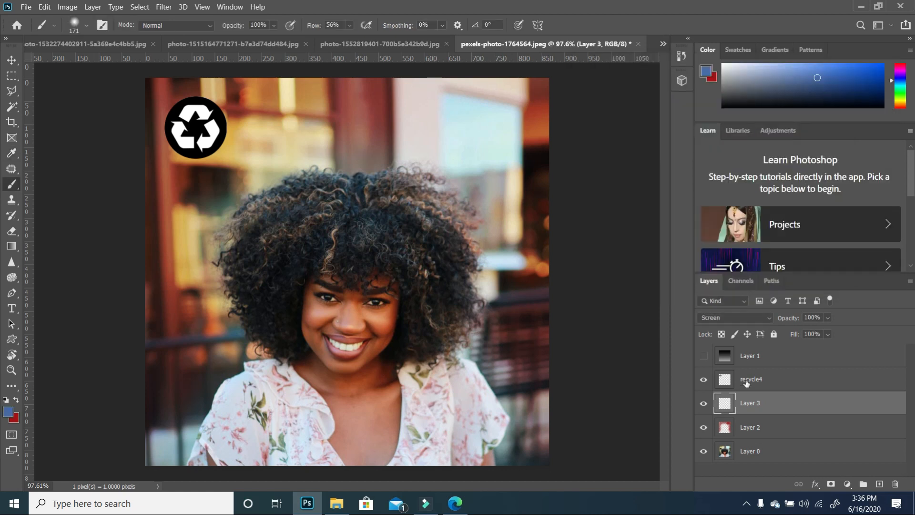
- Set the Screen layer's opacity to 82%
left_click(10, 188)
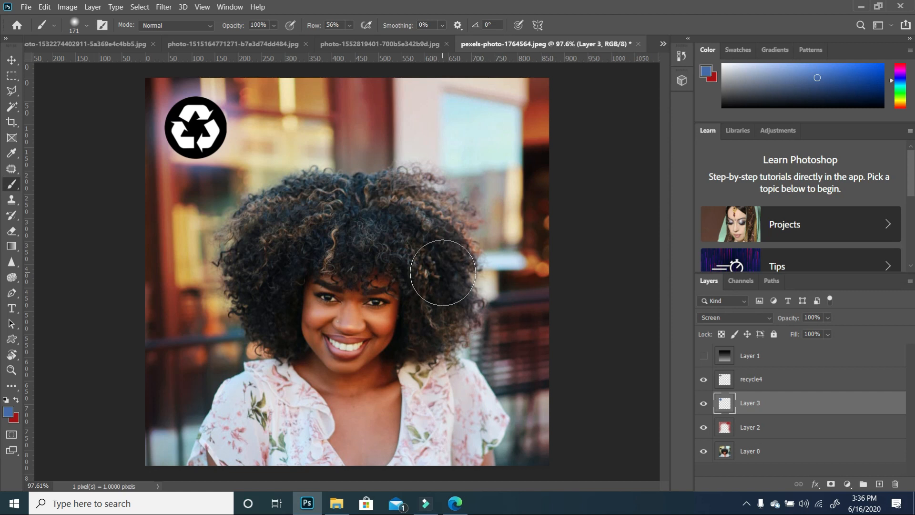
left_click(828, 317)
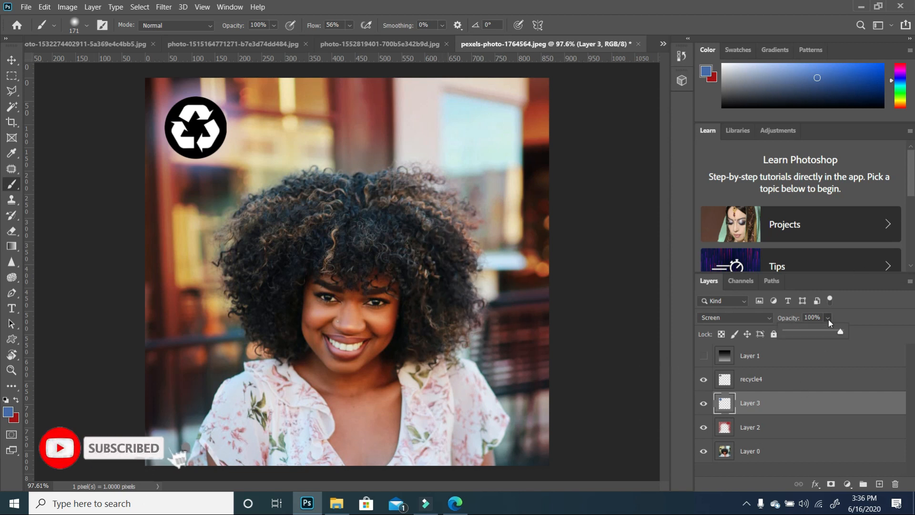
left_click_drag(841, 332, 830, 334)
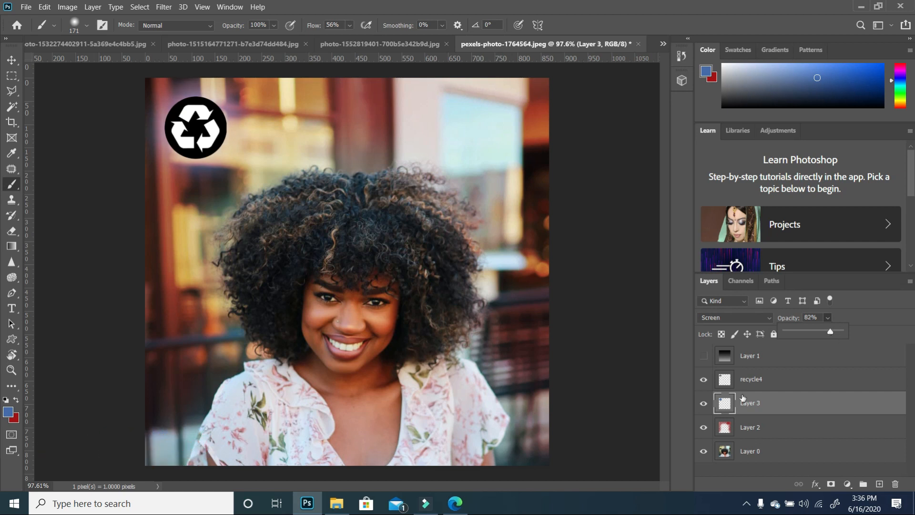
- Toggle Layer 3's visibility to compare the portrait with and without it
left_click(701, 404)
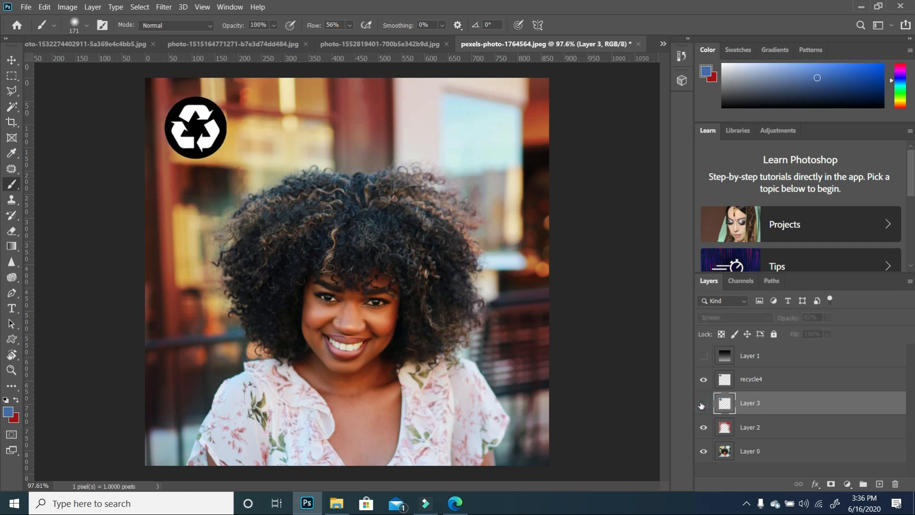
left_click(701, 405)
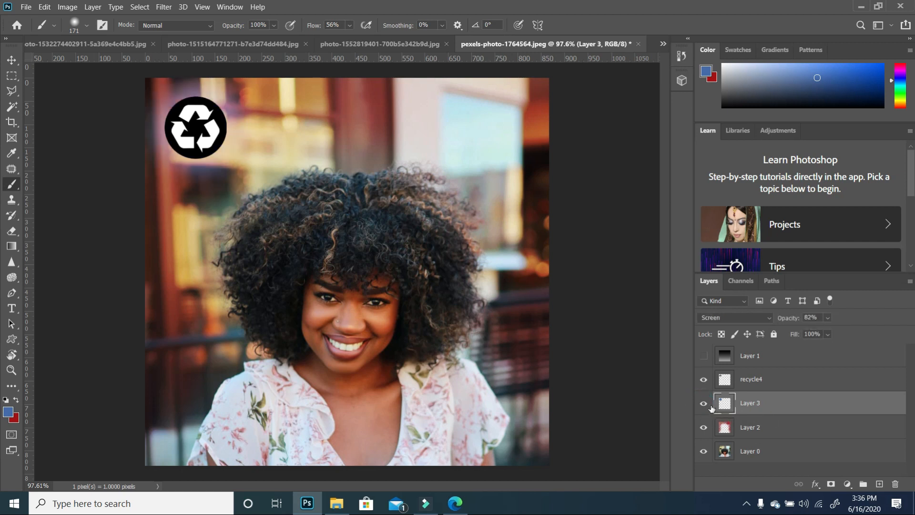
left_click(707, 407)
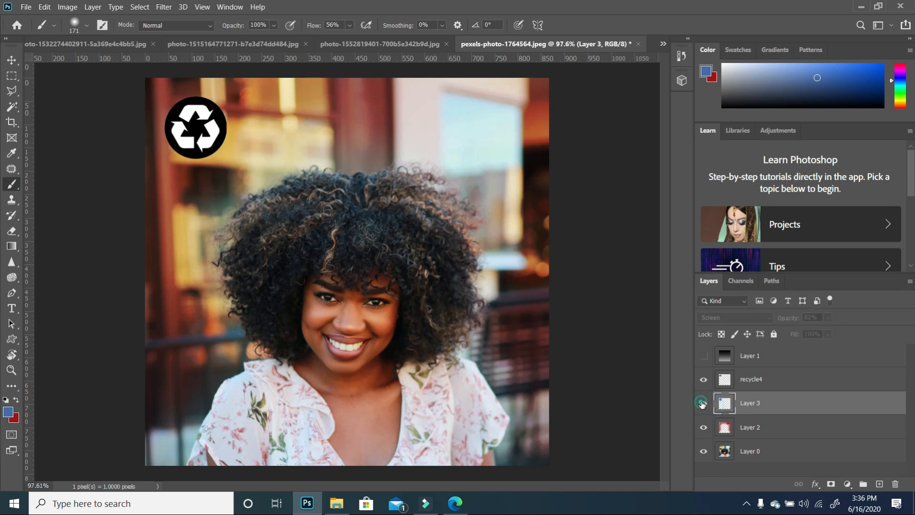
left_click(702, 404)
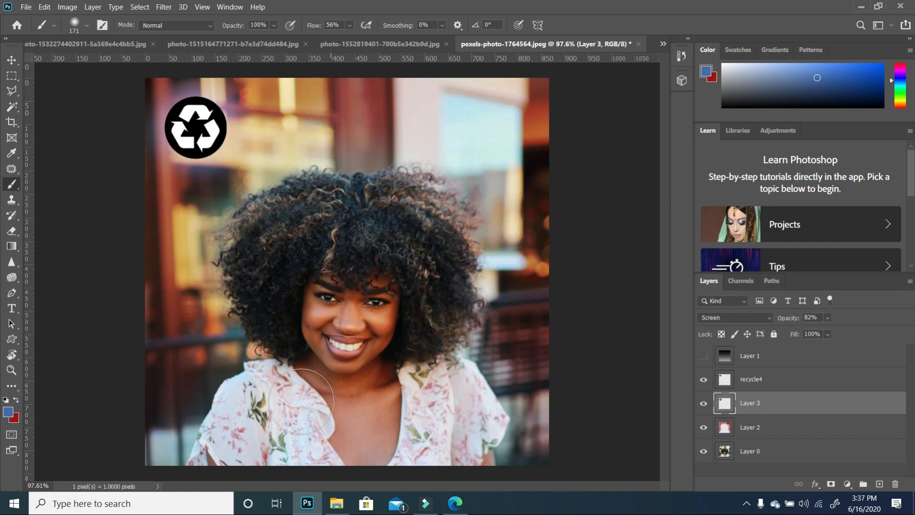
- Open the barn landscape photo from the Tutorial 5 folder with Photoshop
left_click(326, 511)
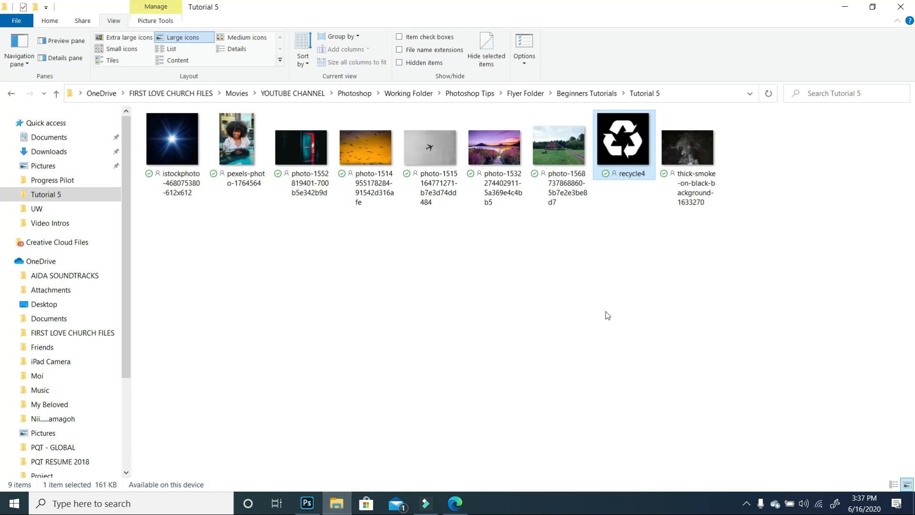
left_click(568, 162)
right_click(563, 195)
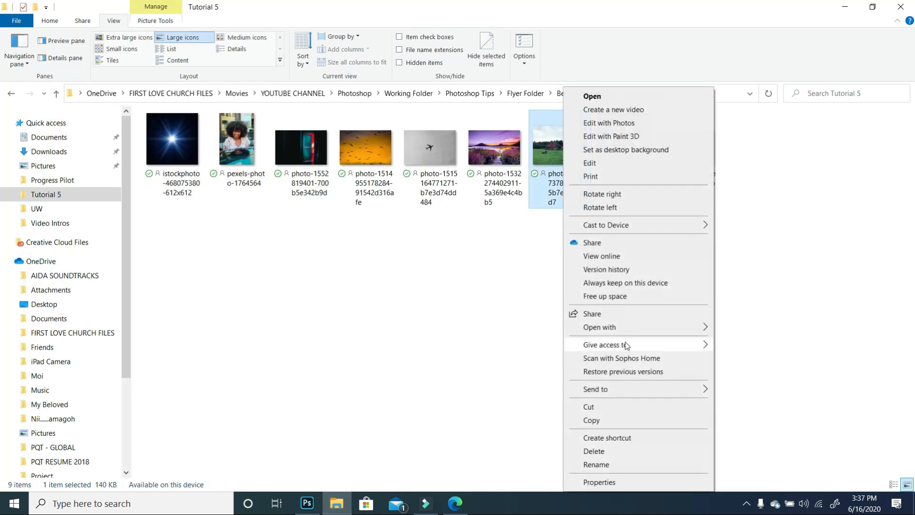
mouse_move(633, 327)
left_click(743, 327)
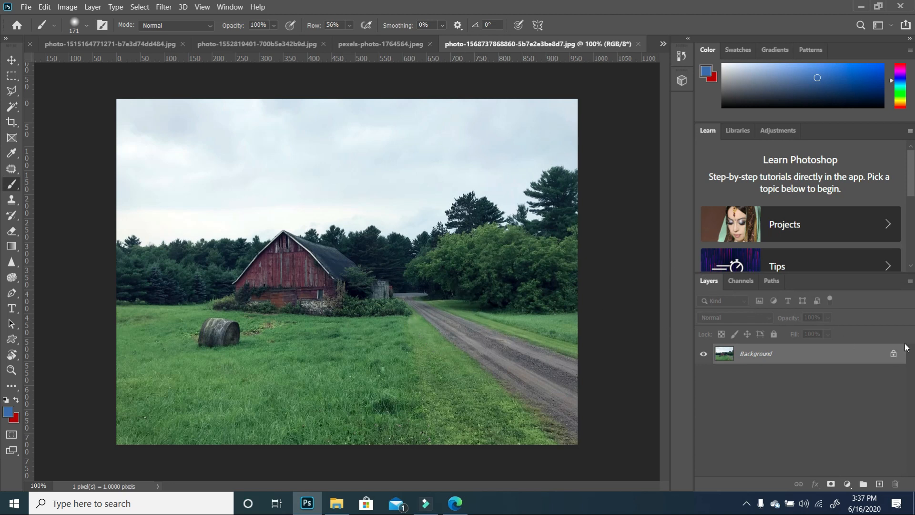
- Unlock the barn photo's background layer and add a new layer with its blend mode set to Color
left_click(893, 353)
left_click(879, 484)
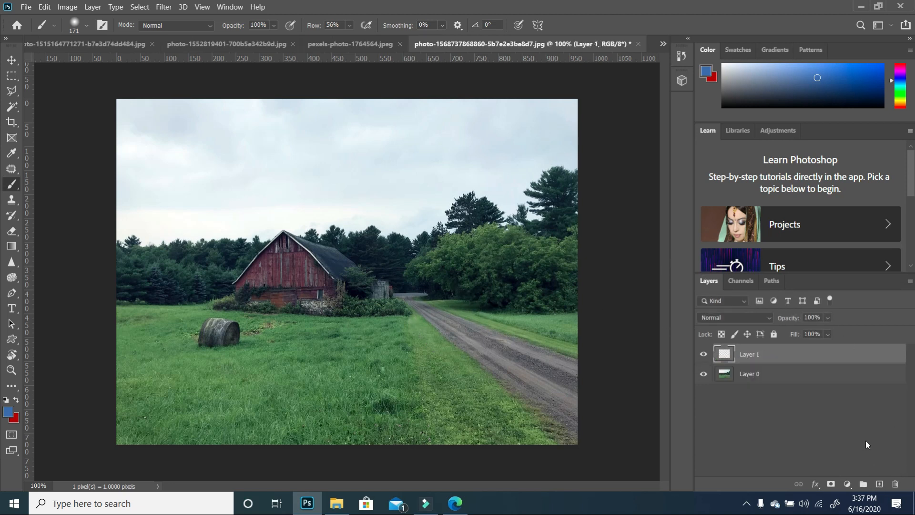
left_click(767, 317)
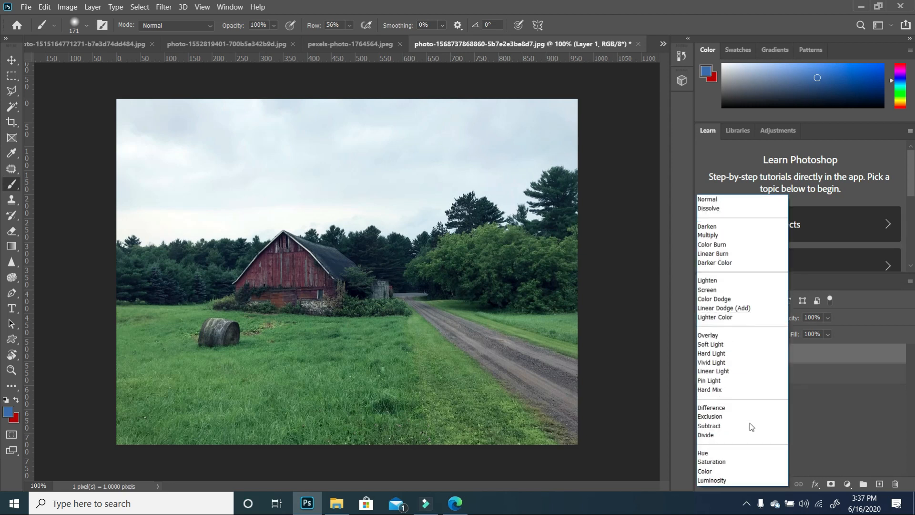
left_click(719, 472)
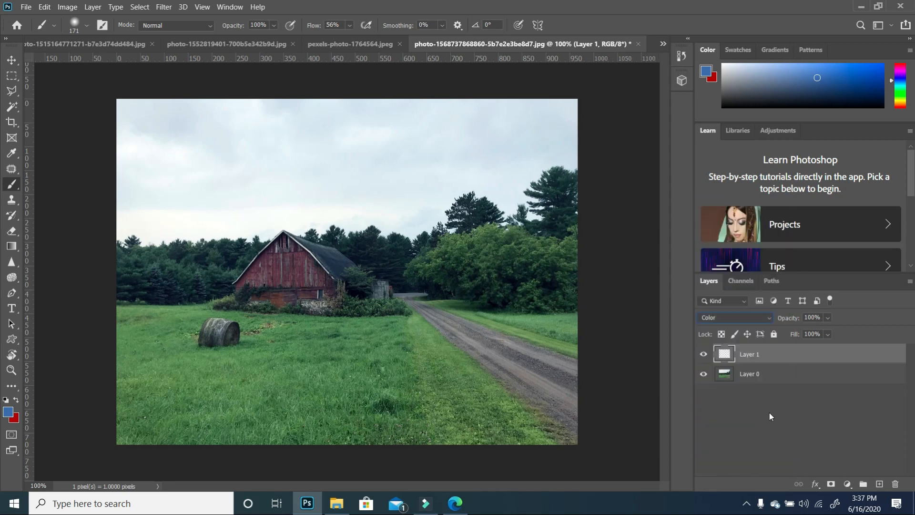
- Set the foreground colour to bright green (0ae619)
left_click(8, 411)
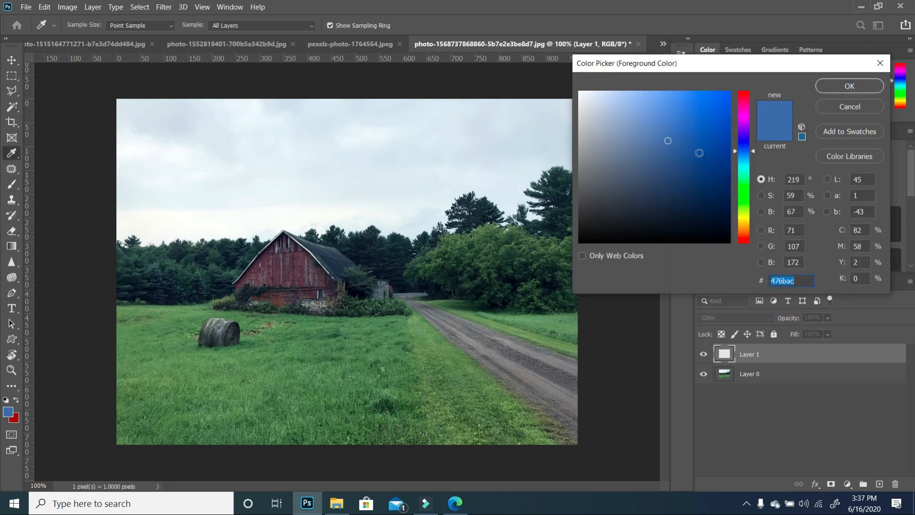
left_click(746, 195)
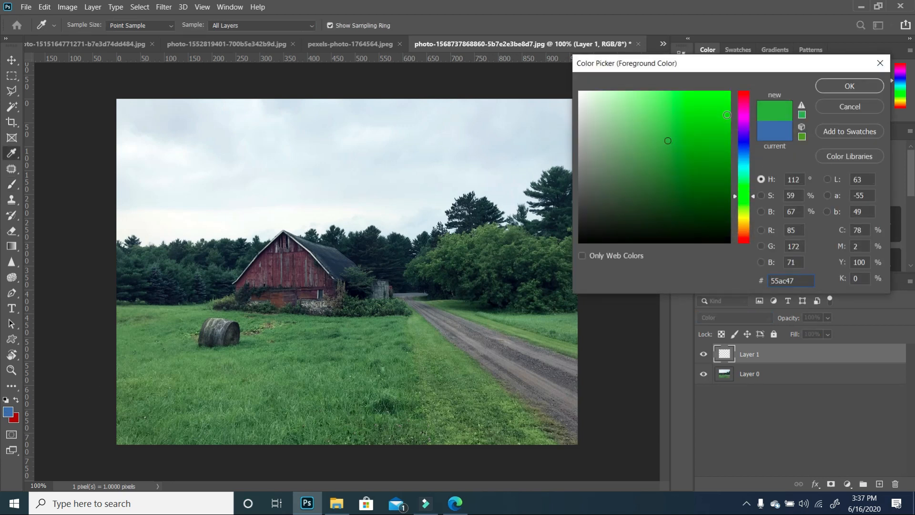
left_click(724, 106)
left_click(745, 209)
left_click(744, 191)
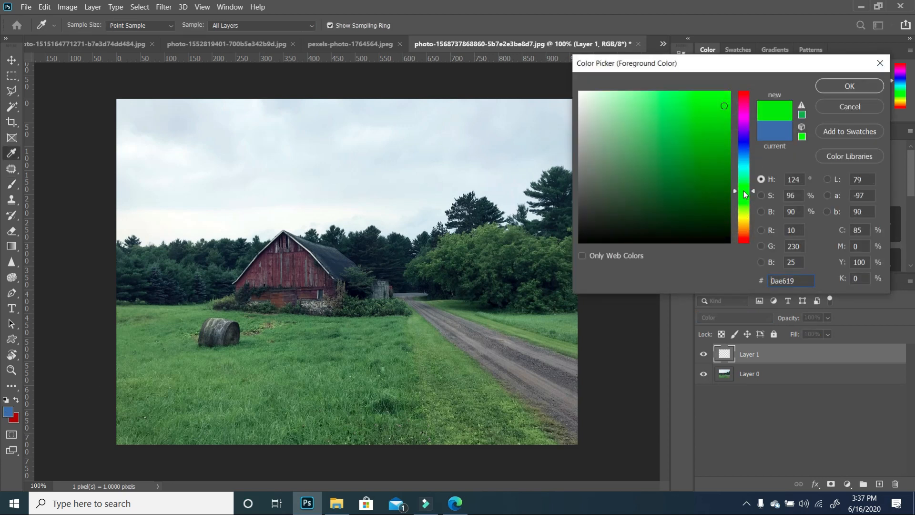
left_click(725, 98)
left_click(849, 86)
- Paint green over the grass and trees on the Color layer with the Brush tool, undoing the last stroke
key("b")
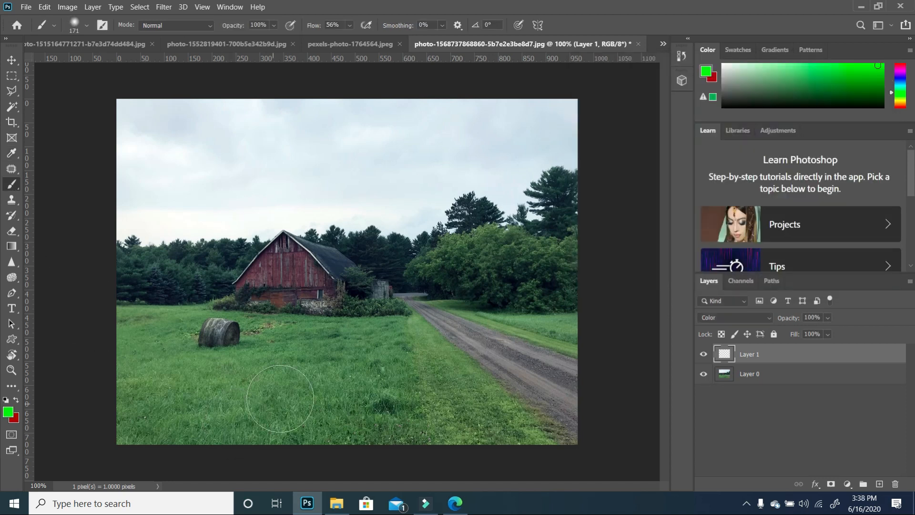
mouse_move(269, 395)
left_mouse_down()
mouse_move(170, 383)
mouse_move(128, 424)
mouse_move(221, 428)
mouse_move(281, 416)
mouse_move(310, 432)
mouse_move(321, 397)
mouse_move(288, 375)
mouse_move(297, 352)
mouse_move(346, 350)
mouse_move(361, 428)
mouse_move(404, 419)
mouse_move(403, 369)
mouse_move(375, 349)
mouse_move(390, 346)
mouse_move(469, 441)
mouse_move(498, 452)
mouse_move(426, 368)
mouse_move(457, 414)
mouse_move(182, 368)
mouse_move(261, 368)
mouse_move(188, 387)
mouse_move(168, 373)
mouse_move(146, 311)
mouse_move(112, 327)
mouse_move(100, 385)
mouse_move(118, 298)
mouse_move(140, 265)
mouse_move(161, 296)
mouse_move(138, 301)
mouse_move(166, 286)
mouse_move(191, 254)
mouse_move(197, 271)
mouse_move(177, 293)
mouse_move(199, 291)
left_mouse_up()
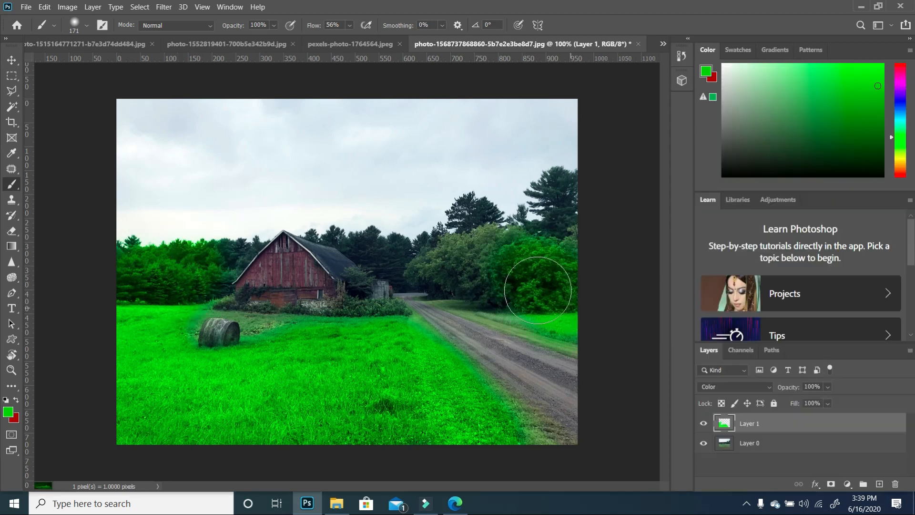
mouse_move(538, 287)
left_mouse_down()
mouse_move(497, 268)
mouse_move(457, 264)
mouse_move(496, 235)
mouse_move(564, 227)
mouse_move(566, 205)
mouse_move(582, 224)
mouse_move(582, 264)
mouse_move(510, 275)
mouse_move(499, 262)
mouse_move(456, 263)
mouse_move(573, 315)
mouse_move(602, 313)
mouse_move(605, 296)
mouse_move(562, 283)
mouse_move(585, 274)
left_mouse_up()
key("ctrl+z")
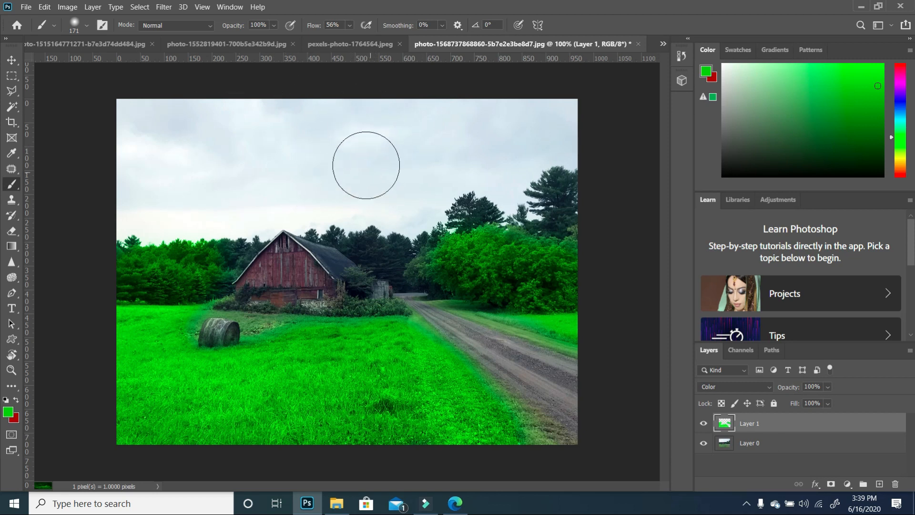
- Swap the colours, set the foreground to a light blue, and paint over the sky
left_click(17, 402)
left_click(8, 412)
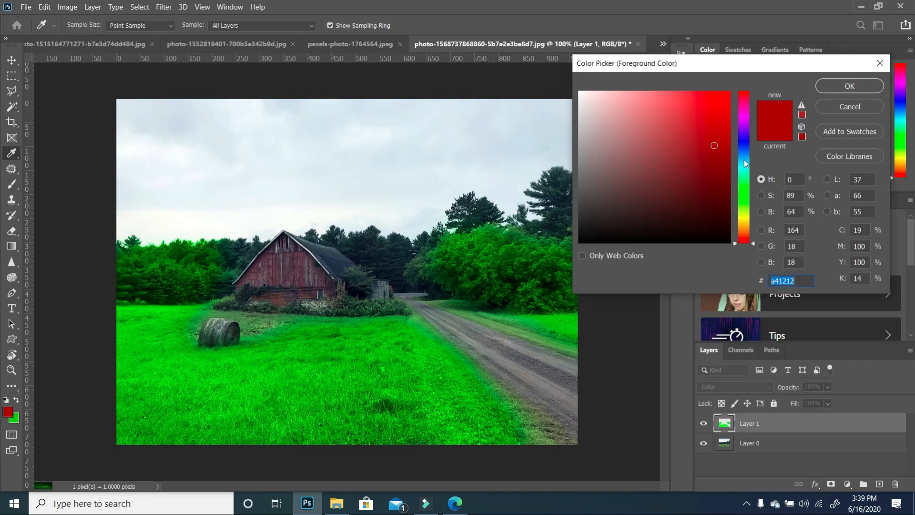
mouse_move(745, 159)
left_mouse_down()
mouse_move(745, 149)
mouse_move(745, 159)
left_mouse_up()
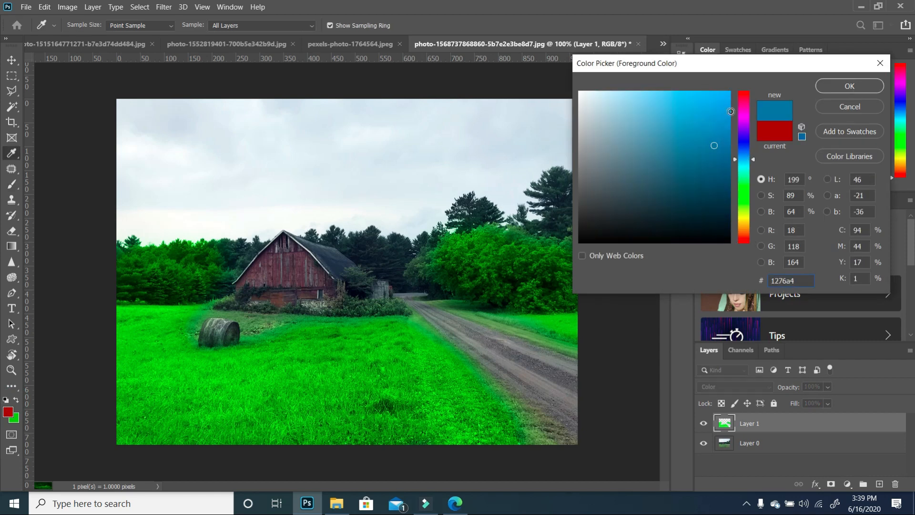
left_click(727, 112)
left_click(822, 86)
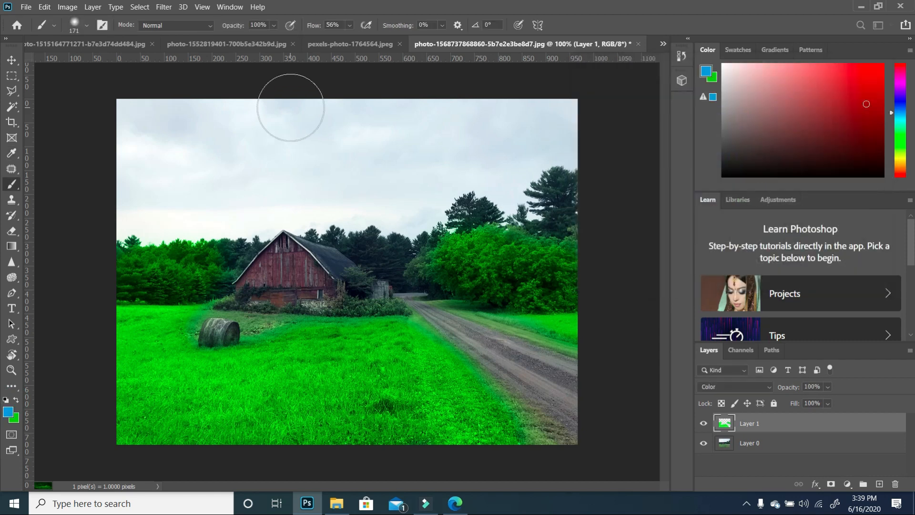
mouse_move(188, 160)
left_mouse_down()
mouse_move(142, 192)
mouse_move(271, 191)
mouse_move(256, 201)
mouse_move(210, 130)
mouse_move(290, 136)
mouse_move(526, 102)
mouse_move(316, 90)
mouse_move(317, 146)
mouse_move(456, 132)
mouse_move(384, 179)
mouse_move(433, 144)
mouse_move(394, 202)
mouse_move(312, 191)
mouse_move(234, 204)
mouse_move(137, 200)
mouse_move(369, 122)
mouse_move(490, 108)
mouse_move(511, 153)
mouse_move(506, 176)
mouse_move(547, 123)
mouse_move(582, 105)
mouse_move(574, 134)
mouse_move(593, 113)
mouse_move(518, 99)
mouse_move(455, 163)
mouse_move(181, 98)
mouse_move(162, 123)
mouse_move(98, 138)
mouse_move(298, 117)
left_mouse_up()
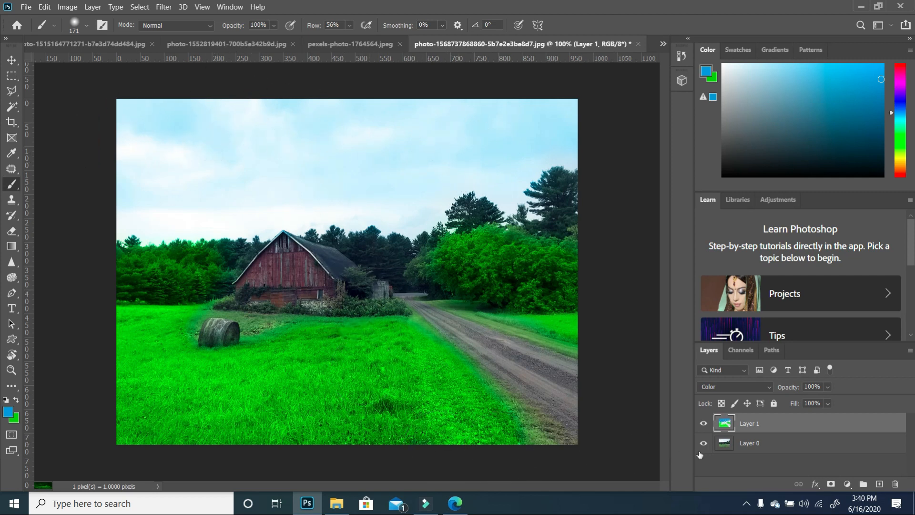
- Preview the blend mode list and keep the layer's blend mode as Color
left_click(759, 387)
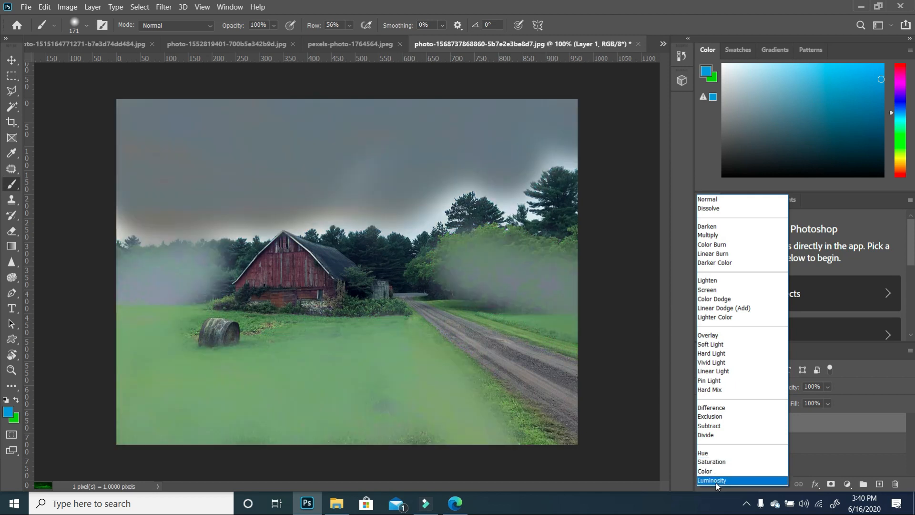
left_click(705, 471)
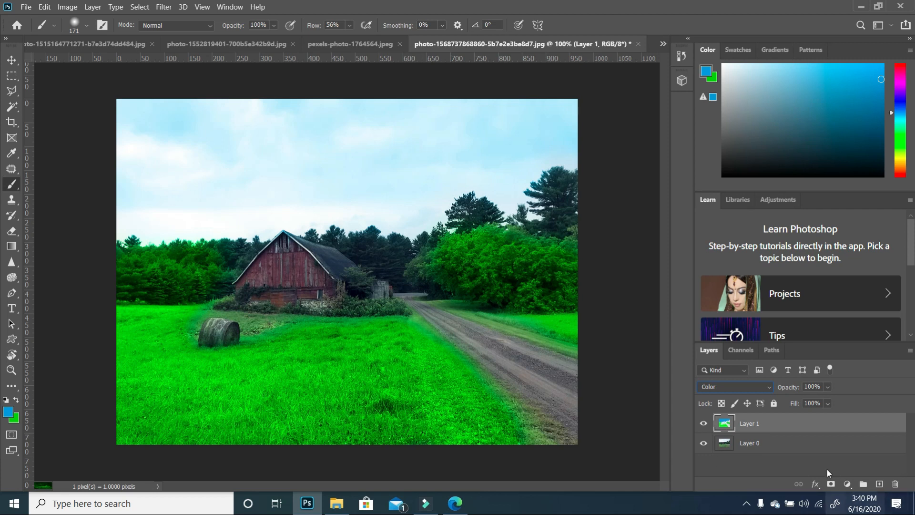
- Set the foreground colour to red (bd0214) and paint over the barn with a 66 px brush
left_click(8, 411)
left_click_drag(742, 160, 742, 93)
left_click(728, 130)
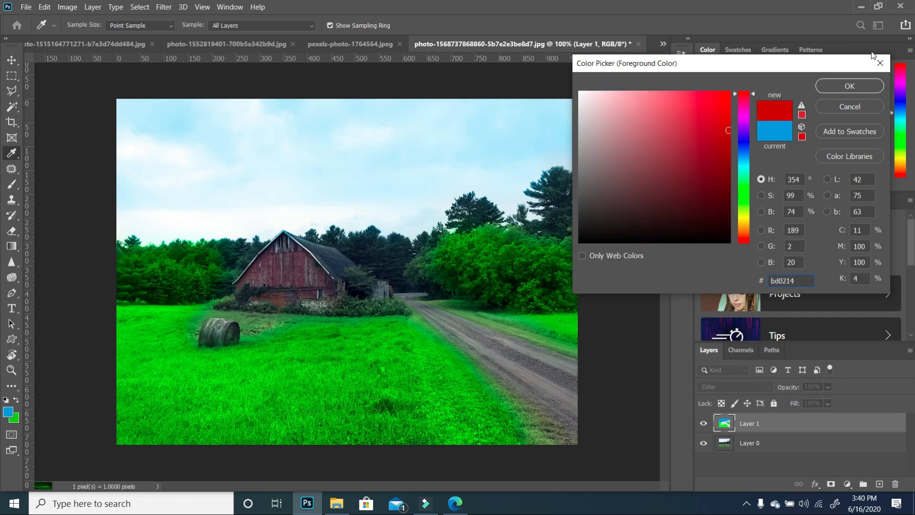
left_click(850, 86)
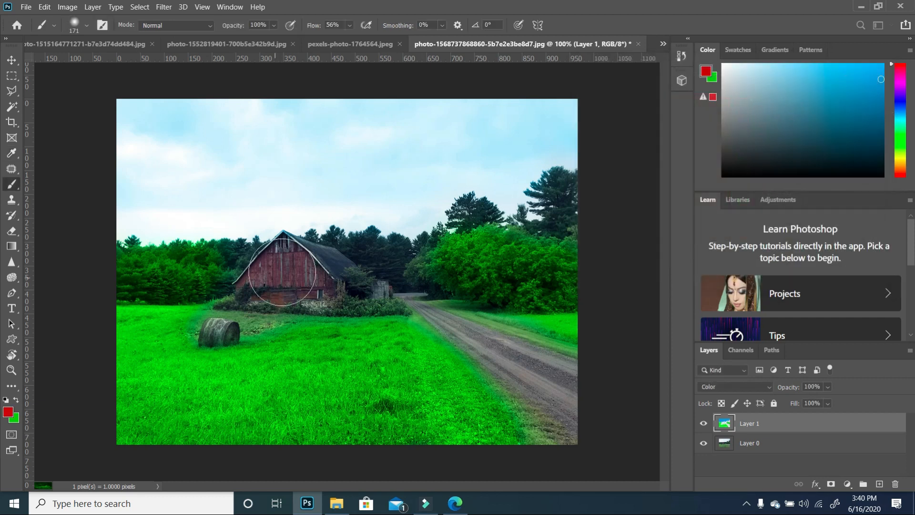
left_click(87, 25)
left_click(91, 63)
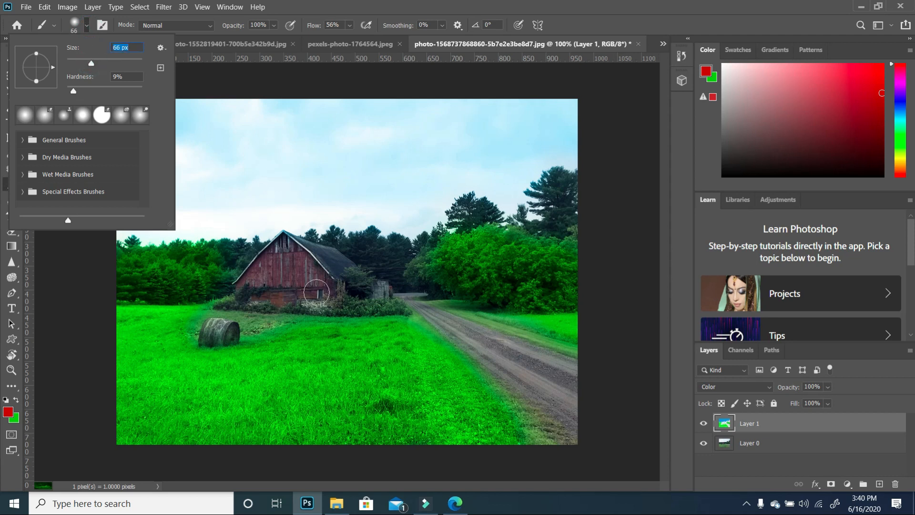
left_click(286, 286)
mouse_move(286, 286)
left_mouse_down()
mouse_move(284, 263)
mouse_move(267, 269)
mouse_move(277, 257)
mouse_move(268, 267)
mouse_move(281, 259)
mouse_move(308, 285)
mouse_move(283, 292)
mouse_move(284, 248)
mouse_move(303, 266)
left_mouse_up()
- Set the Color layer's opacity to 77%
left_click(829, 387)
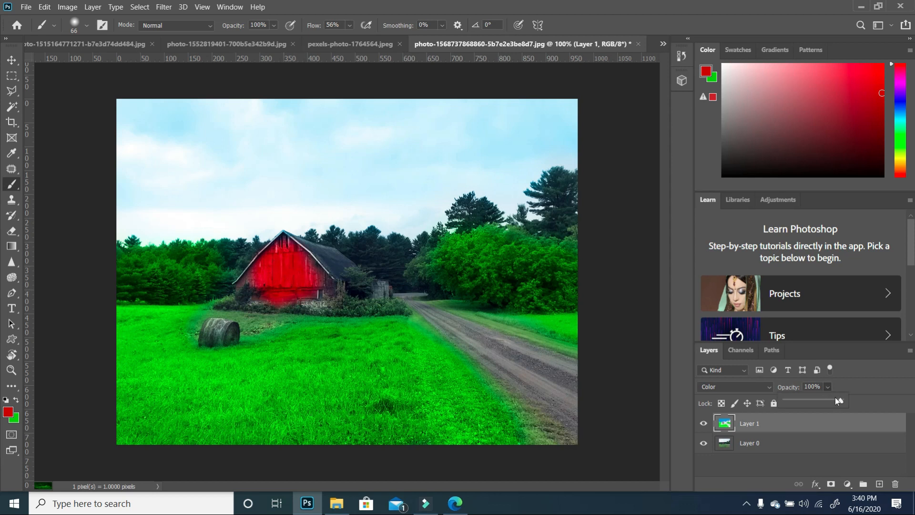
left_click_drag(822, 403, 823, 403)
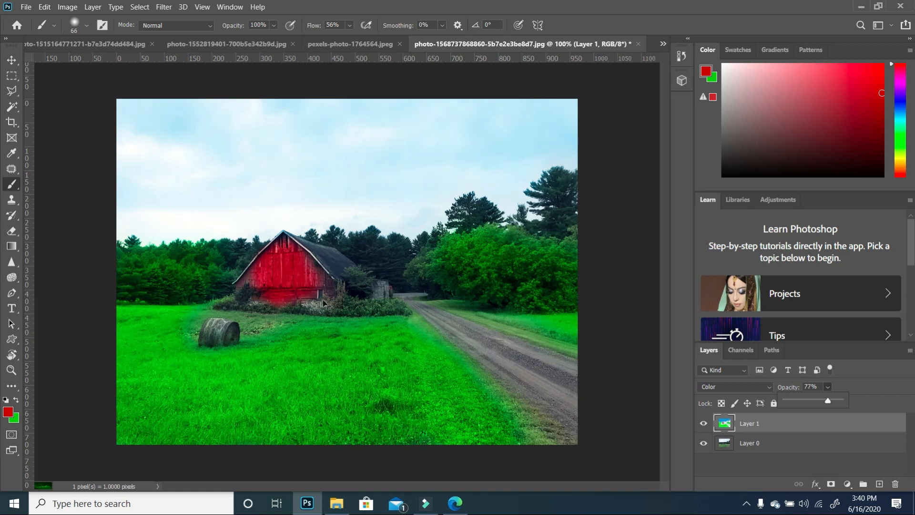
- Paint the barn's remaining edges red with an 18 px brush
scroll(298, 290, "up", 4)
scroll(217, 282, "up", 1)
left_click(86, 25)
left_click_drag(81, 63, 74, 63)
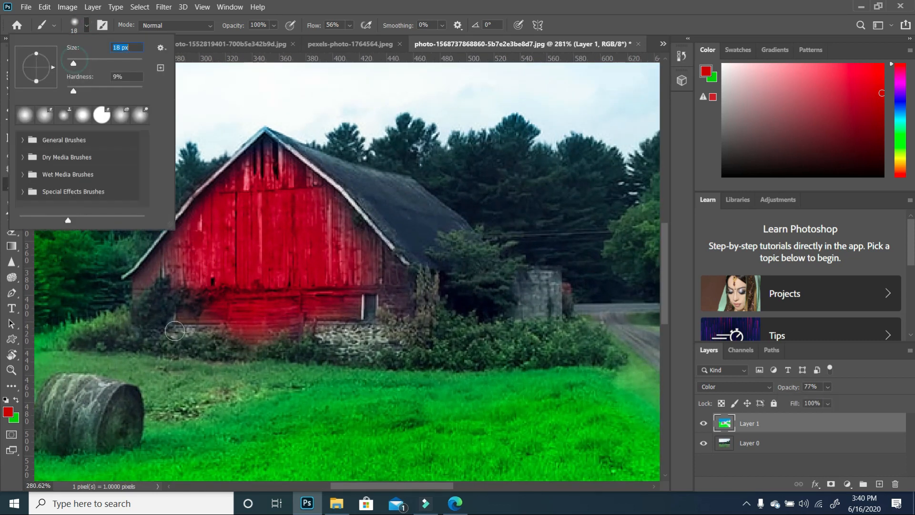
left_click_drag(173, 257, 142, 290)
mouse_move(304, 183)
left_mouse_down()
mouse_move(363, 241)
mouse_move(397, 294)
left_mouse_up()
scroll(473, 297, "down", 5)
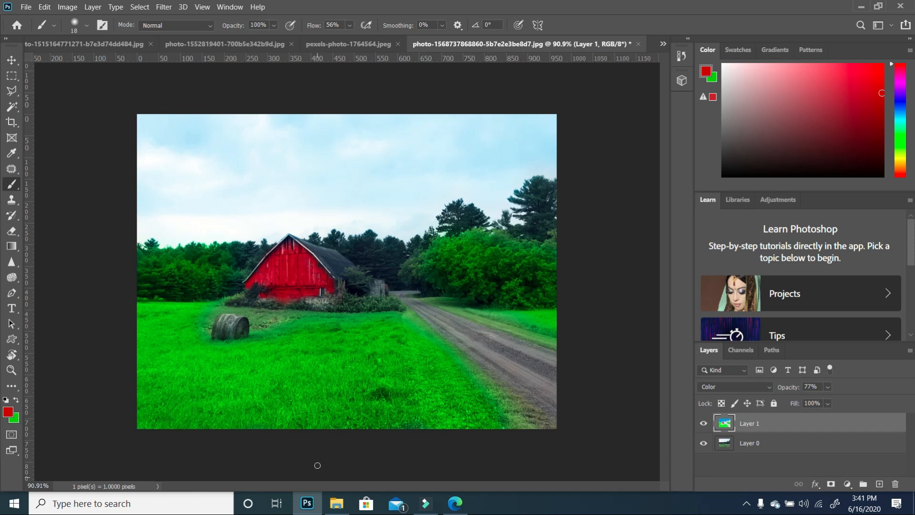
- Set the foreground colour to blue and paint over the barn's upper wall
left_click(9, 412)
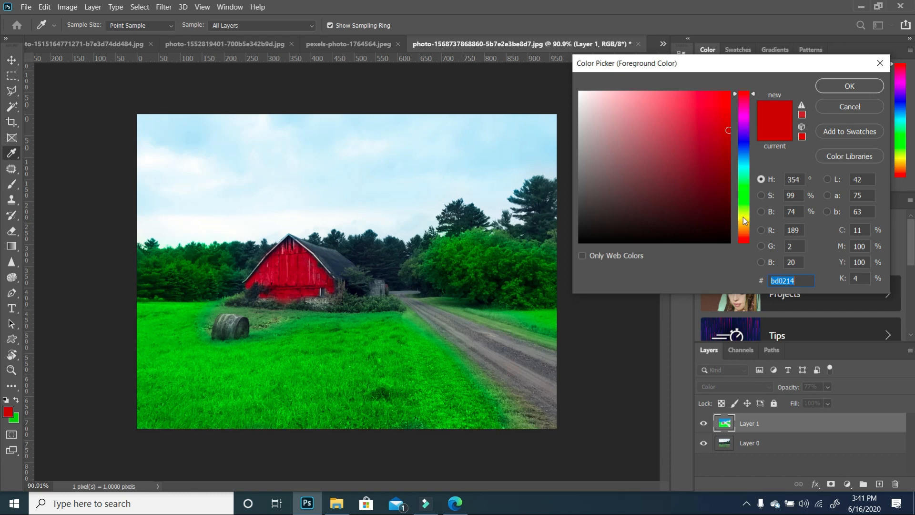
left_click_drag(745, 220, 745, 145)
left_click(843, 86)
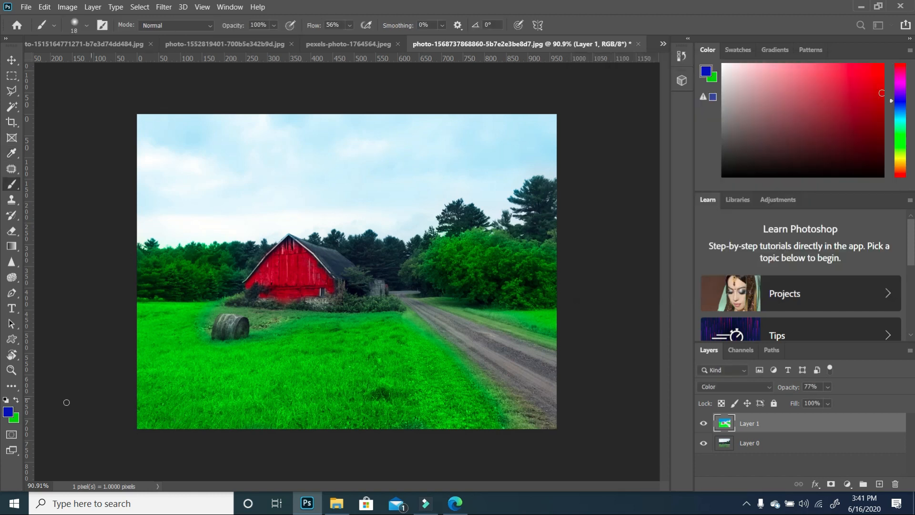
mouse_move(311, 276)
left_mouse_down()
mouse_move(285, 270)
mouse_move(295, 282)
mouse_move(301, 271)
mouse_move(306, 279)
mouse_move(301, 269)
mouse_move(277, 256)
left_mouse_up()
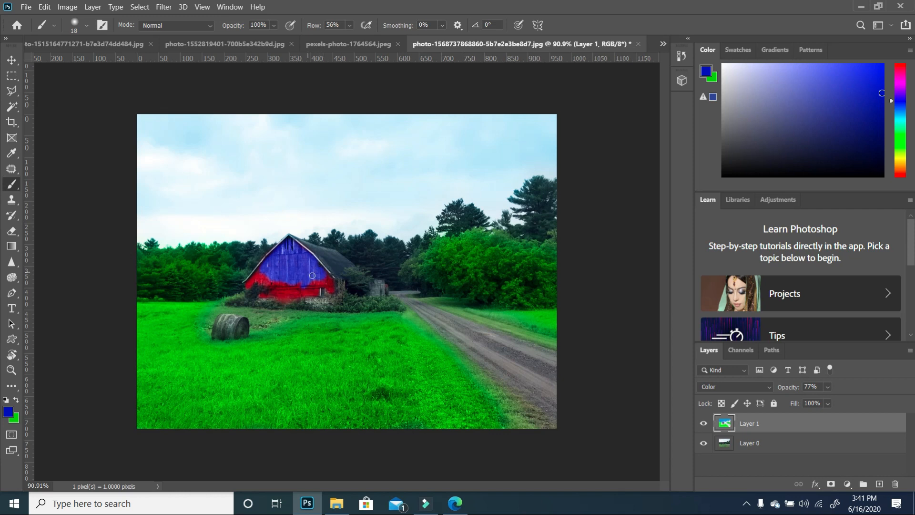
scroll(281, 305, "up", 5)
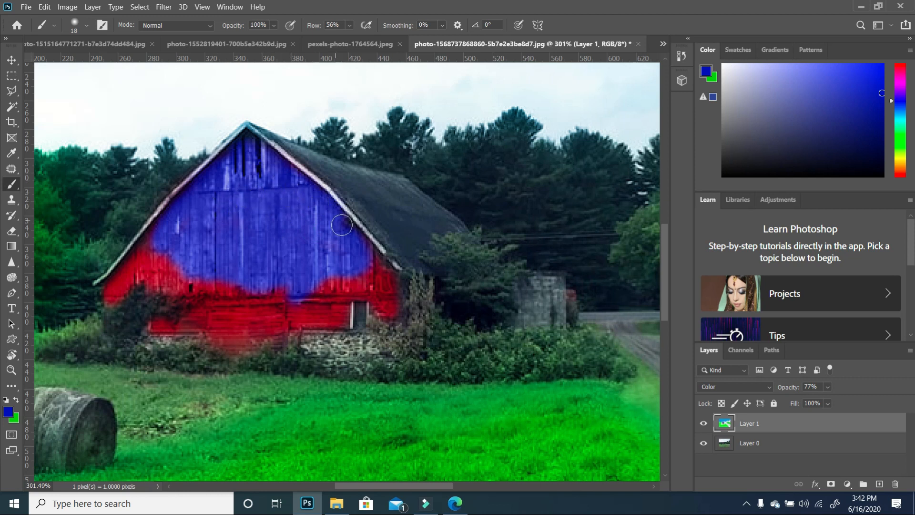
left_click_drag(357, 282, 281, 271)
- Undo the three blue brush strokes on the barn
key("ctrl+z")
key("ctrl+z")
key("ctrl+z")
key("ctrl+z")
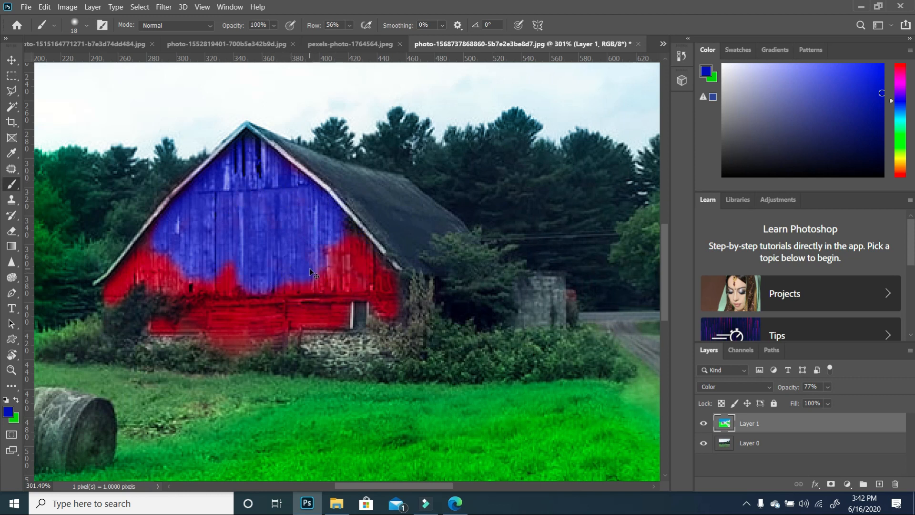
scroll(367, 253, "down", 5)
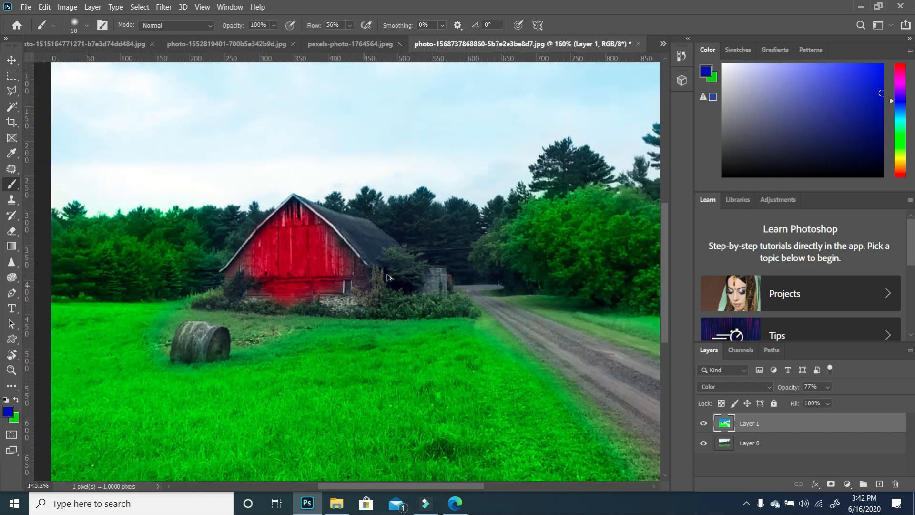
scroll(471, 251, "down", 1)
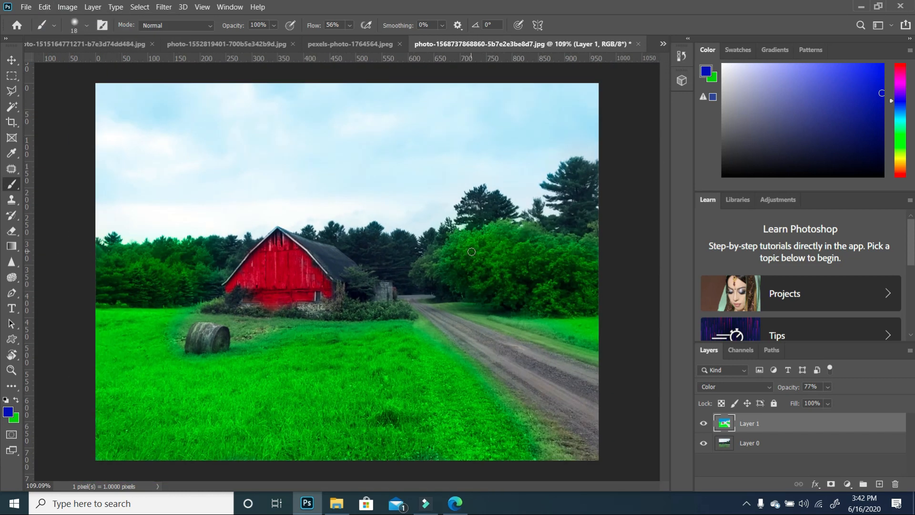